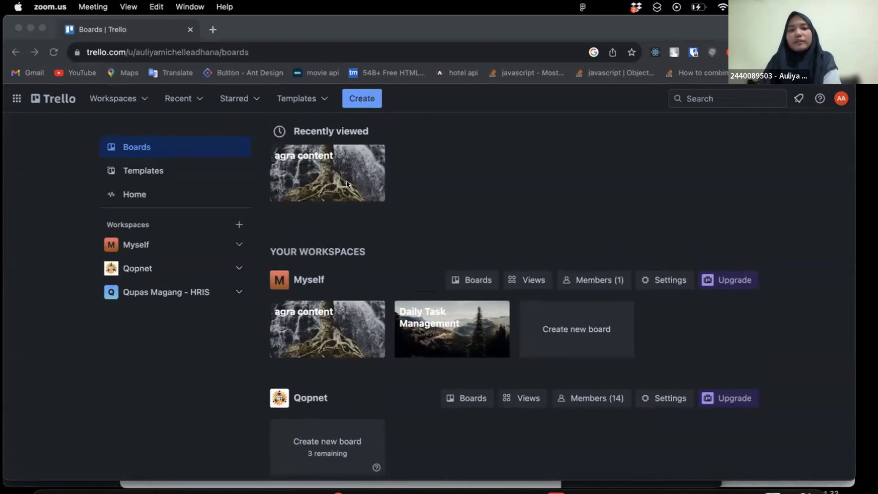
scroll(346, 182, up, 1)
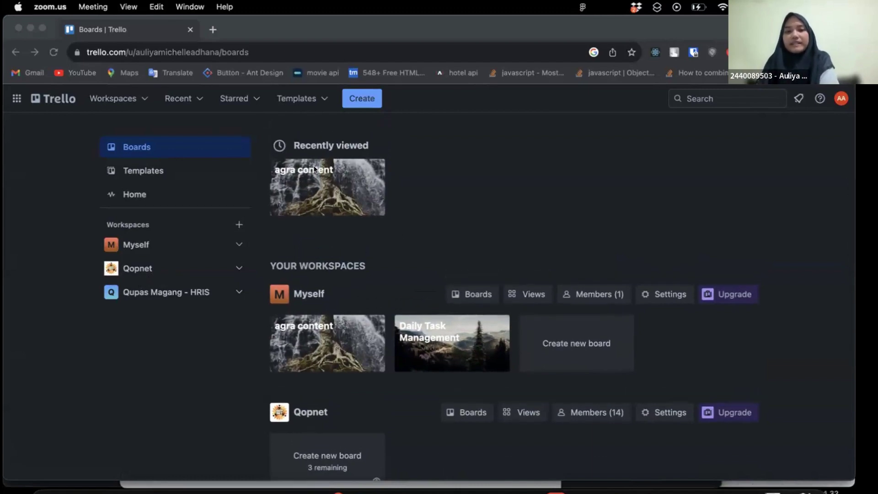
scroll(419, 346, down, 3)
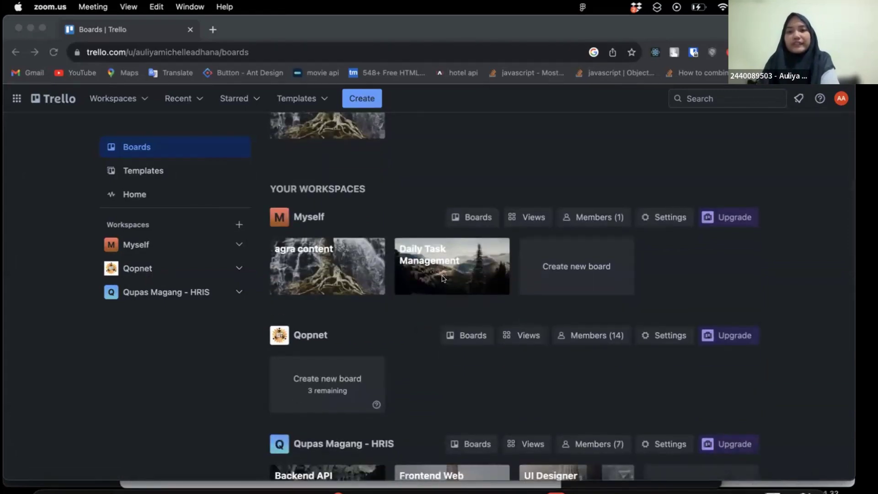
scroll(405, 265, up, 3)
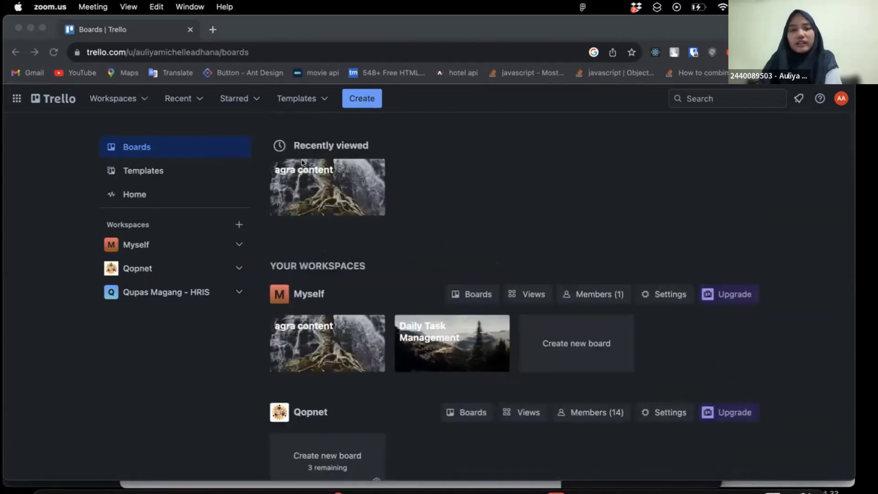
scroll(299, 243, down, 3)
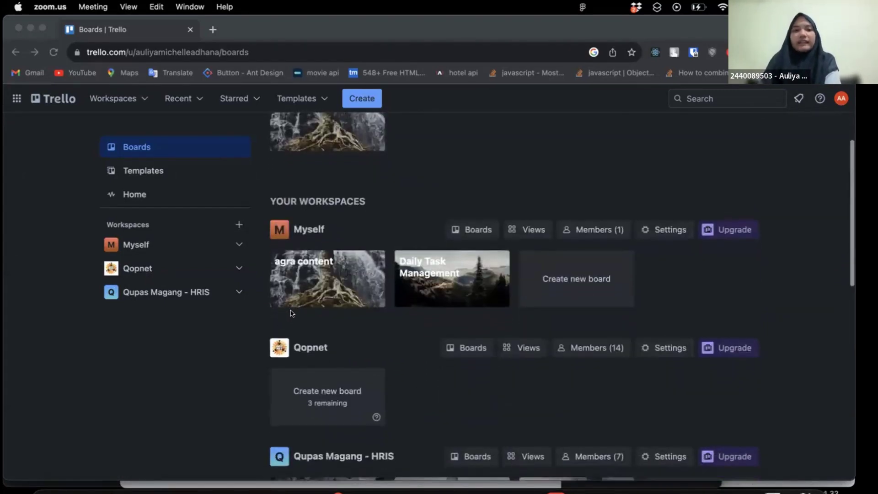
- Open the Scholarship board from the Qopnet workspace's boards
click(139, 274)
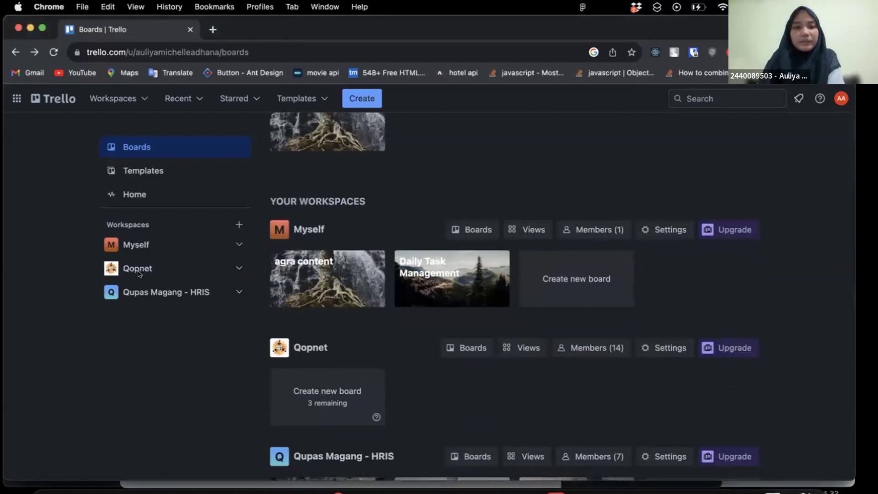
click(137, 270)
scroll(140, 274, down, 1)
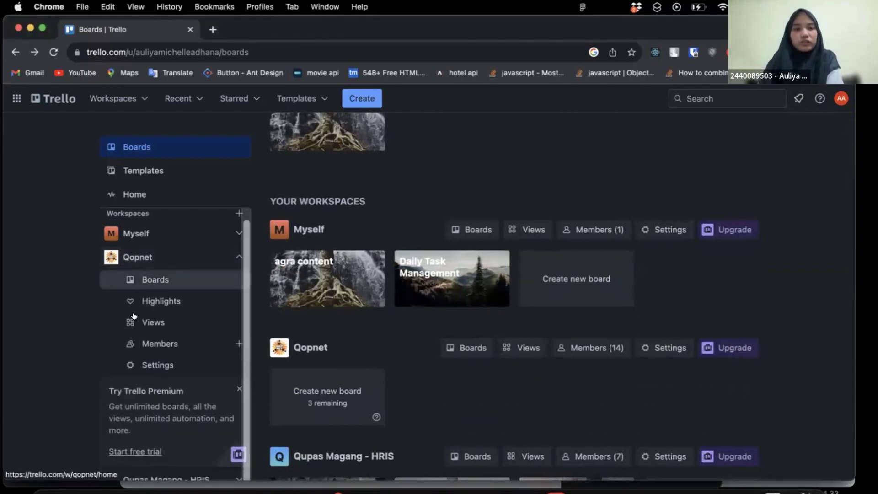
click(151, 278)
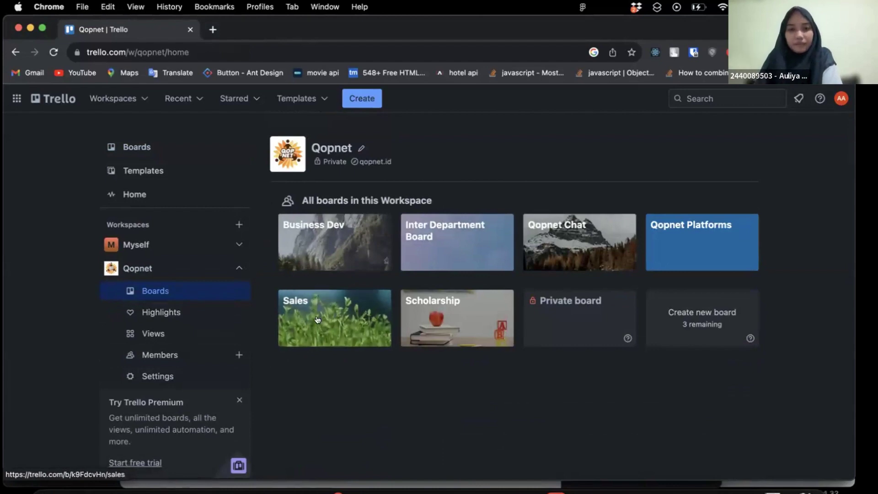
click(459, 306)
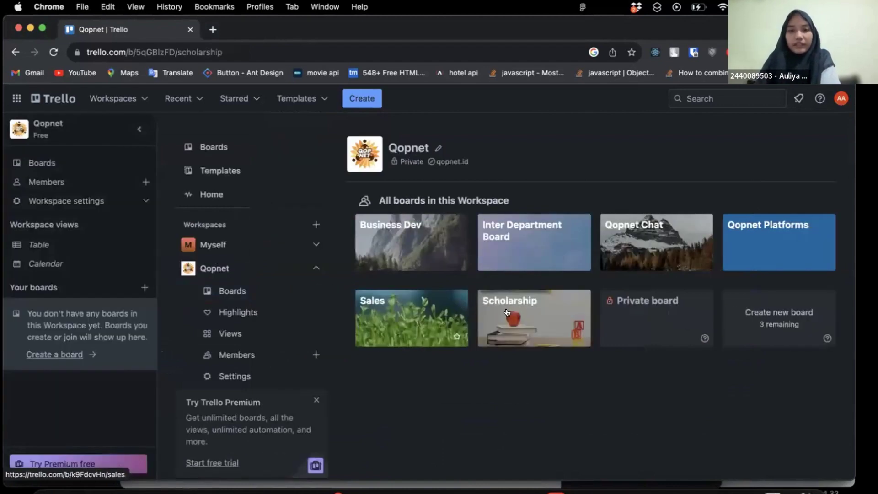
double_click(522, 305)
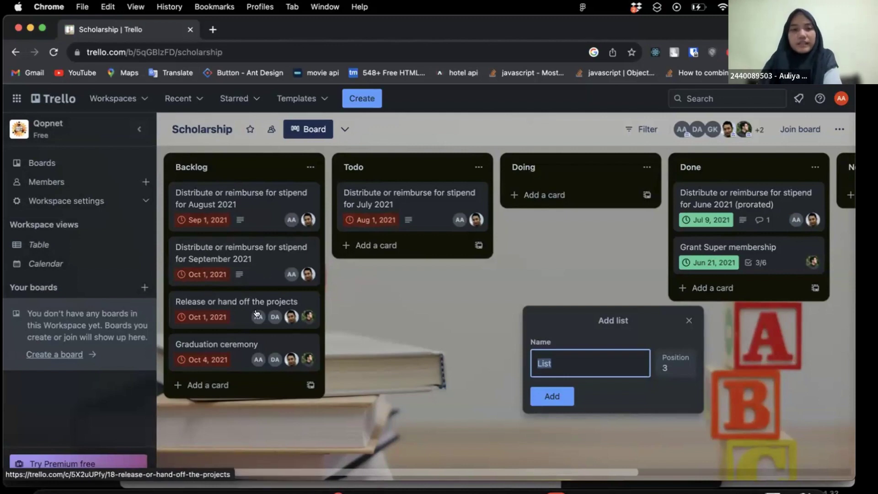
- Review the title, members, due date and available options of the "Release or hand off the projects" card, and close it
click(269, 301)
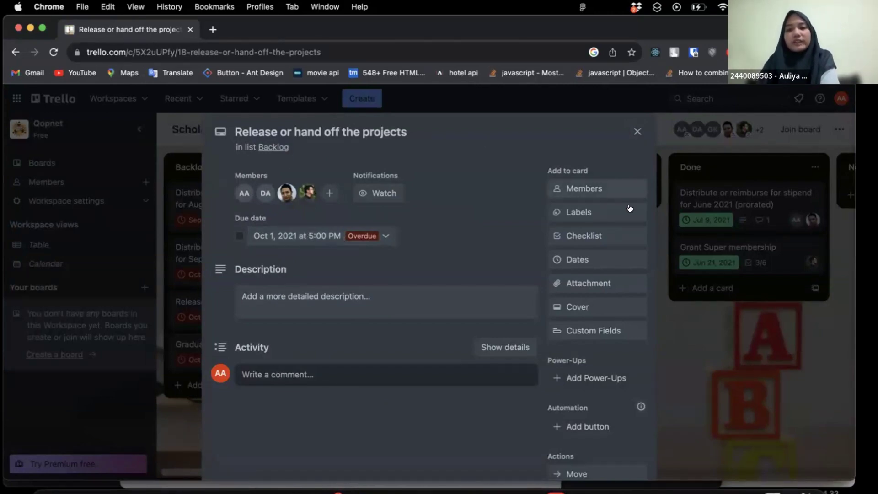
scroll(583, 259, down, 1)
scroll(582, 259, up, 1)
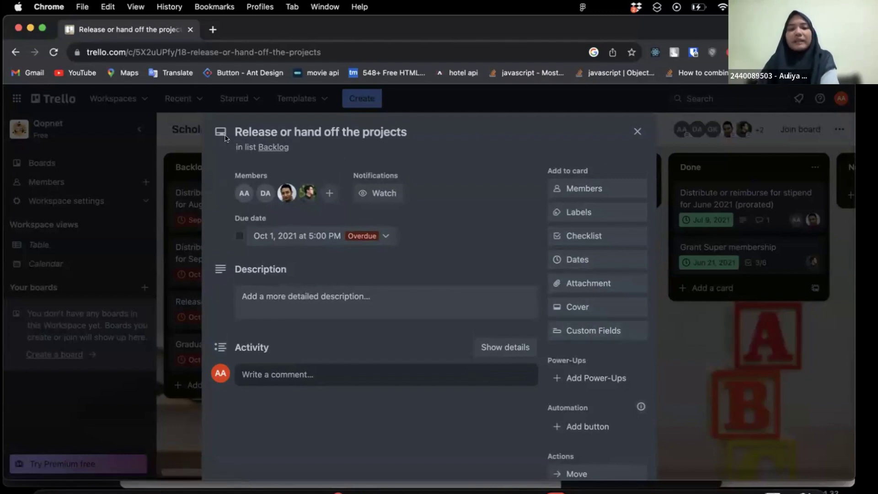
drag(245, 129, 382, 133)
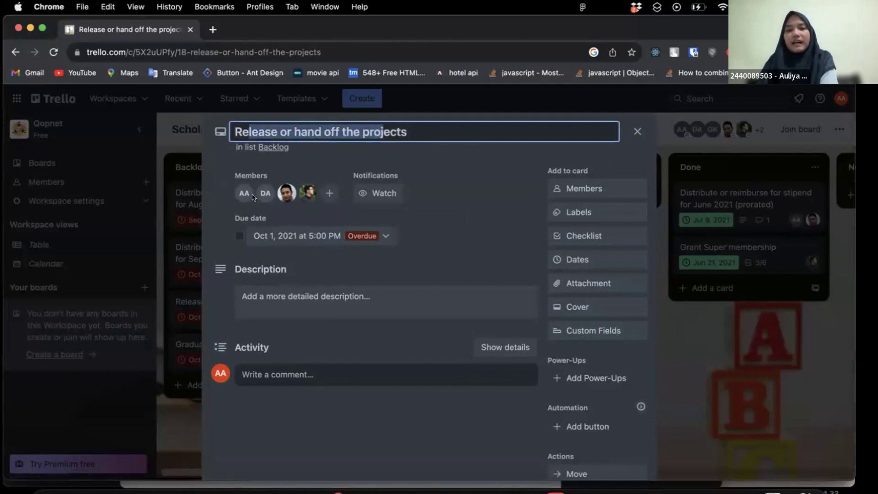
click(222, 179)
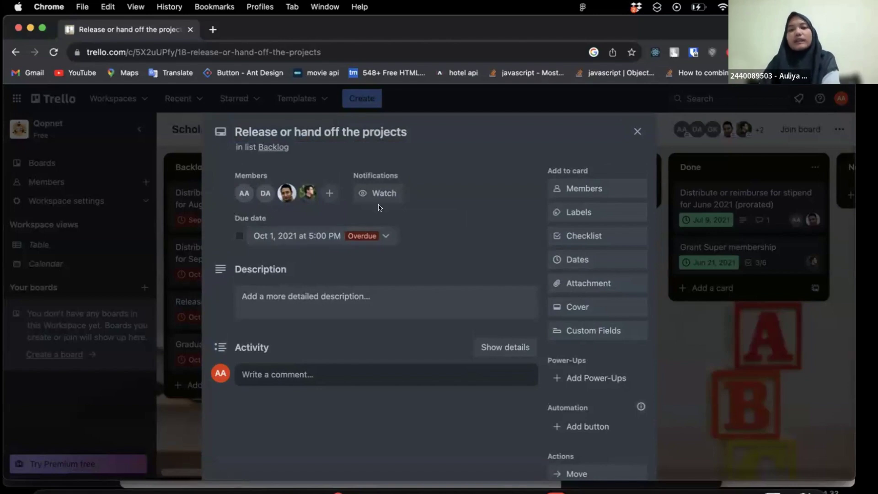
scroll(361, 268, down, 1)
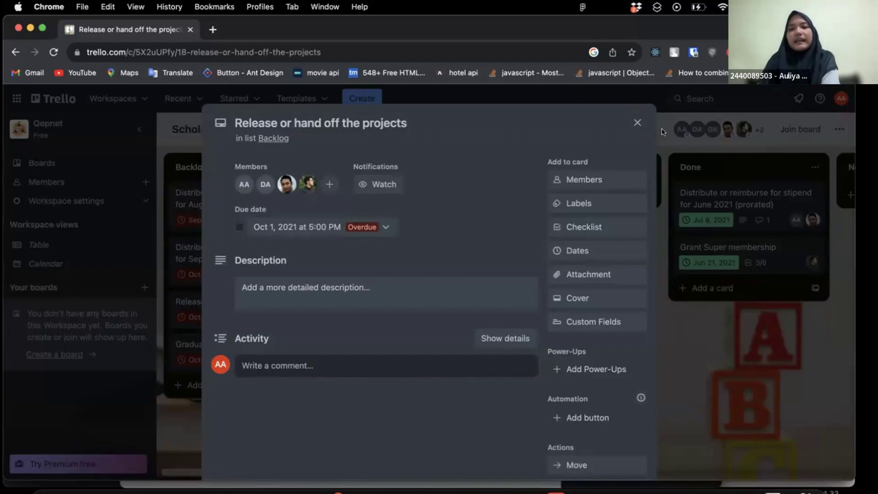
click(637, 123)
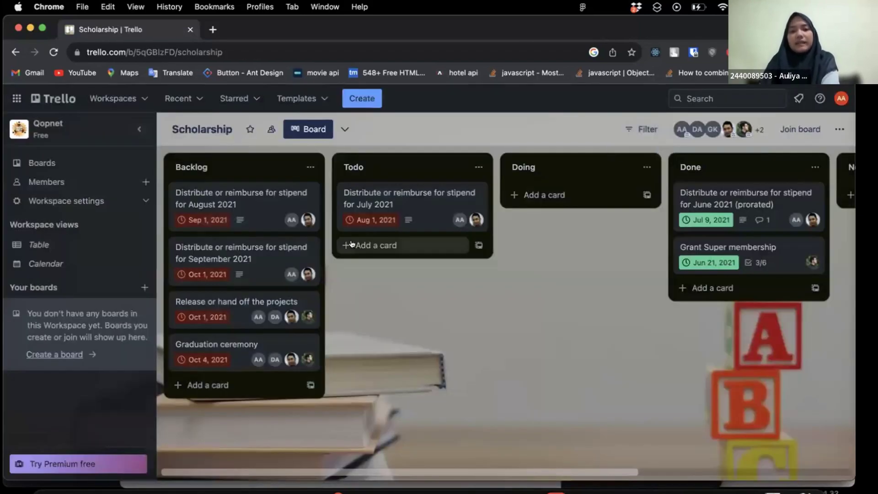
- Examine the Backlog, Todo, Doing, Done and Notes lists and their cards across the Scholarship board
scroll(289, 256, right, 5)
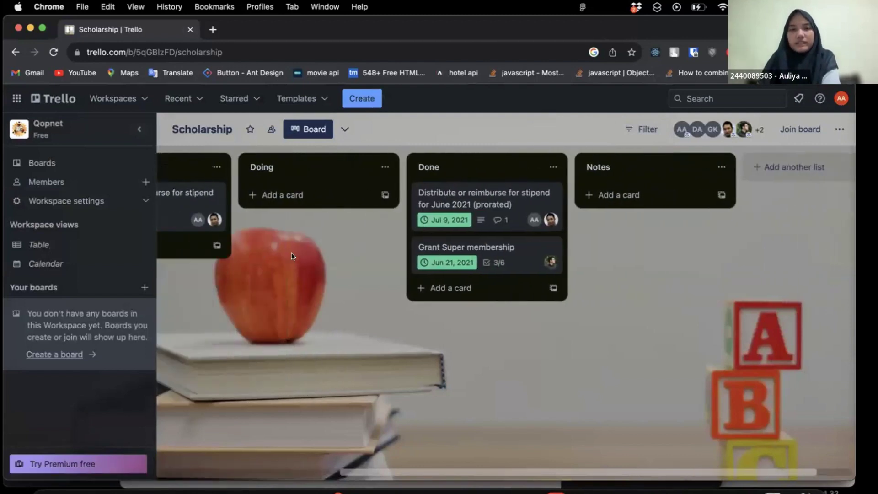
scroll(292, 256, left, 5)
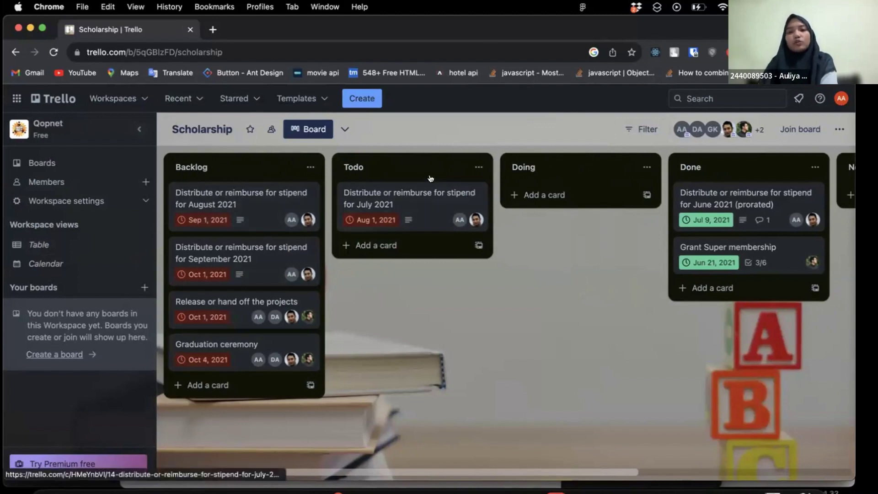
scroll(431, 178, right, 4)
scroll(638, 234, right, 3)
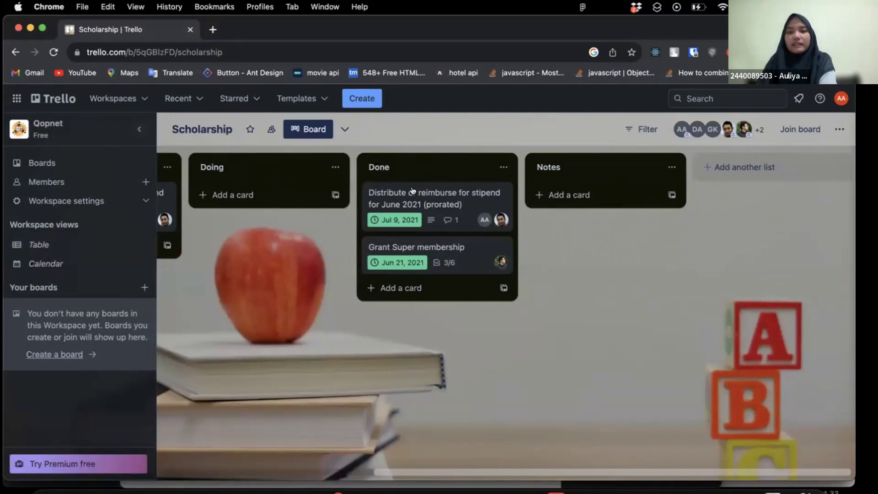
scroll(412, 192, left, 6)
scroll(309, 205, left, 2)
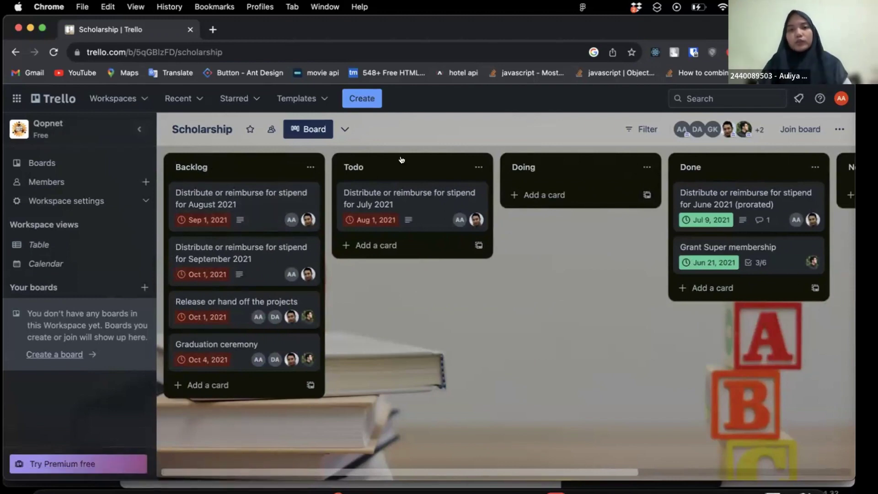
scroll(553, 178, right, 5)
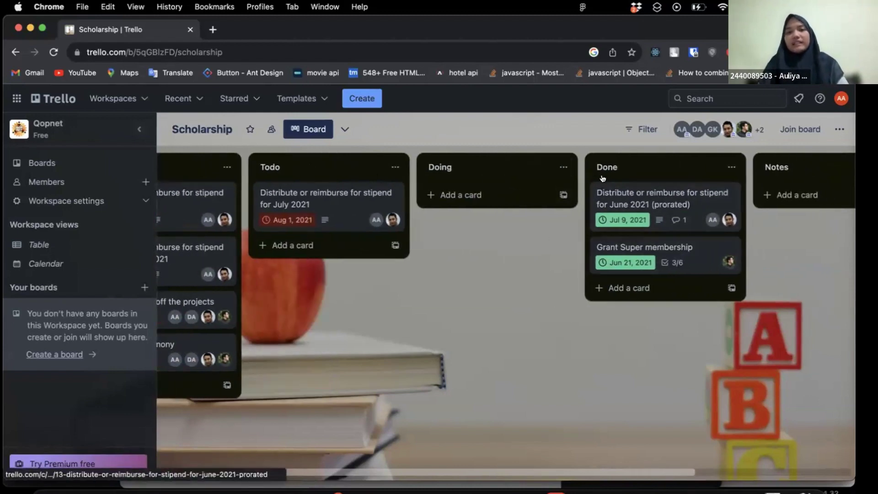
scroll(256, 191, left, 5)
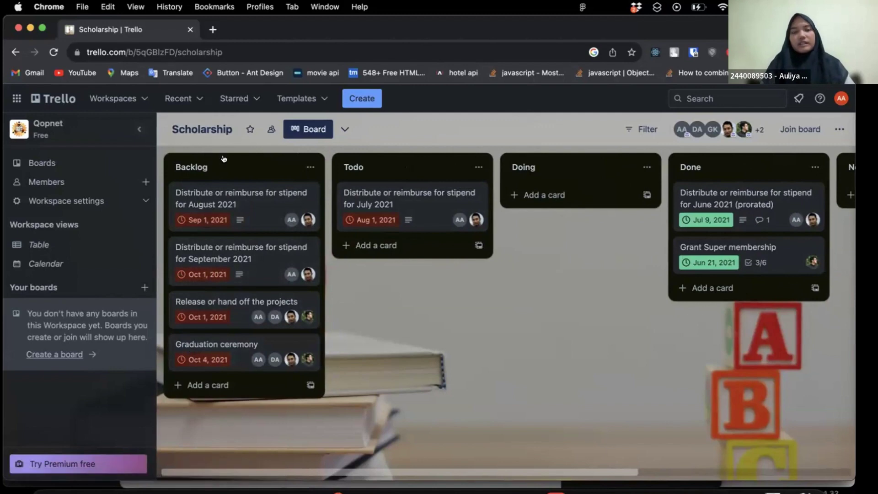
scroll(315, 232, right, 3)
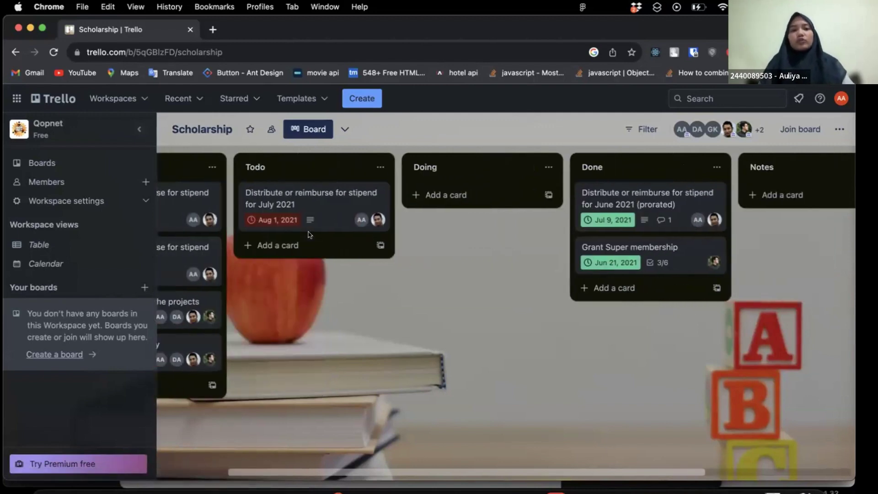
scroll(315, 232, left, 3)
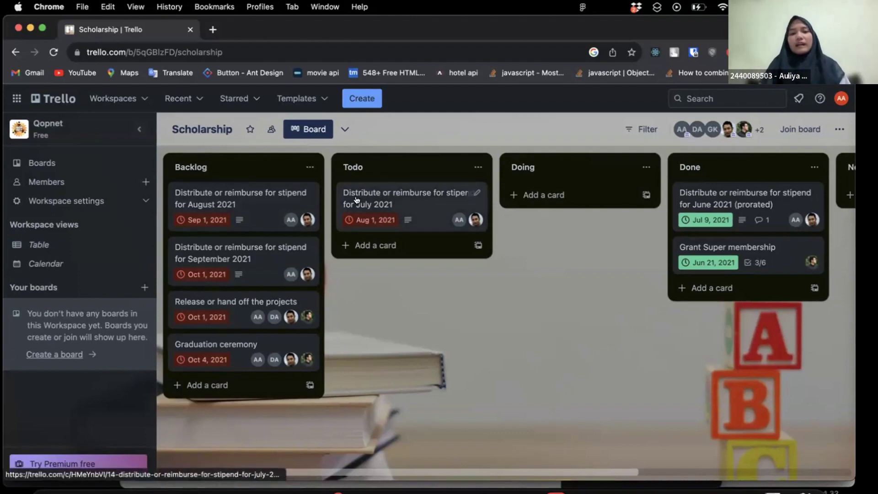
scroll(360, 200, right, 3)
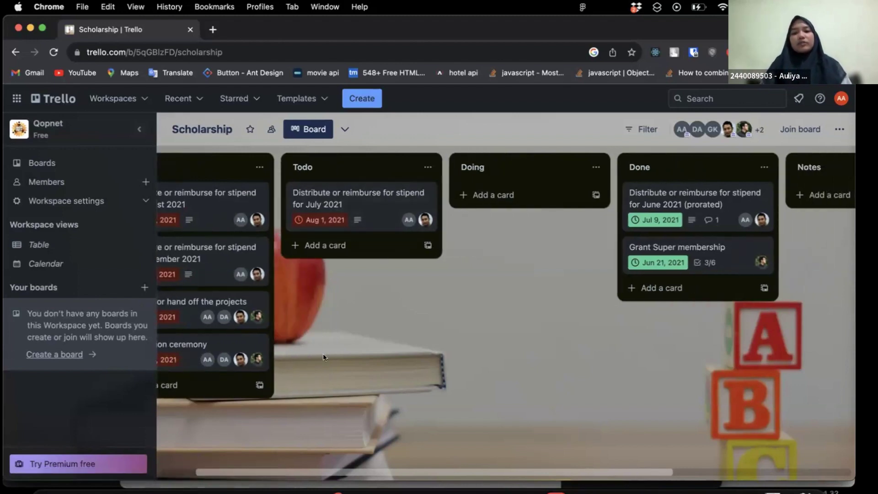
scroll(322, 355, right, 2)
scroll(273, 255, right, 2)
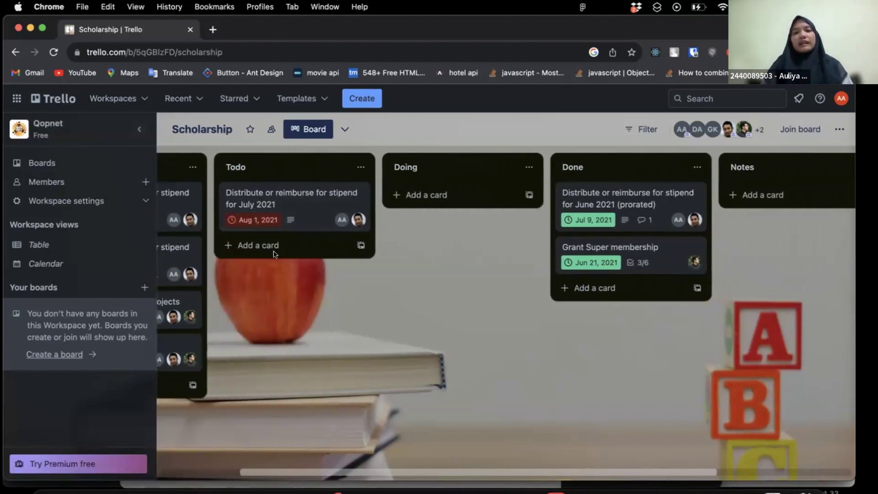
scroll(276, 198, right, 2)
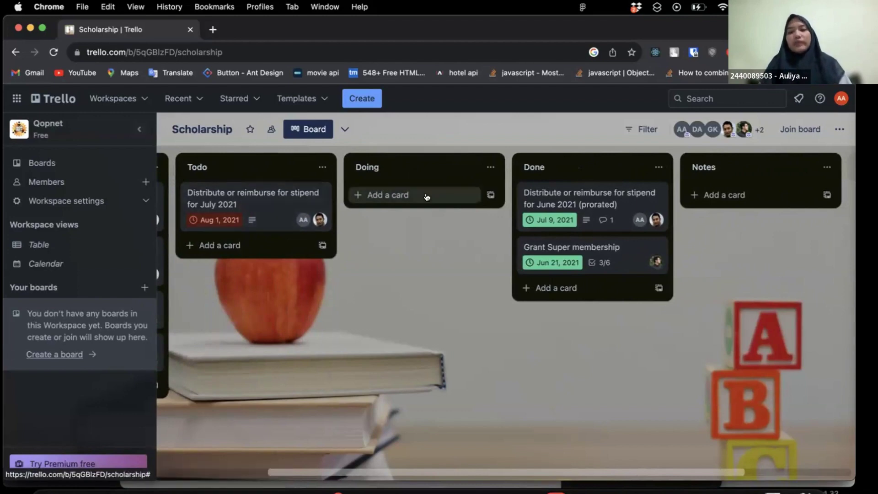
scroll(426, 197, right, 3)
scroll(426, 197, right, 1)
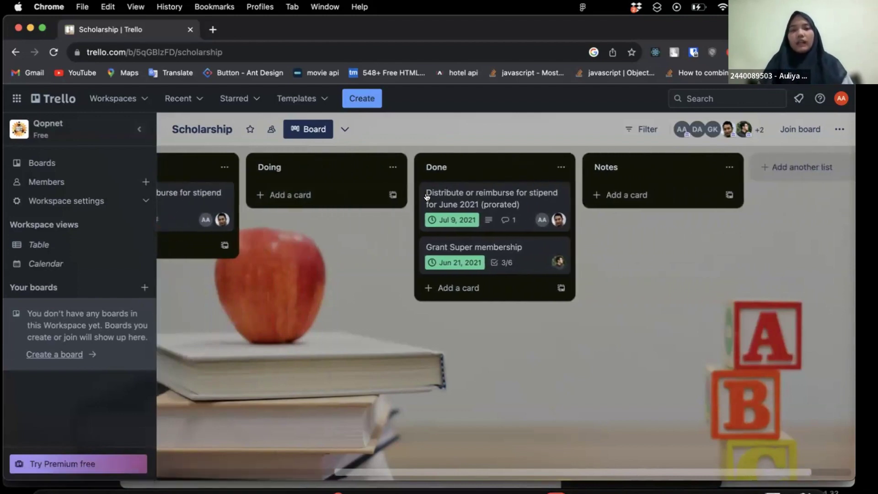
scroll(342, 190, left, 2)
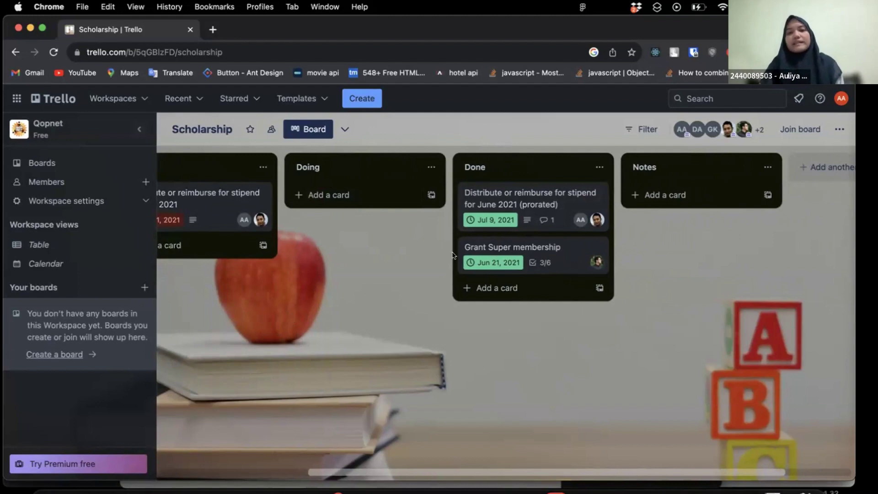
scroll(452, 255, right, 1)
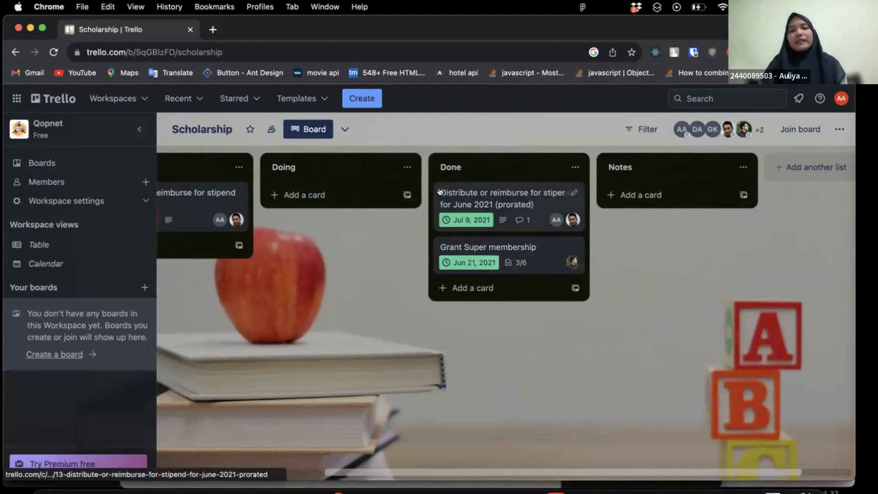
scroll(414, 207, left, 1)
scroll(414, 207, left, 3)
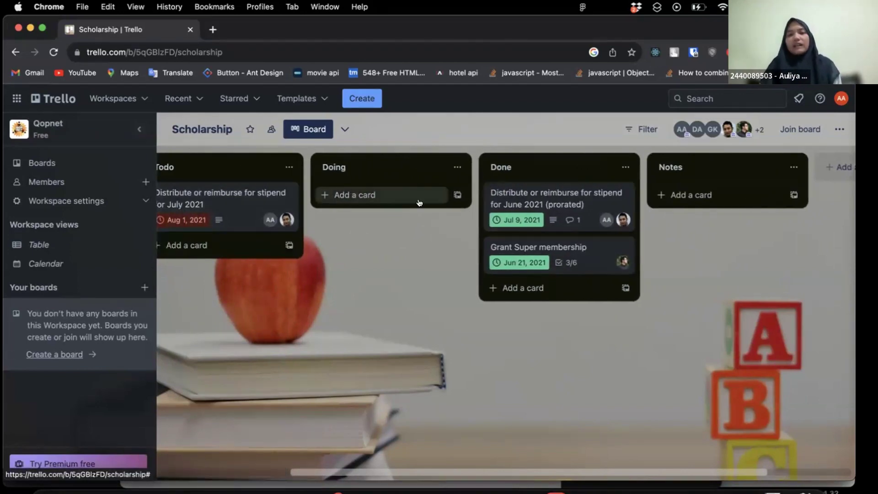
scroll(418, 197, right, 4)
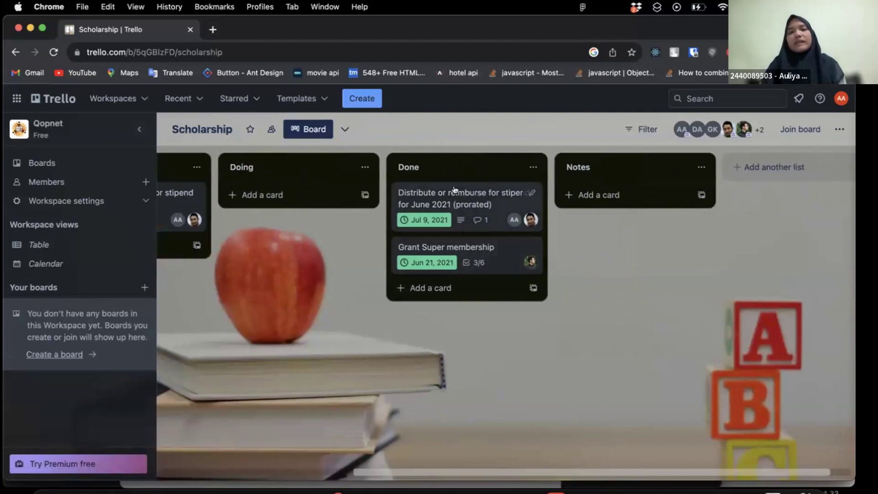
- Open the "Grant Super membership" card in the Done list and examine its details and checklist
click(489, 253)
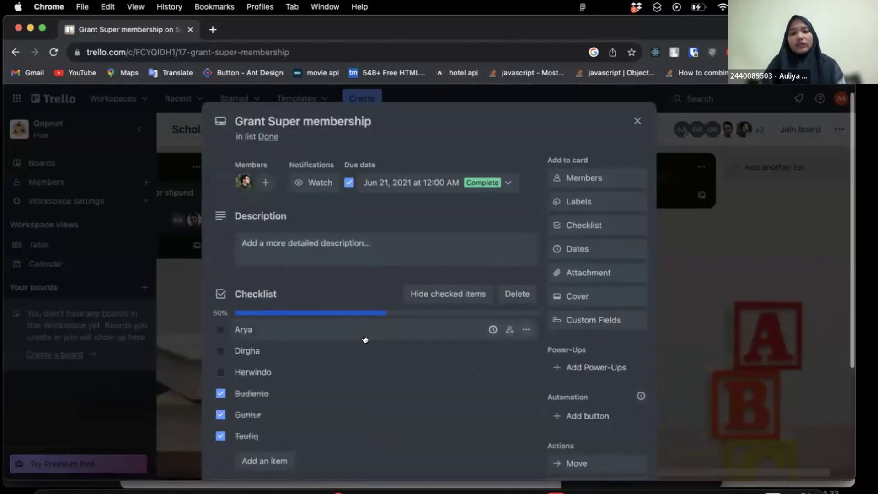
scroll(365, 339, down, 3)
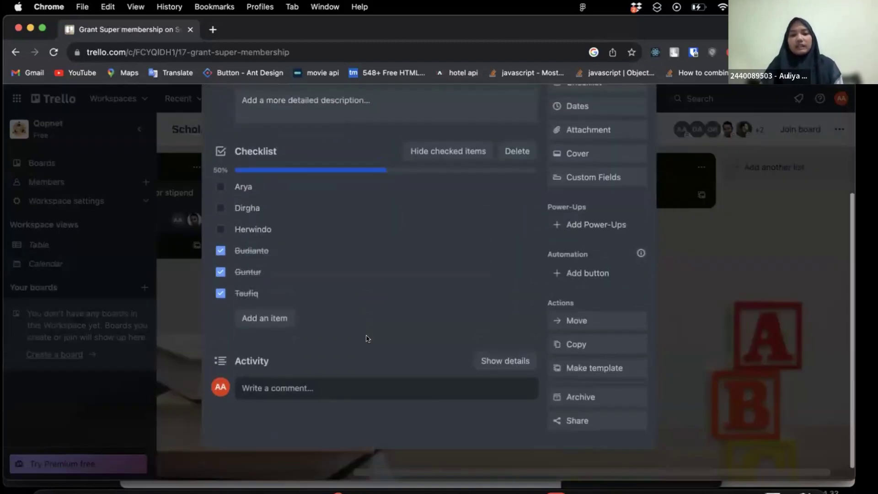
scroll(364, 338, up, 4)
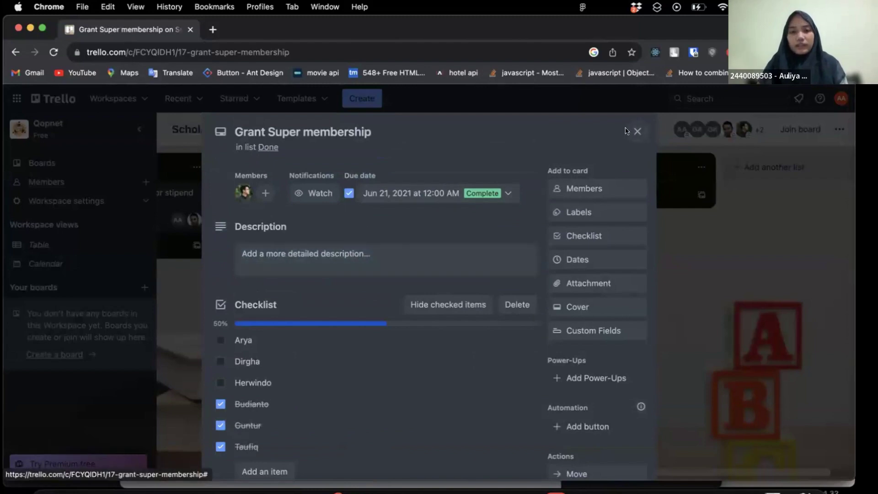
scroll(470, 280, down, 2)
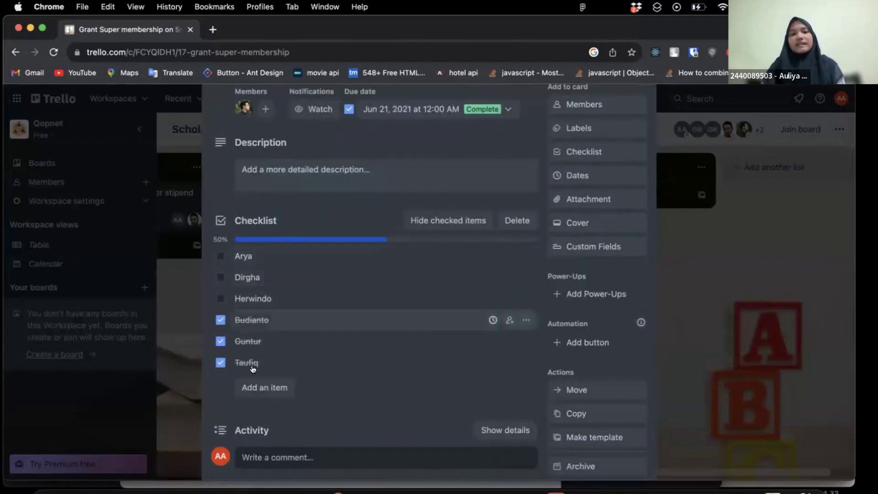
- Compare the "Grant Super membership" card's title, due date and checked and unchecked checklist items, and close the card
scroll(239, 306, up, 2)
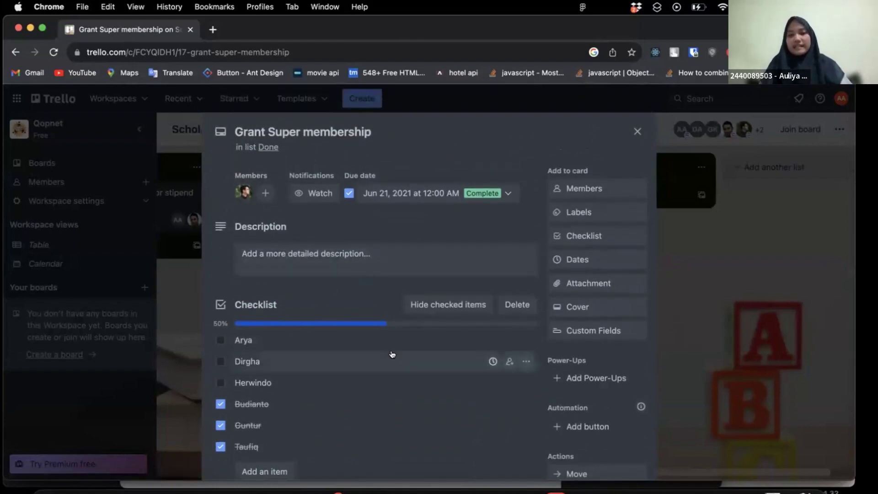
scroll(392, 354, down, 1)
scroll(393, 352, up, 1)
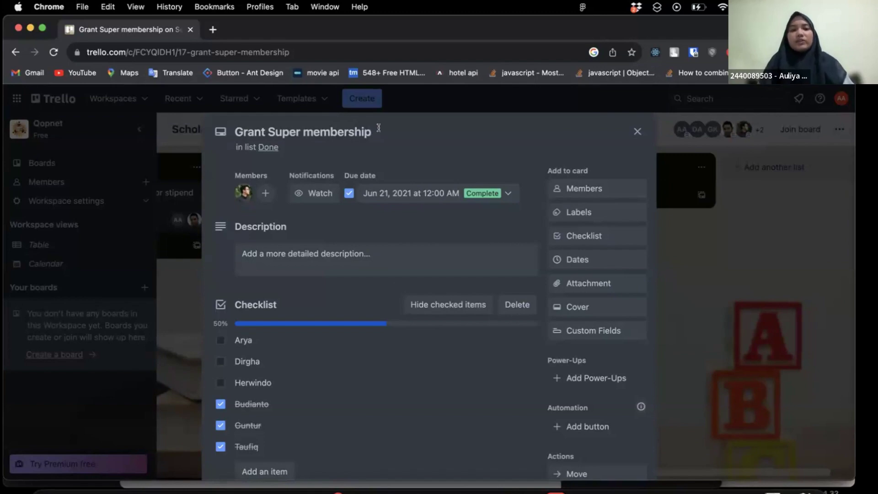
scroll(256, 315, down, 1)
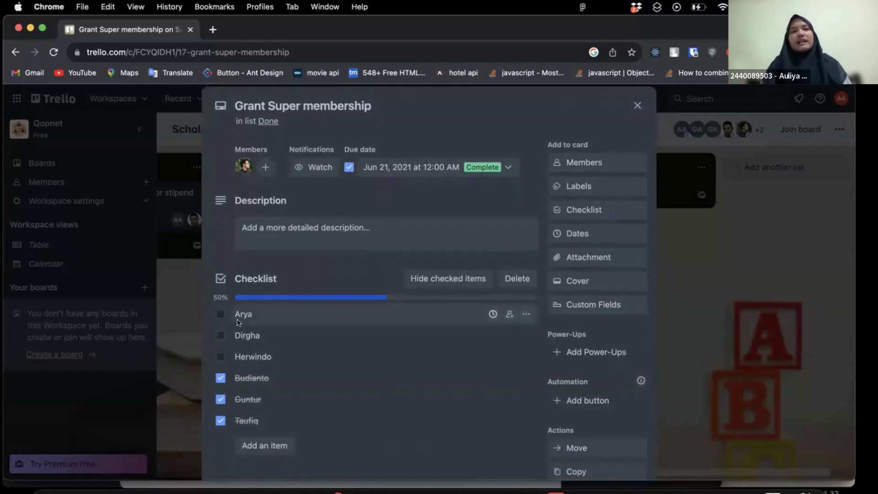
scroll(237, 321, up, 1)
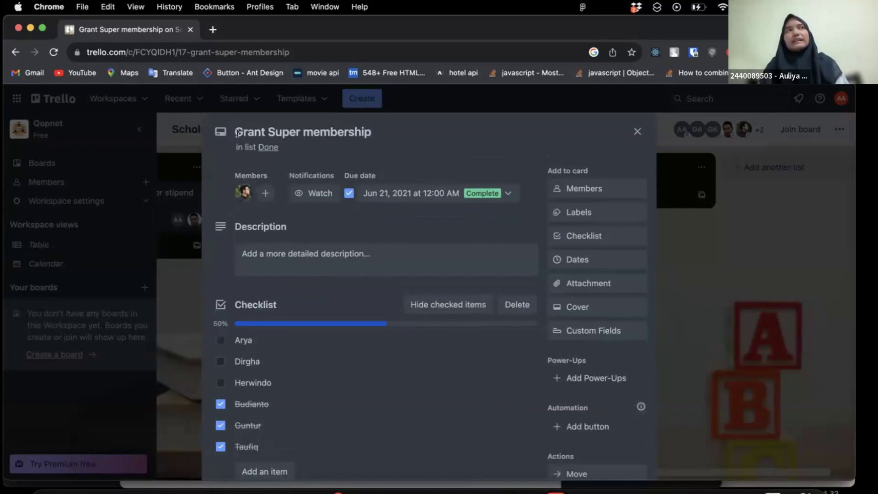
scroll(357, 245, down, 1)
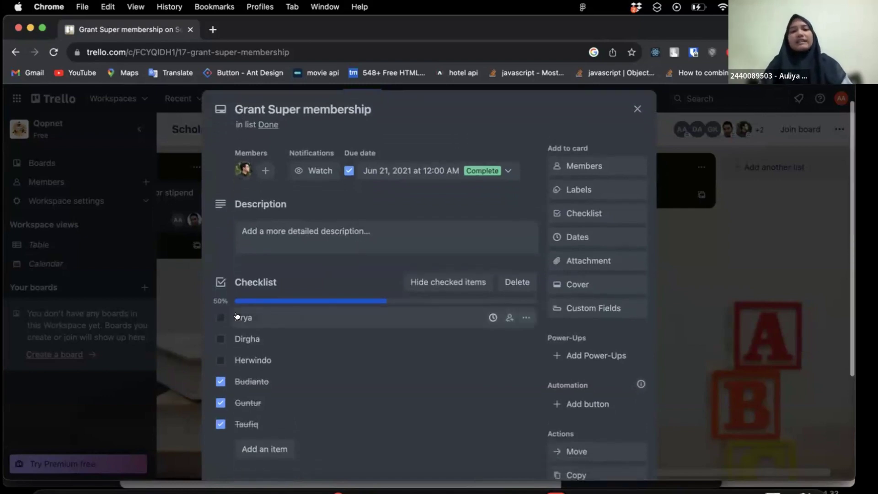
scroll(302, 282, up, 1)
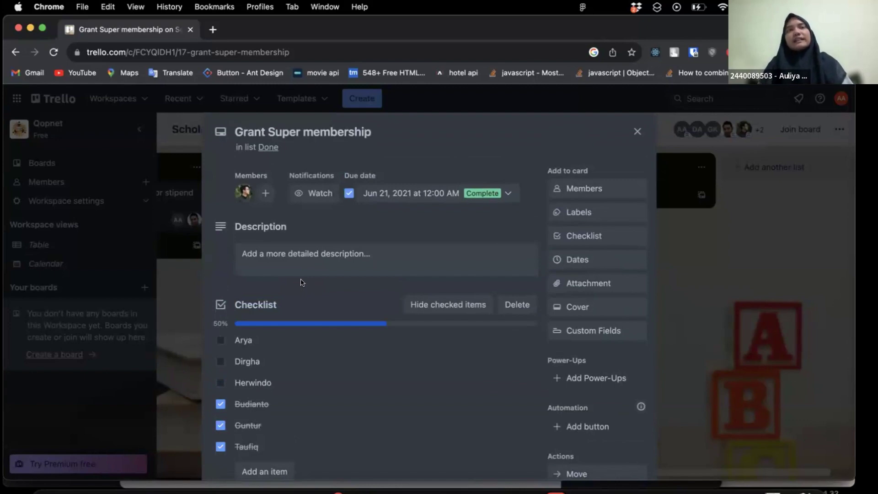
scroll(271, 320, down, 2)
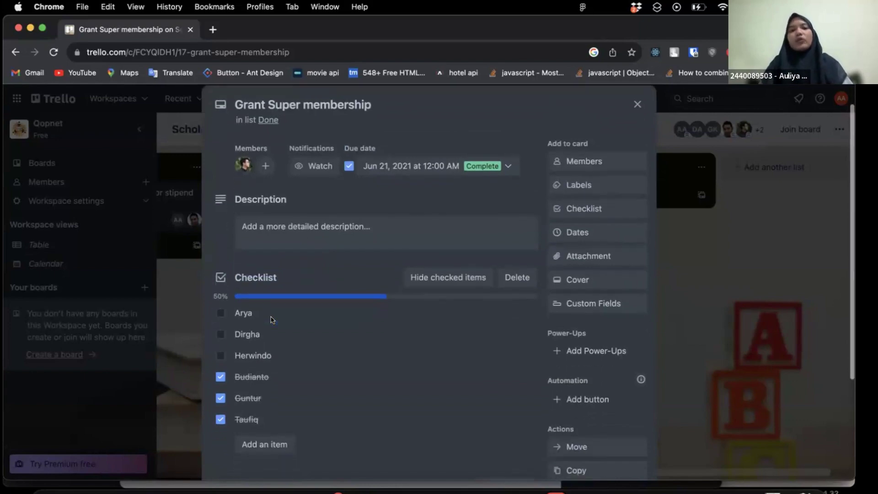
scroll(498, 207, up, 3)
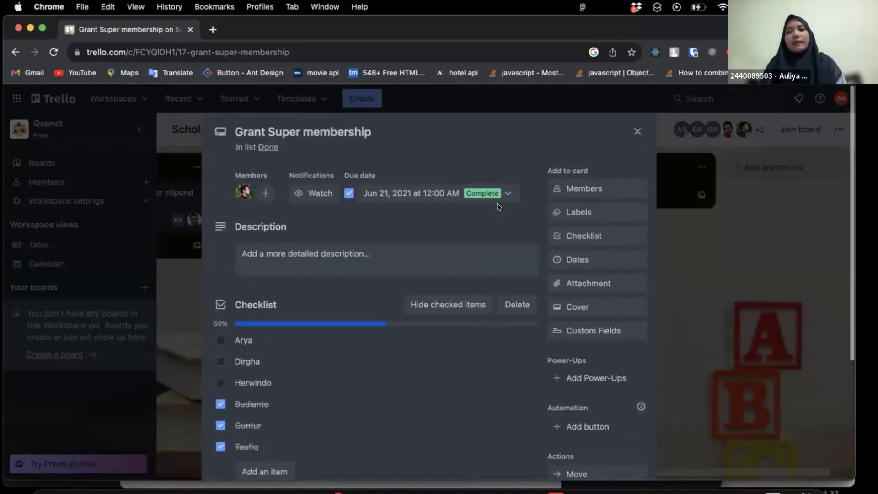
click(637, 130)
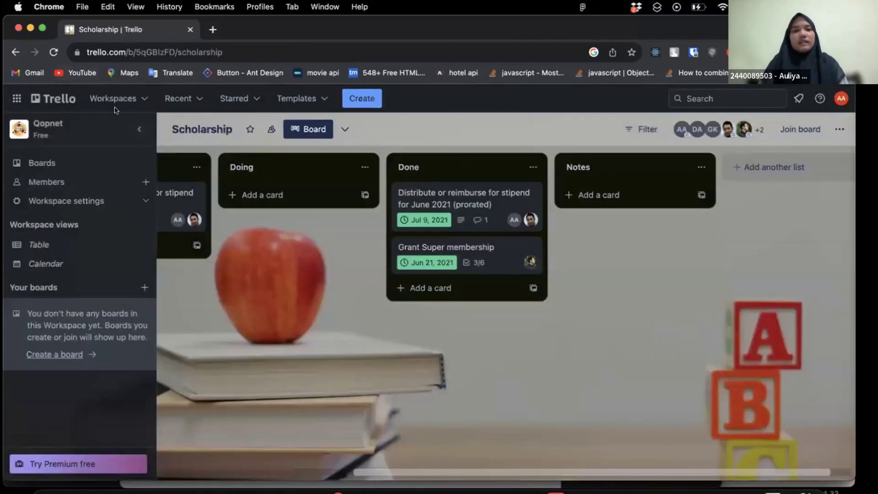
- Go back through the previously visited pages to the overview of all workspaces and boards
click(16, 52)
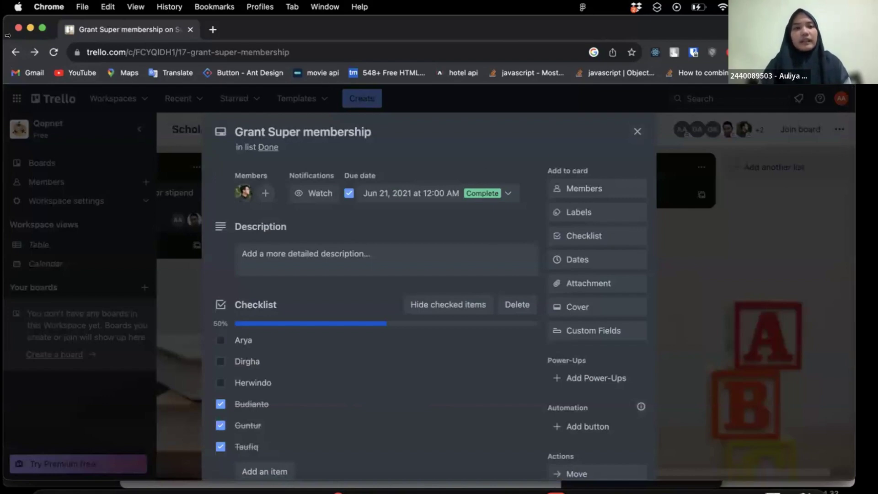
click(13, 54)
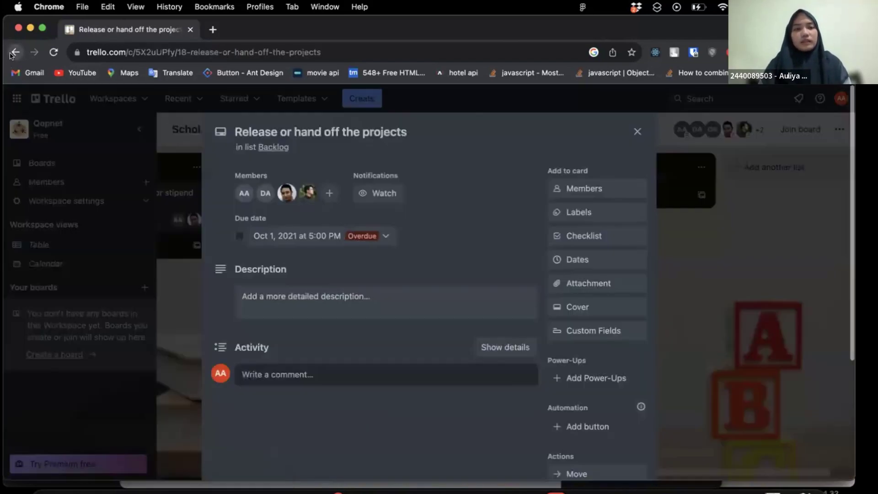
click(13, 54)
click(12, 53)
click(13, 54)
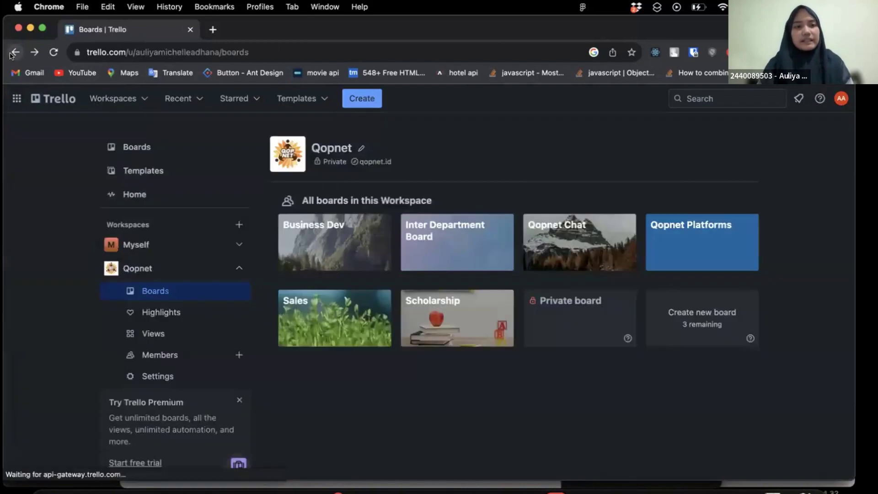
- Look over the Myself, Qopnet and Qupas Magang - HRIS workspaces and their boards on the overview page
scroll(161, 316, down, 1)
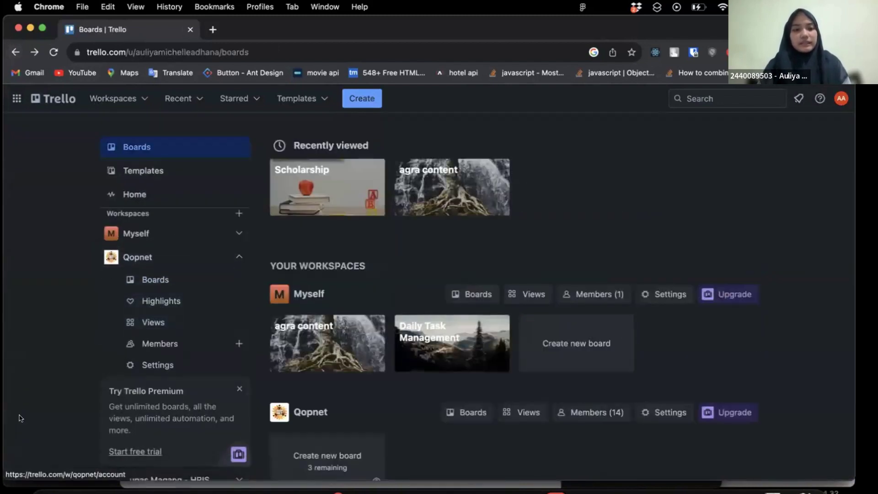
scroll(18, 416, down, 2)
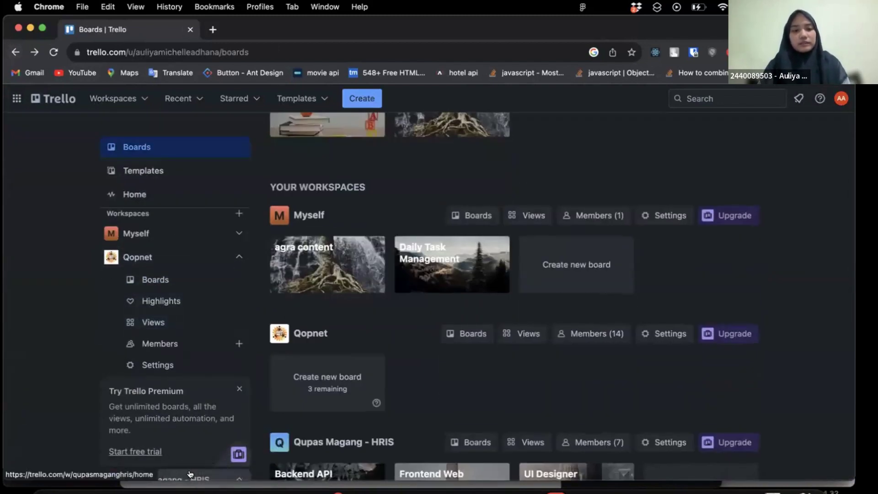
scroll(369, 367, down, 3)
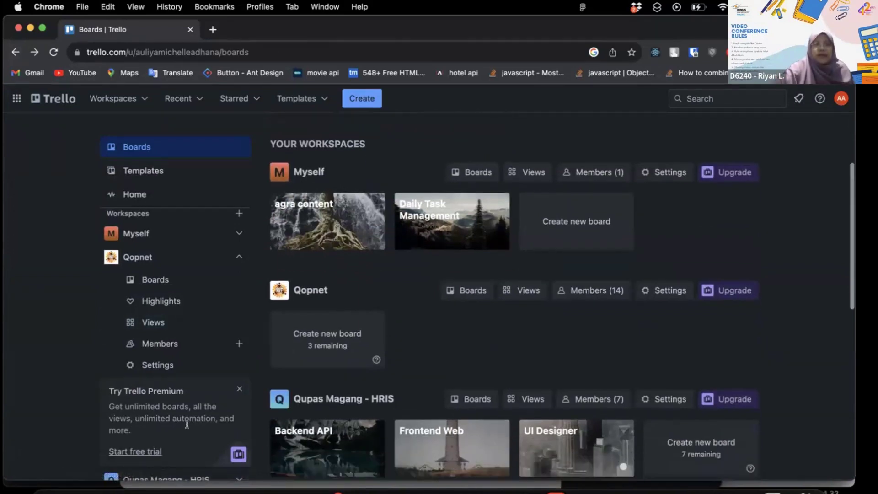
scroll(214, 369, down, 1)
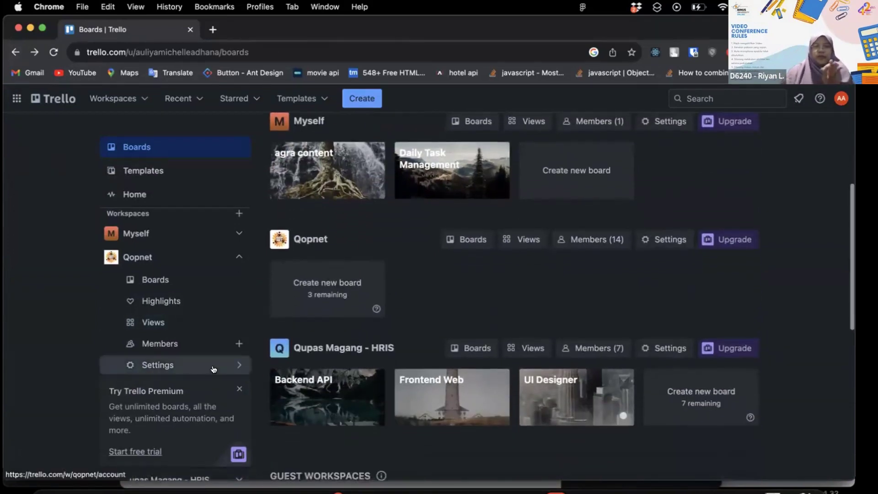
scroll(213, 369, up, 1)
scroll(196, 204, up, 1)
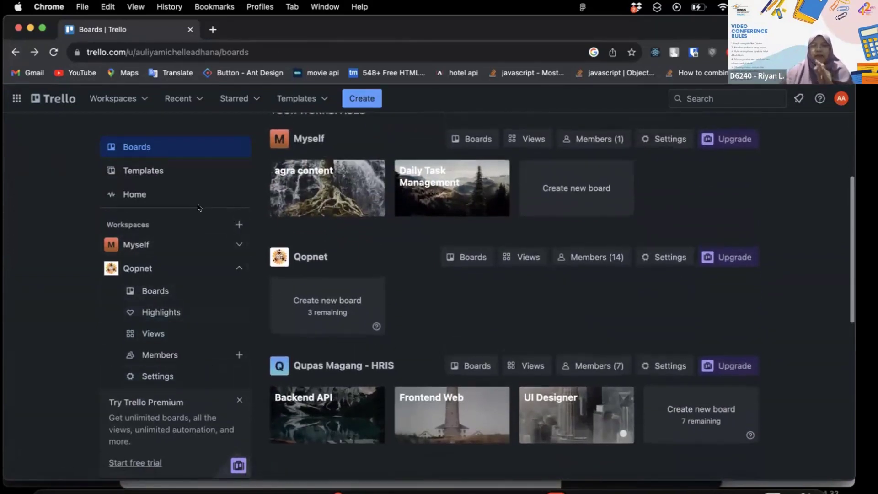
scroll(344, 182, up, 5)
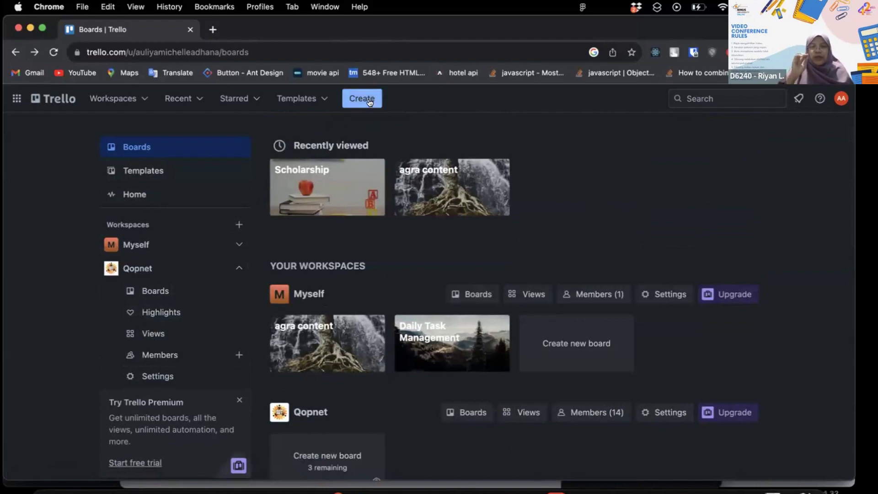
- Collapse the Qopnet workspace's entries, and briefly expand and collapse those of Qupas Magang - HRIS
scroll(192, 288, down, 1)
click(237, 256)
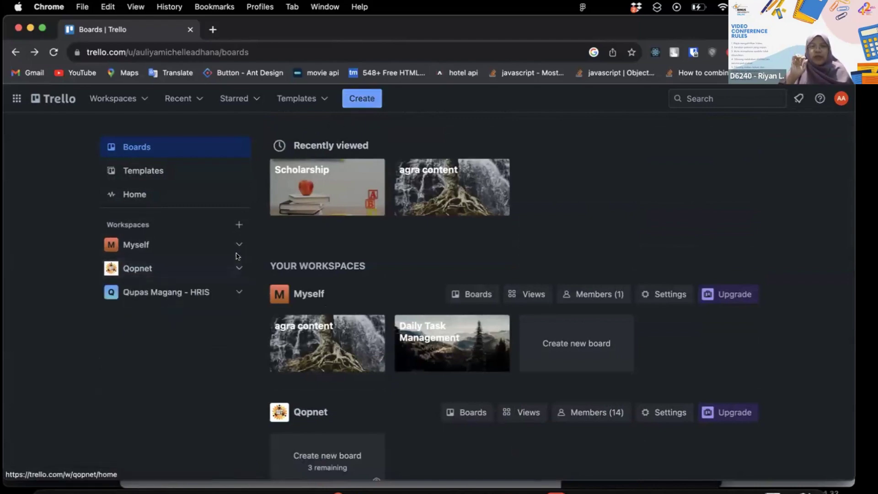
click(197, 296)
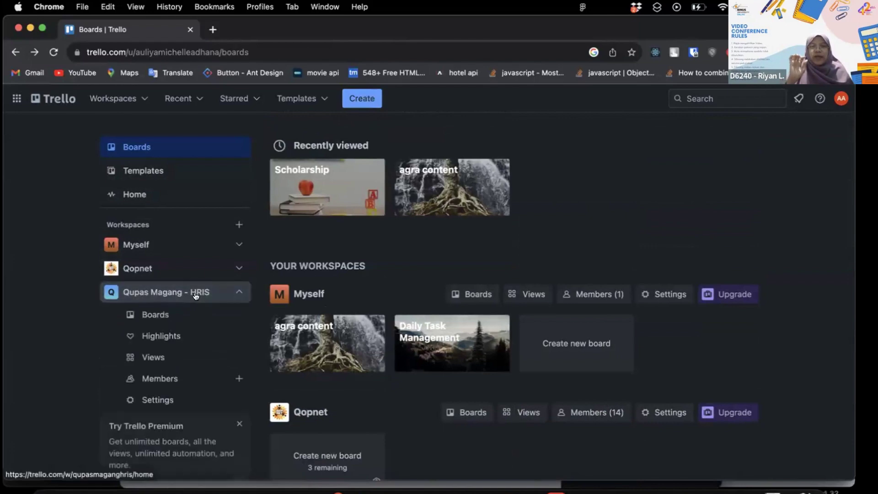
click(197, 296)
click(196, 296)
click(196, 295)
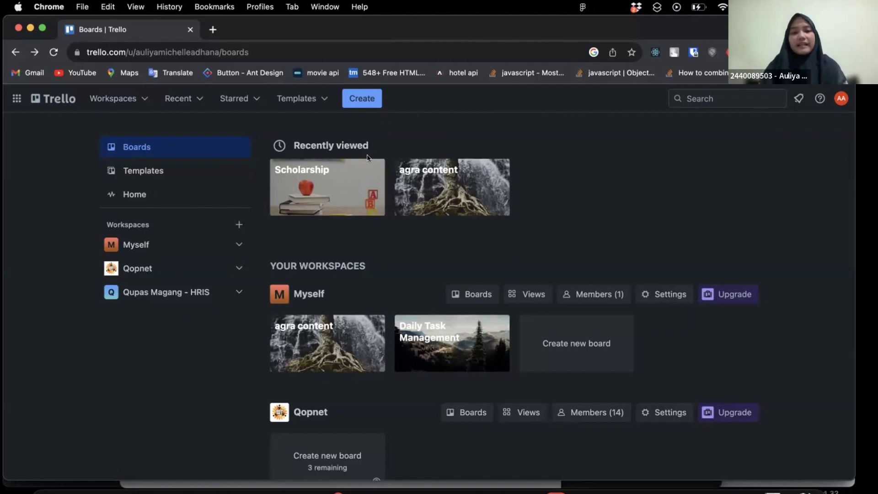
- Browse the list of top board templates offered by Trello
click(324, 99)
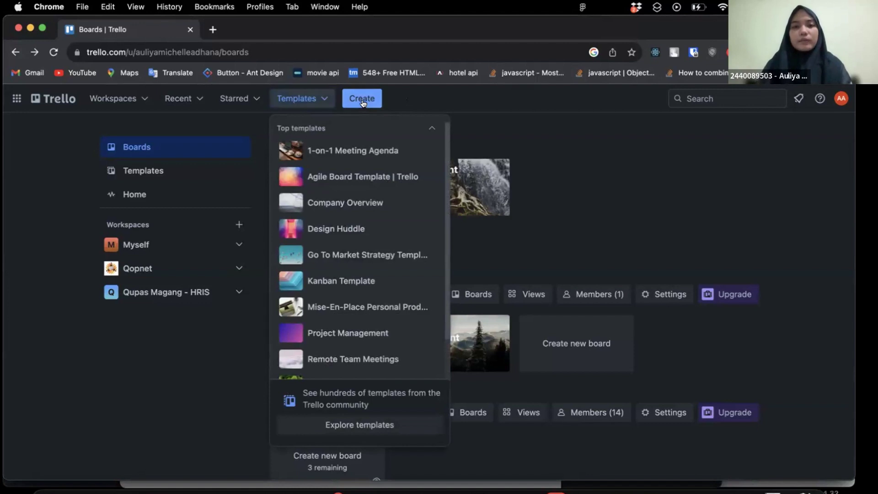
scroll(347, 131, down, 2)
scroll(345, 125, up, 2)
- Start creating a new board from the Simple Project Board template
click(362, 99)
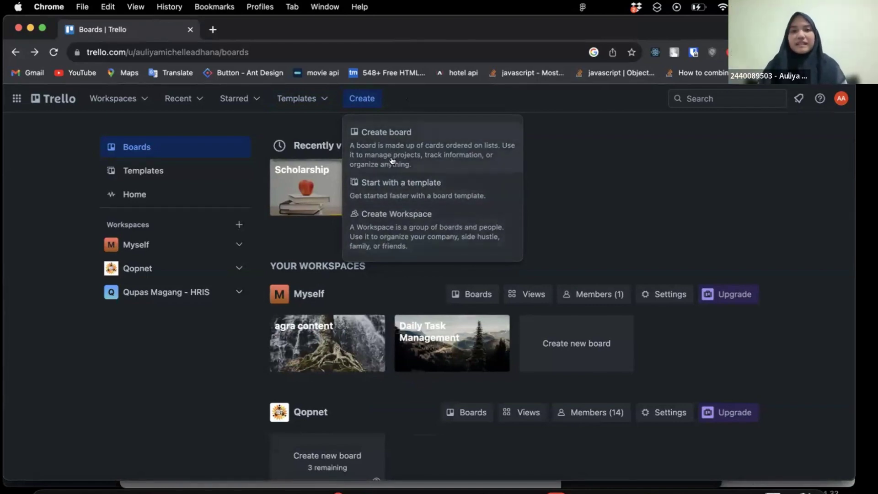
click(370, 191)
scroll(389, 249, down, 1)
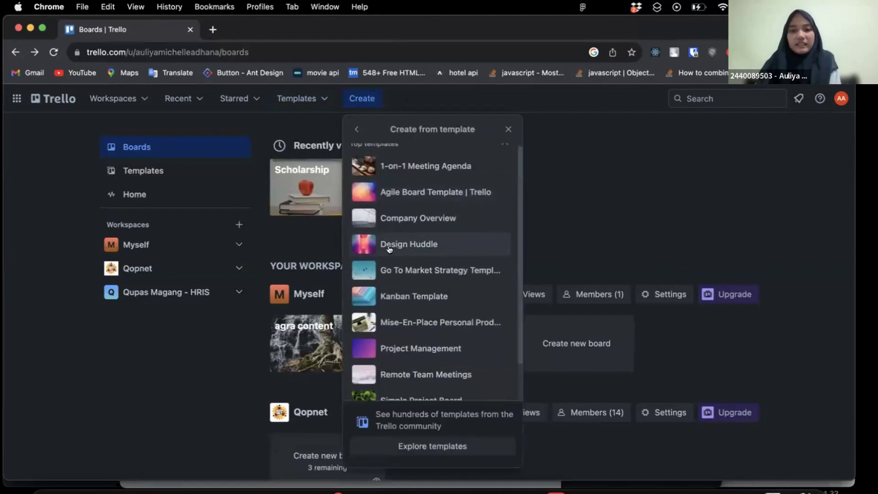
scroll(389, 250, down, 2)
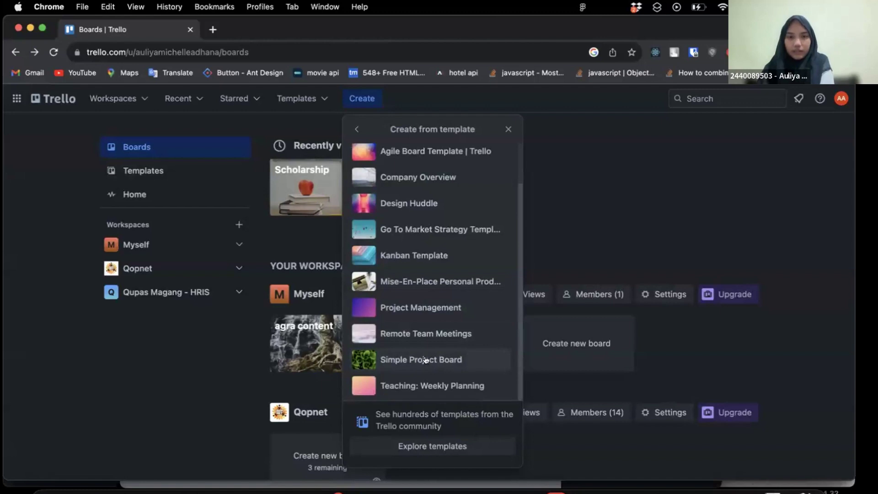
click(438, 359)
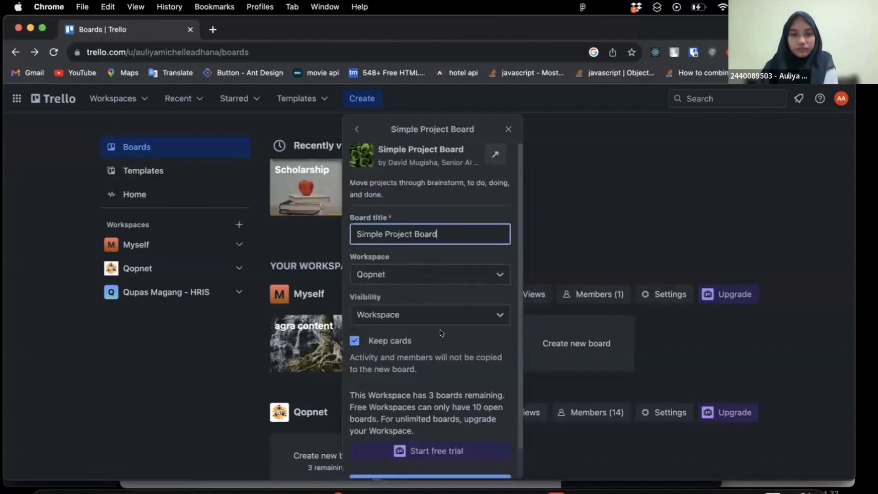
- Title the new board "Literasi" and assign it to the Myself workspace
scroll(412, 267, down, 1)
scroll(453, 209, up, 1)
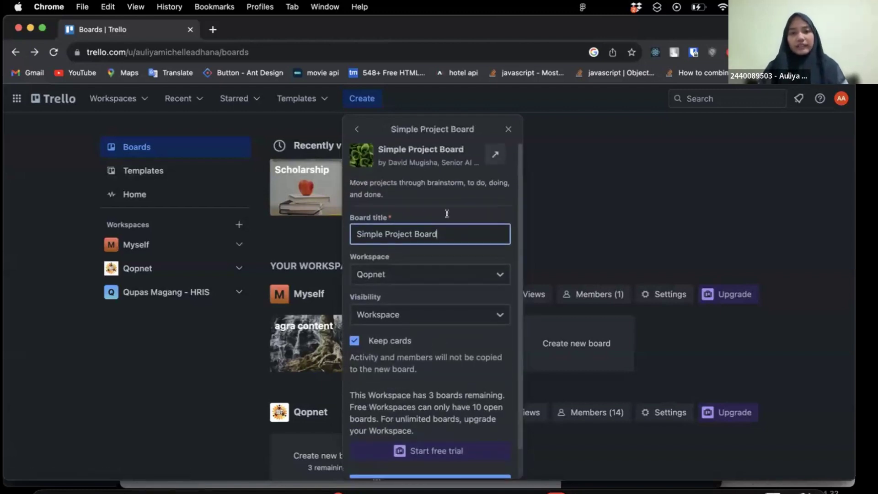
drag(442, 229, 350, 227)
key(BackSpace)
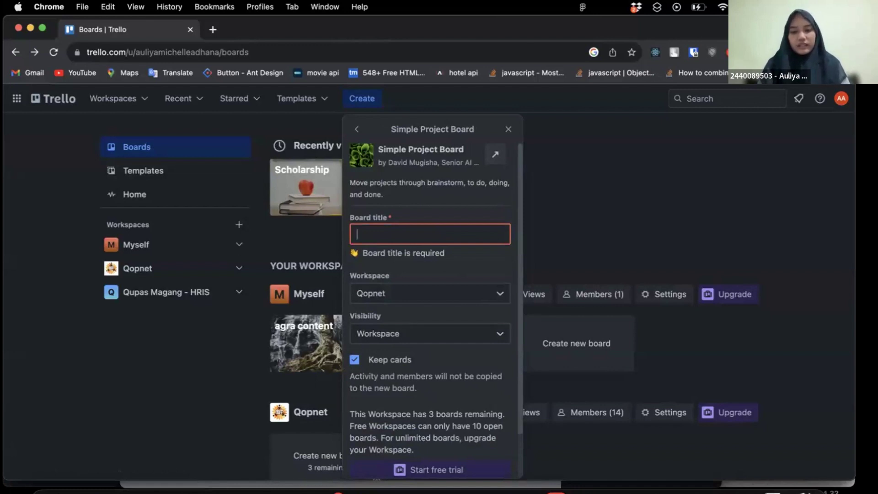
text(Literas)
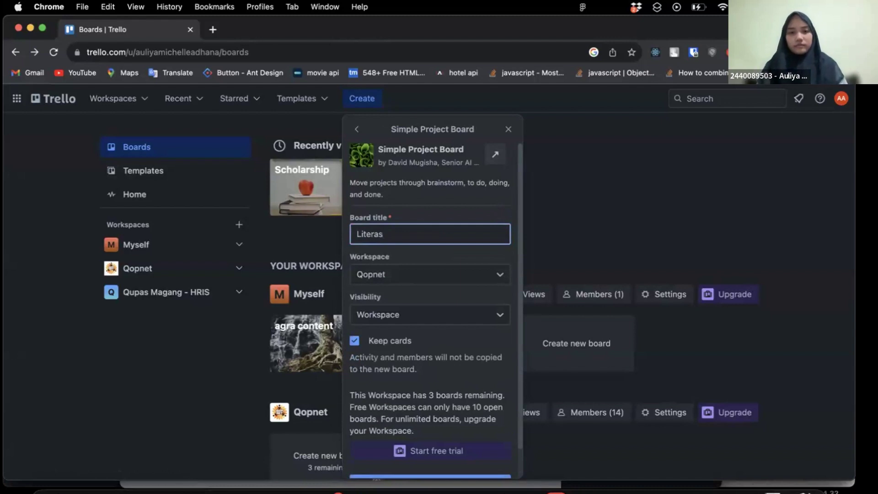
text(i)
click(417, 273)
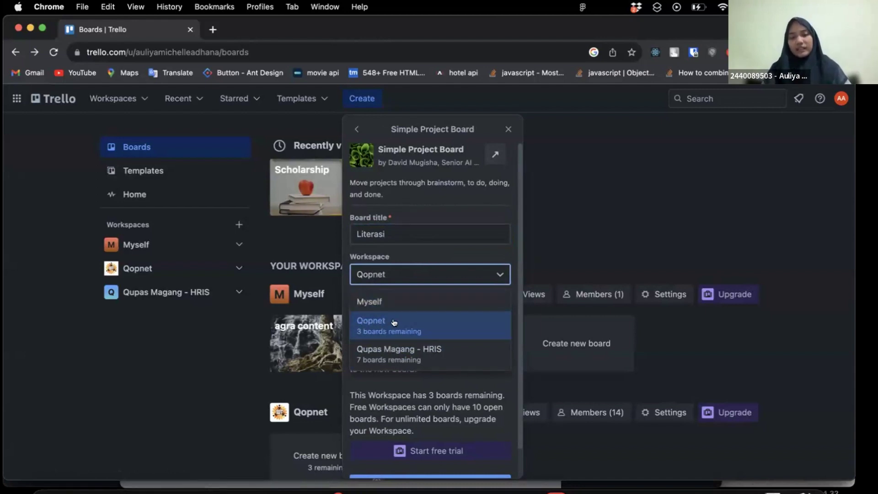
click(371, 302)
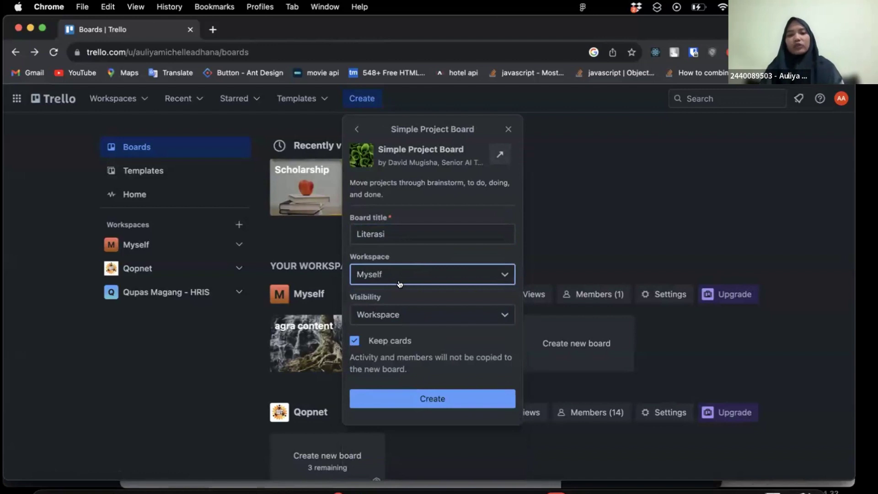
- Review the visibility options, choose Workspace visibility, and create the Literasi board with its template cards kept
click(384, 315)
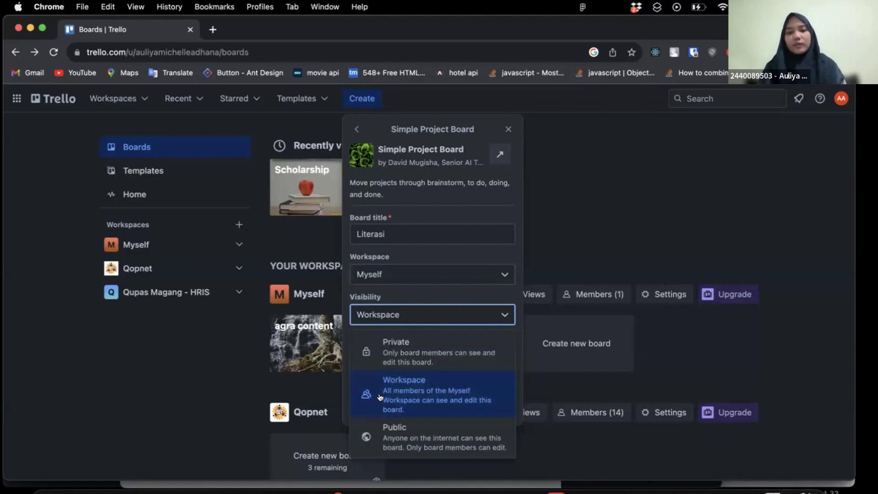
click(403, 393)
click(410, 313)
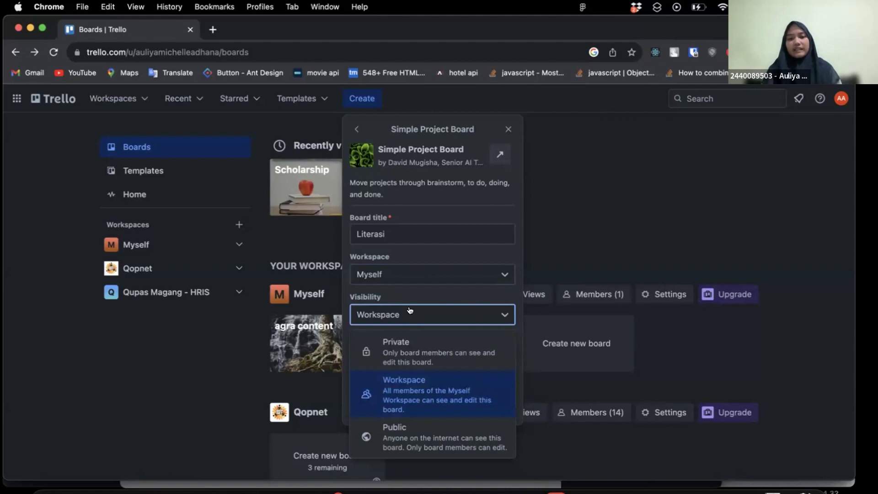
click(402, 388)
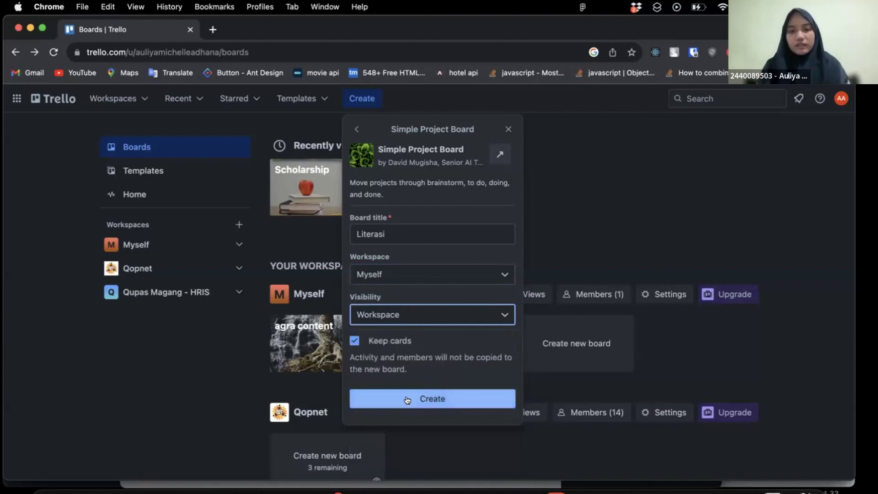
click(407, 400)
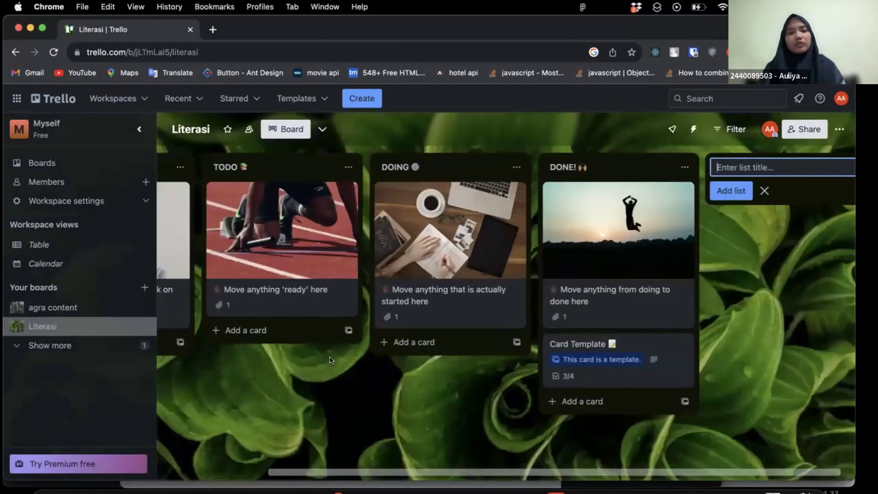
- Examine the template lists on the Literasi board and the contents of the BRAINSTORM card "Add what you'd like to work on below"
scroll(331, 359, left, 5)
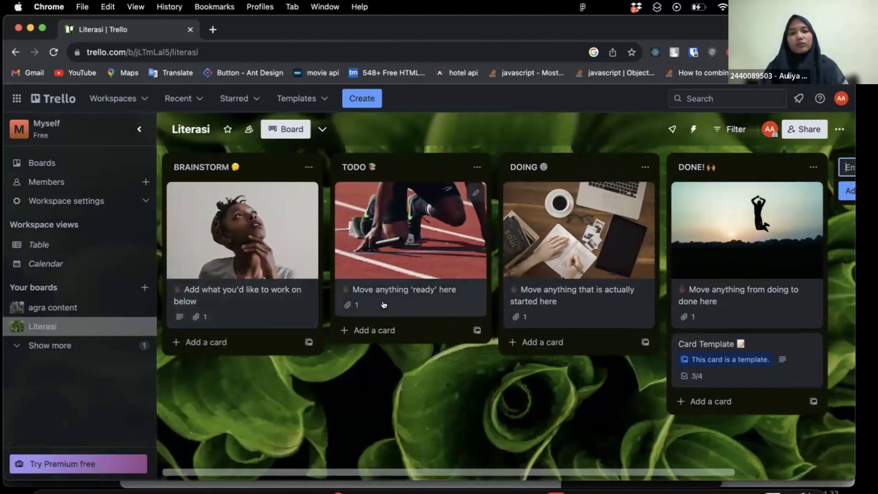
scroll(412, 166, right, 3)
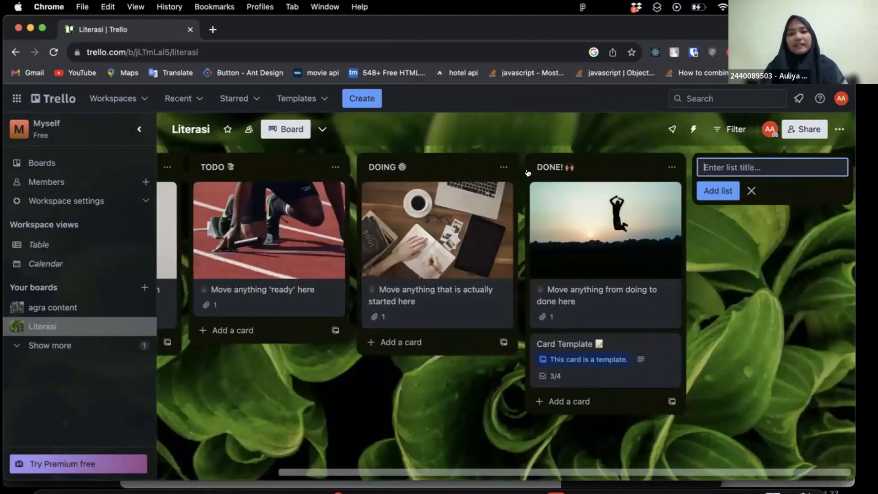
scroll(339, 402, left, 3)
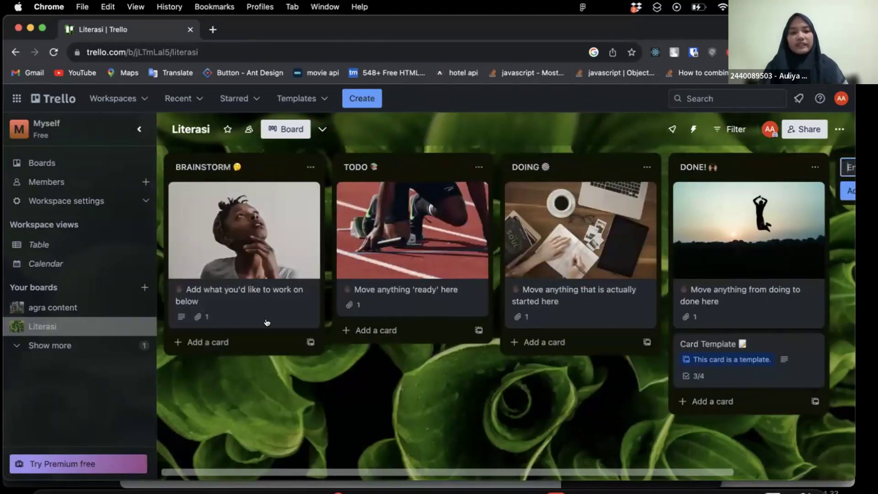
click(251, 292)
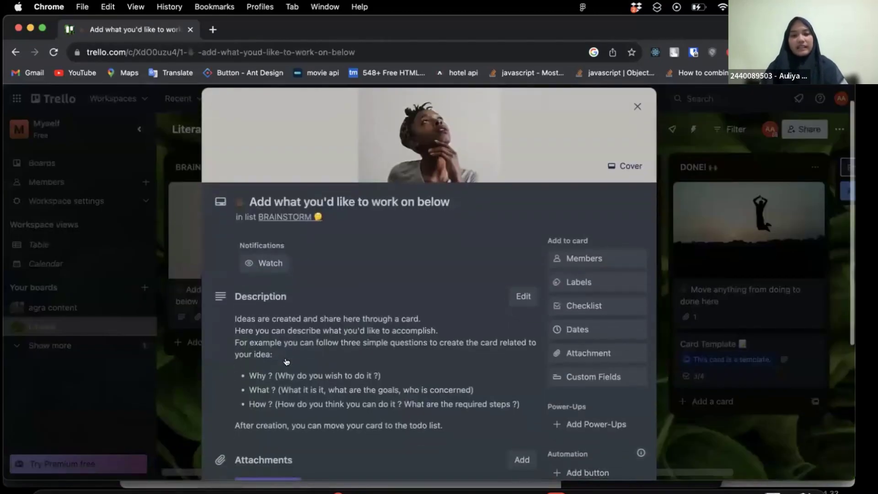
click(246, 197)
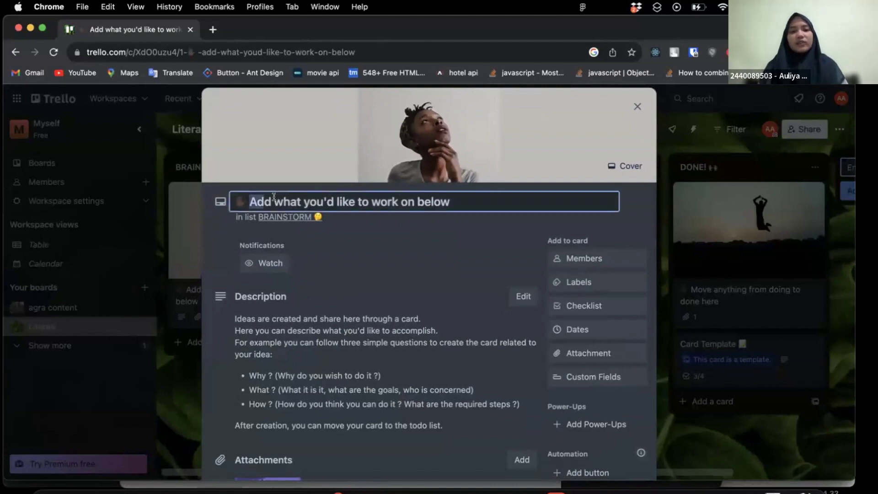
triple_click(464, 195)
click(461, 198)
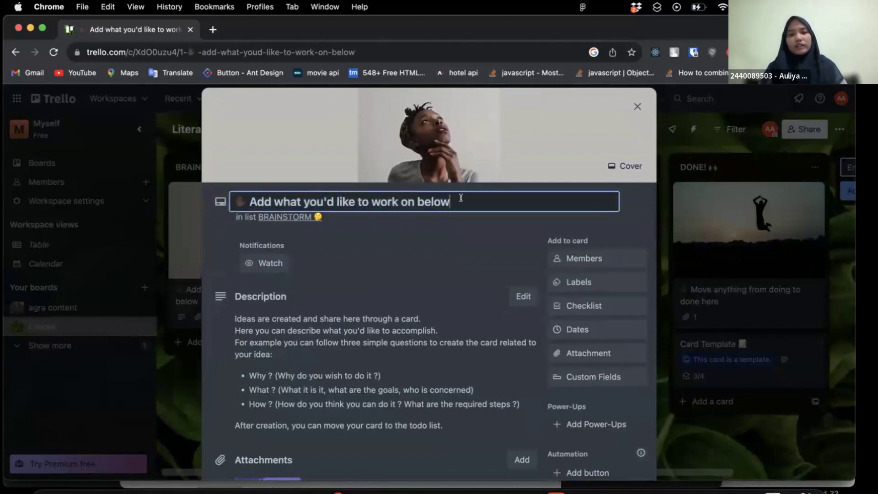
scroll(251, 307, down, 1)
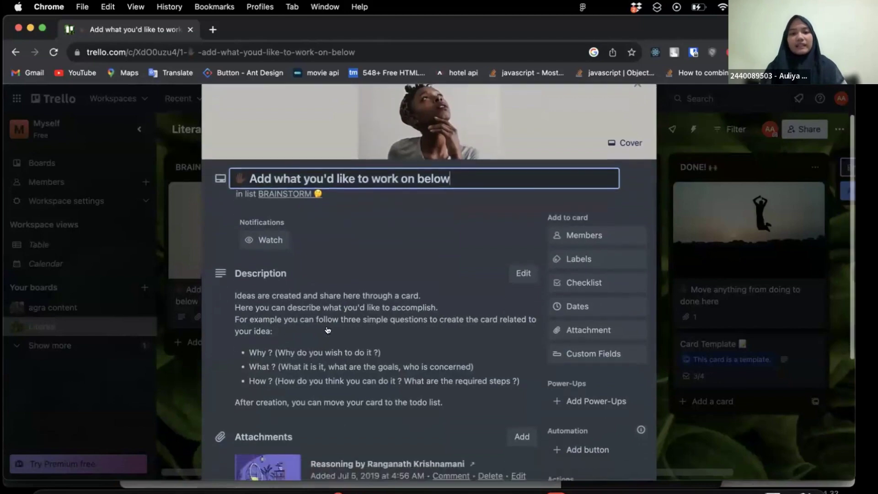
scroll(241, 306, down, 2)
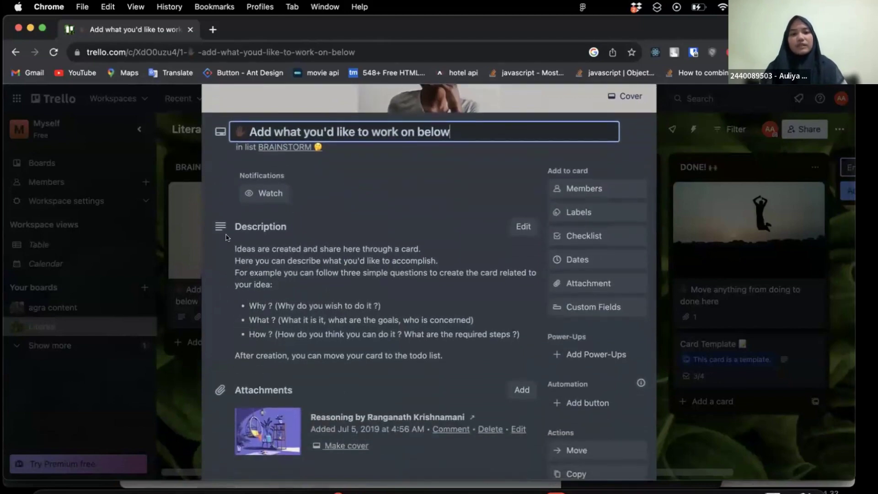
scroll(265, 331, down, 5)
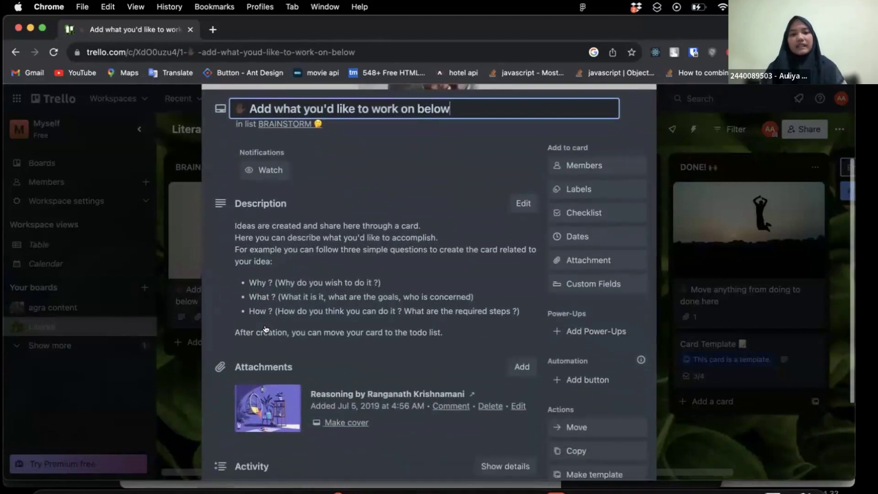
scroll(361, 335, up, 8)
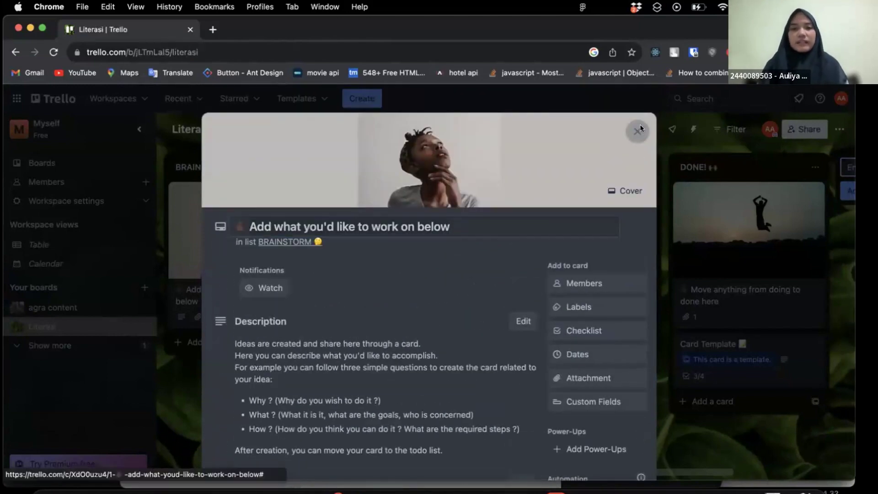
click(637, 131)
- Start creating a new blank board and choose the solid dark blue background for it
scroll(453, 284, right, 2)
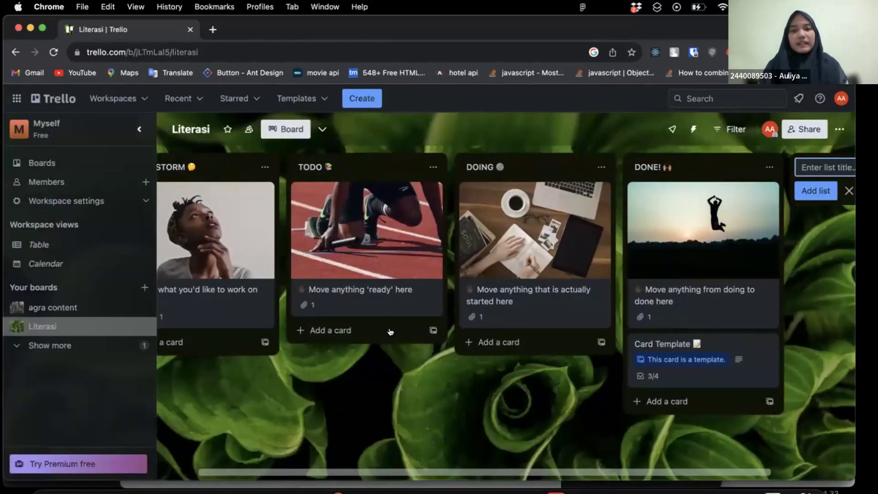
scroll(407, 291, right, 4)
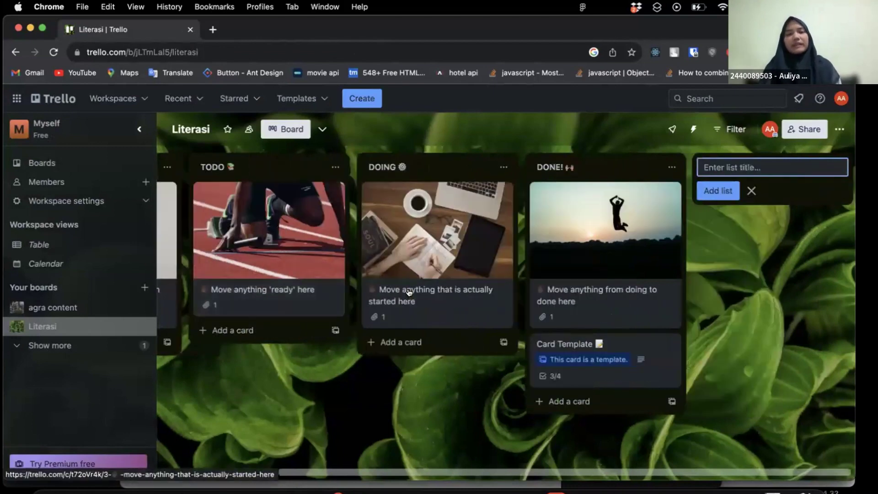
click(353, 100)
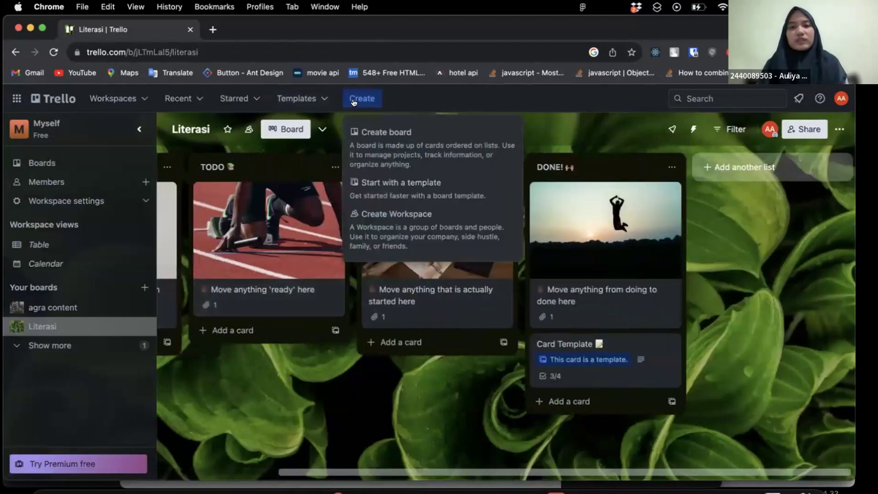
click(392, 138)
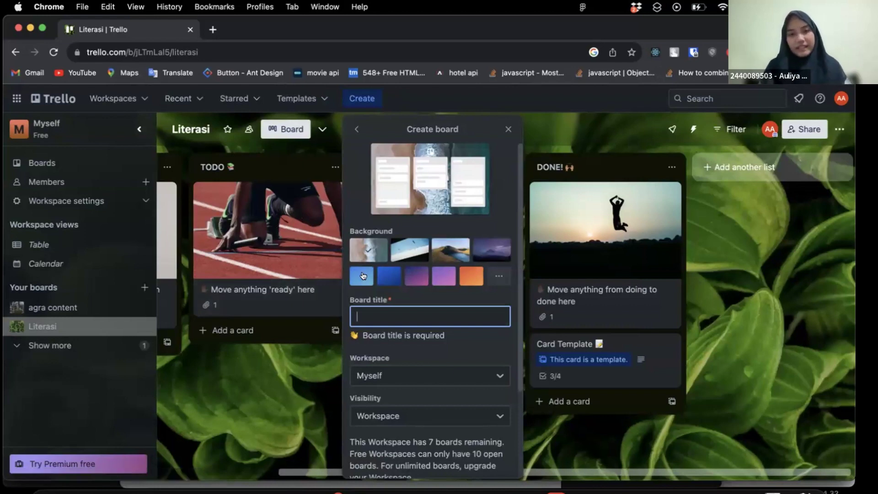
click(382, 275)
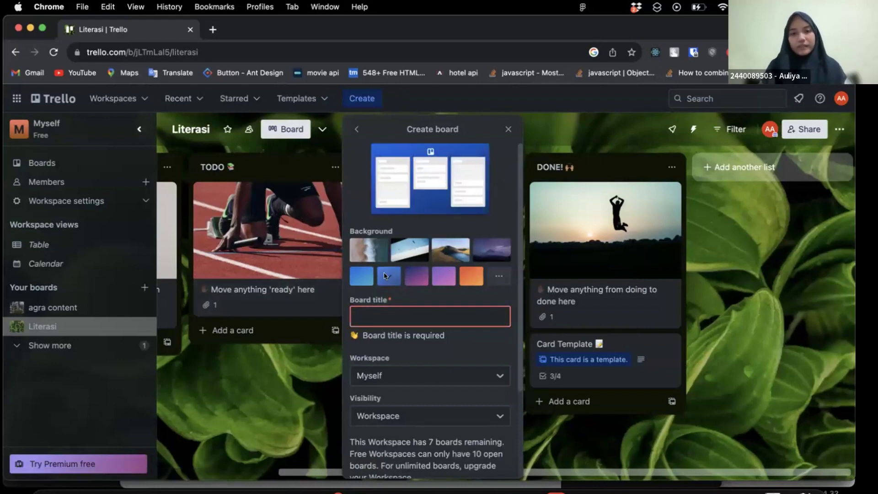
- Title the new board "Literasi" and create it in the Myself workspace with Workspace visibility
click(385, 319)
text(Li)
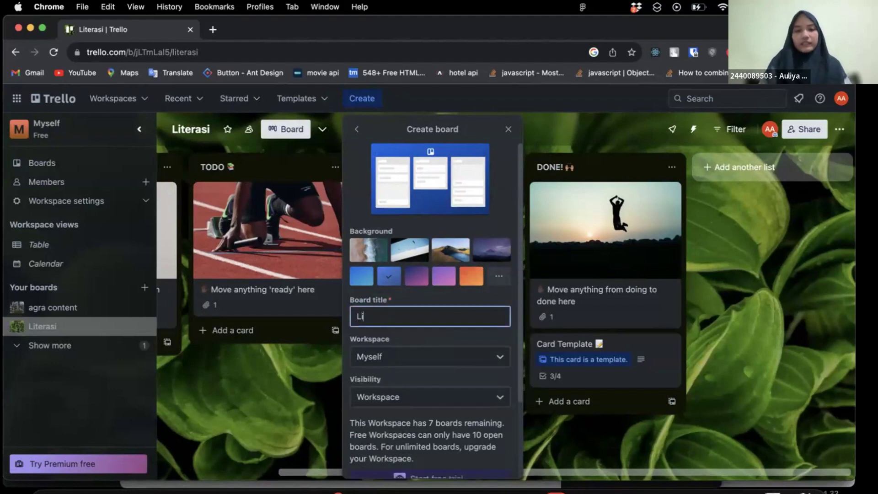
text(terasi)
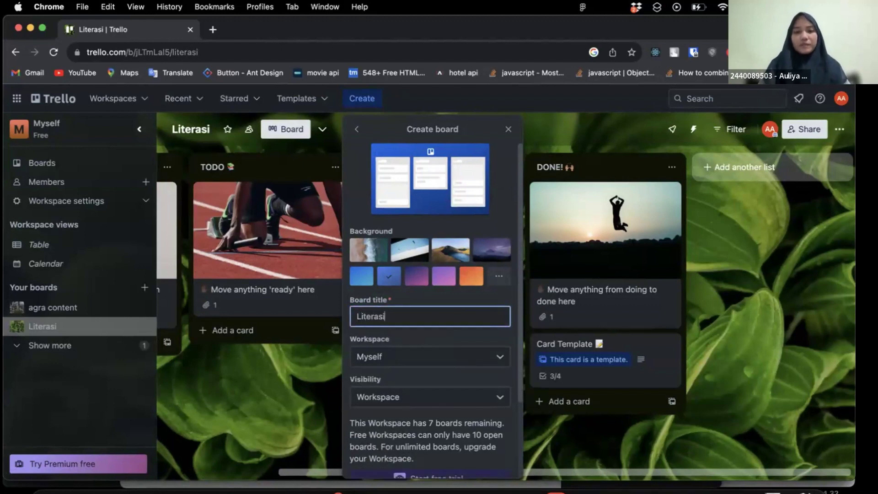
scroll(435, 311, down, 2)
scroll(418, 294, down, 1)
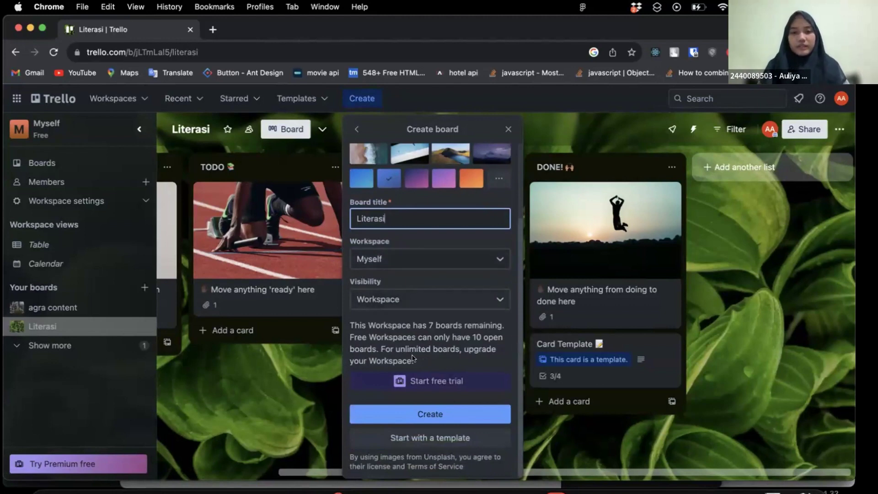
click(420, 410)
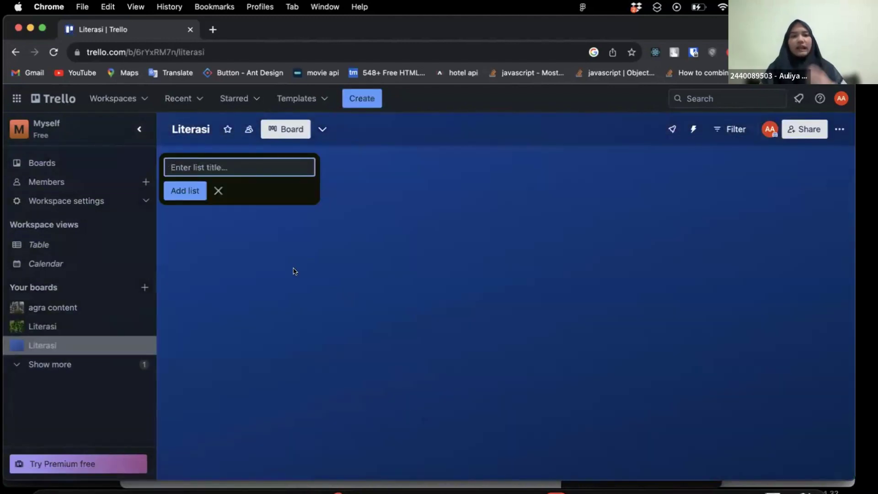
- Open the template-based Literasi board and review its ready-made lists for comparison with the blank board
click(39, 326)
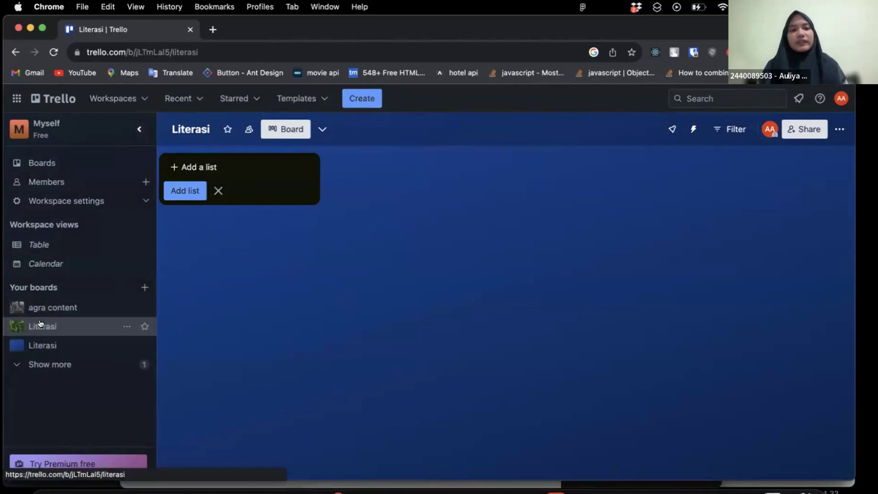
scroll(256, 251, right, 2)
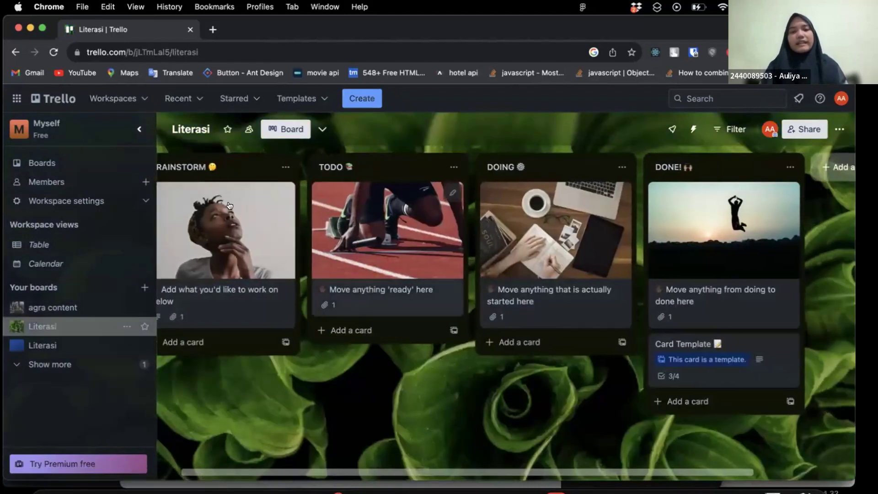
scroll(213, 211, left, 2)
scroll(455, 234, right, 8)
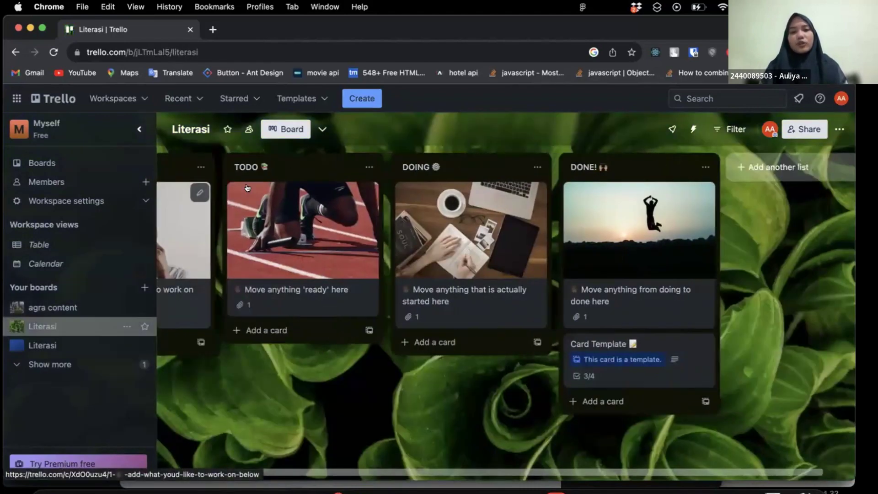
- Return to the blank blue Literasi board and check which board views are offered
click(46, 346)
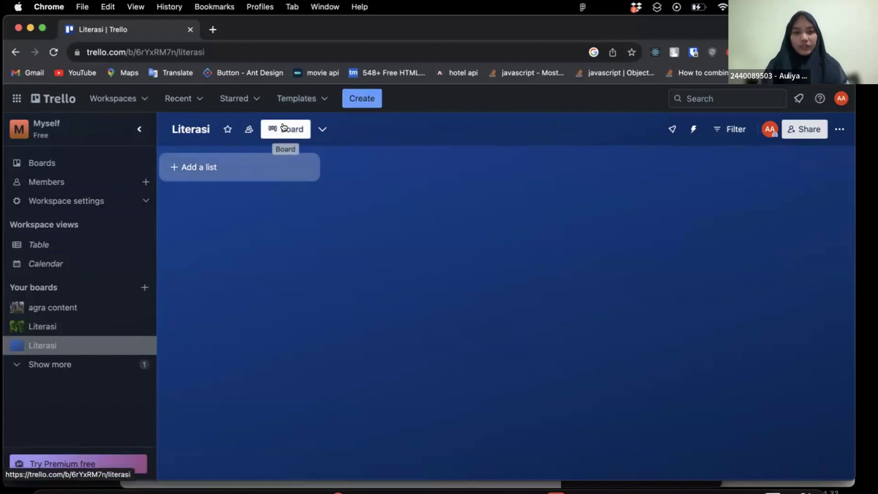
click(250, 167)
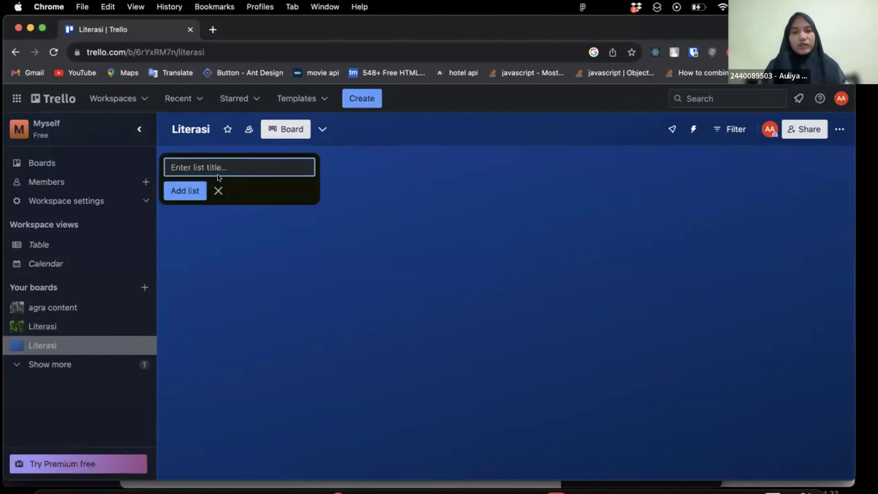
click(321, 129)
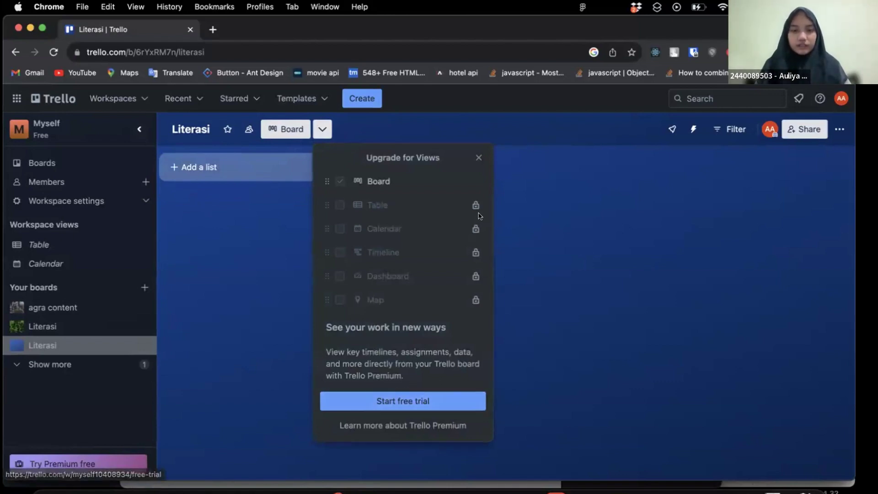
click(478, 159)
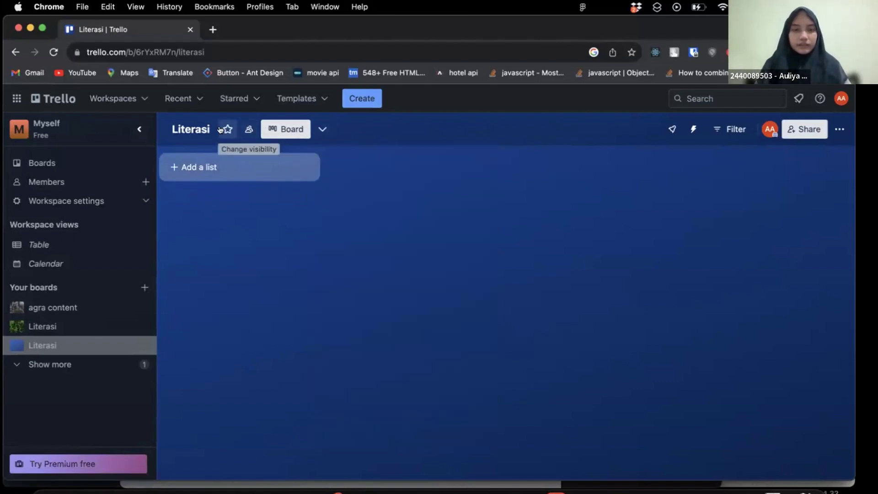
- Add a first list titled "Create User" to the blue Literasi board
click(209, 166)
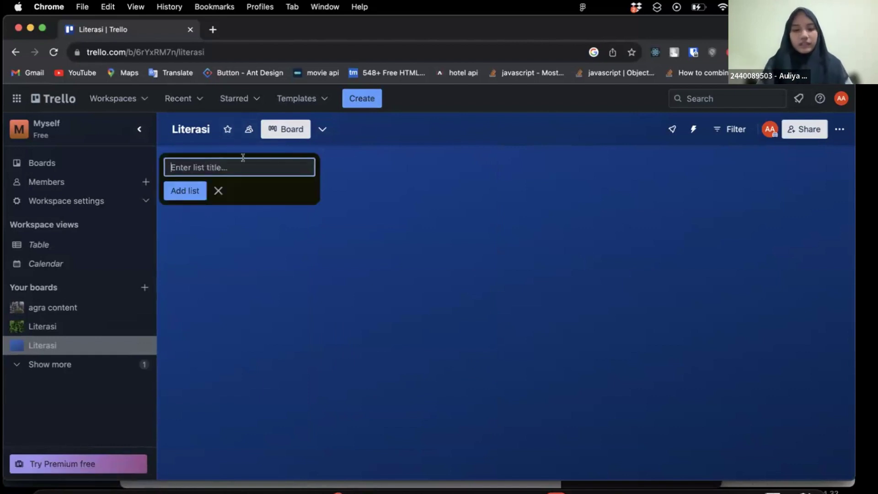
text(r)
key(BackSpace)
text(C)
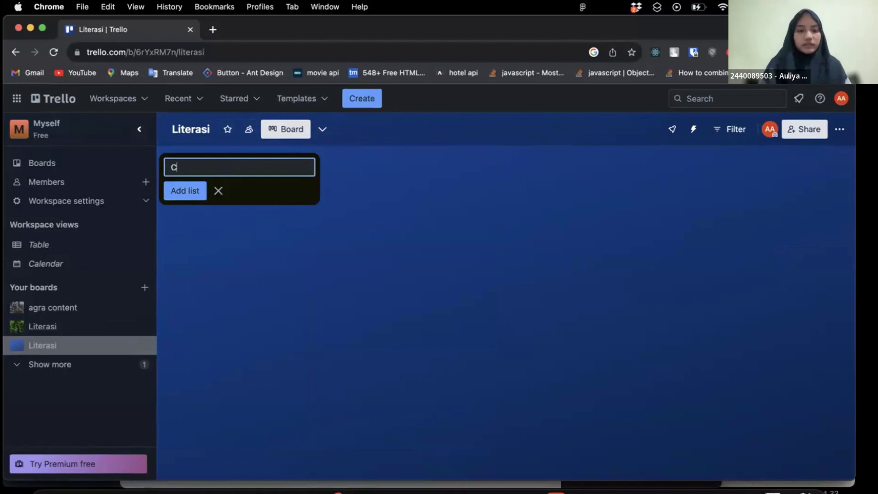
text(reate User)
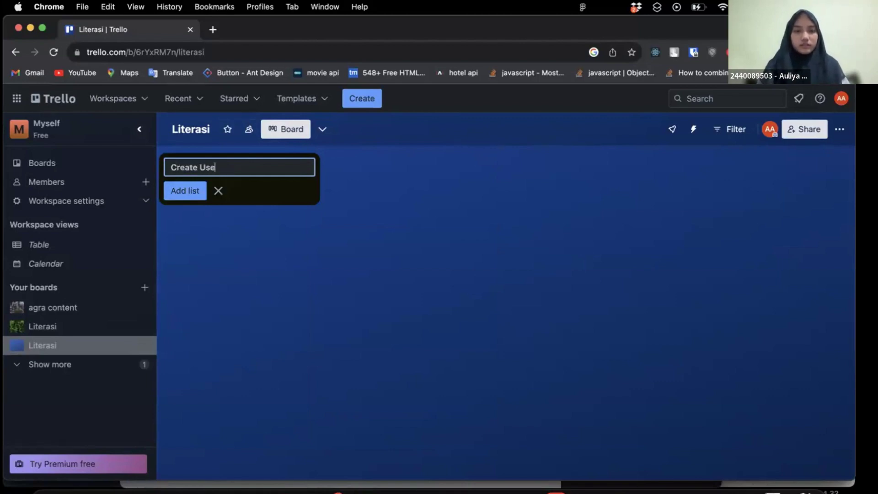
click(183, 191)
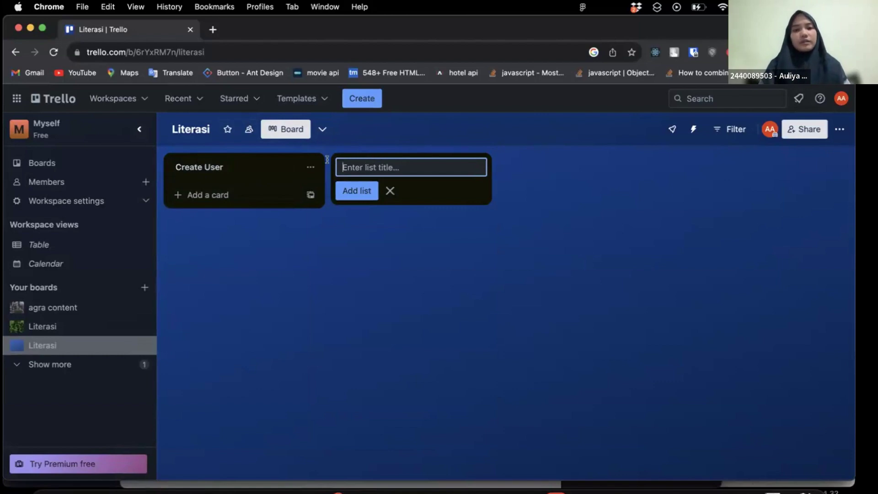
- Review the actions available for the Create User list and open its title for editing
click(310, 166)
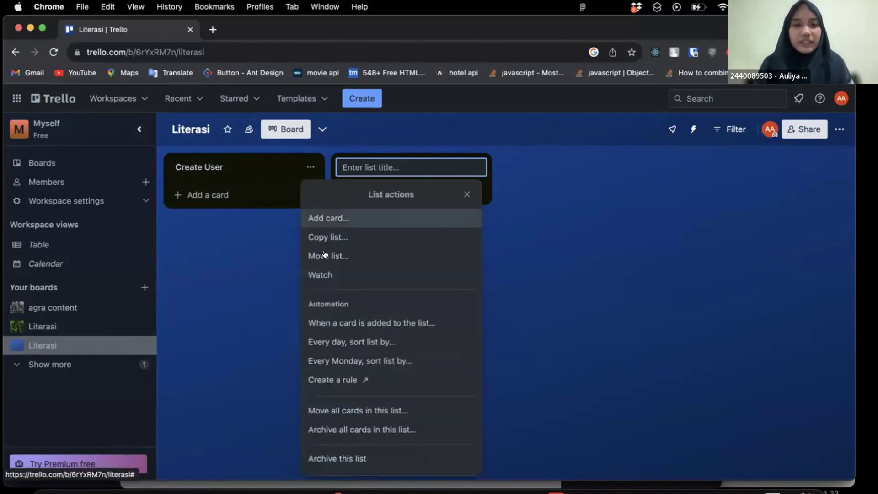
click(256, 218)
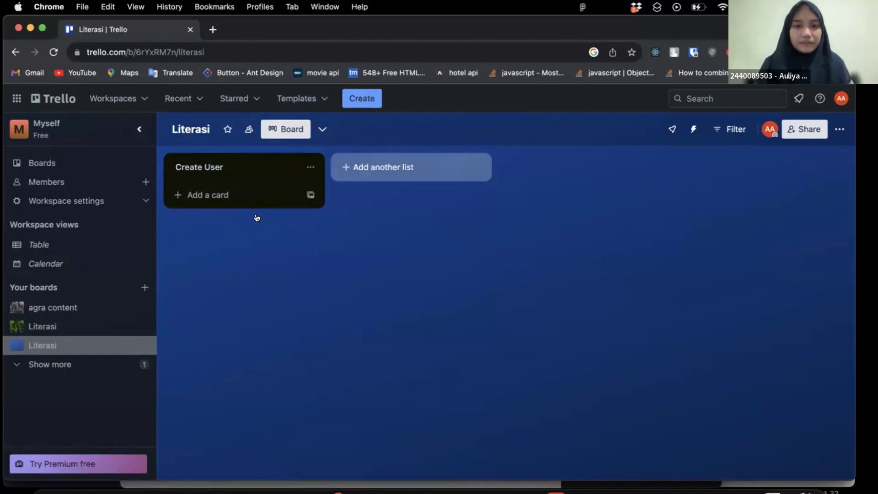
click(201, 168)
click(224, 166)
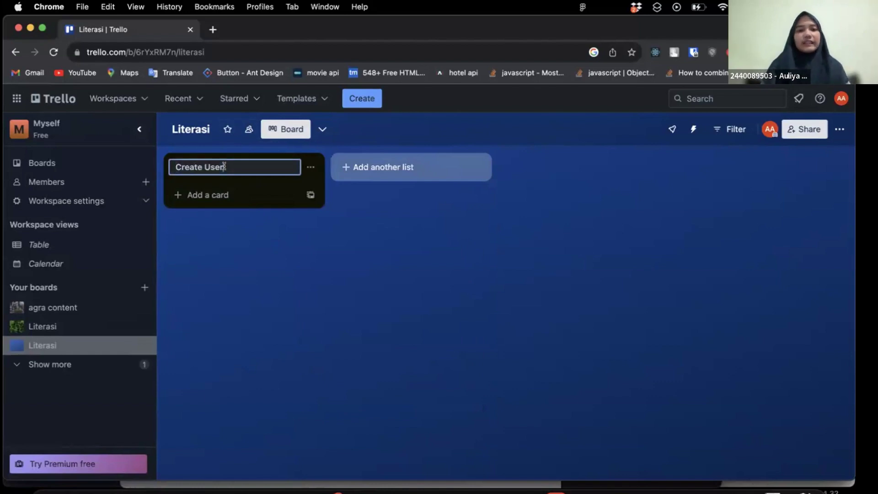
- Reopen the template-based Literasi board and look across its lists from BRAINSTORM to DONE!
click(40, 326)
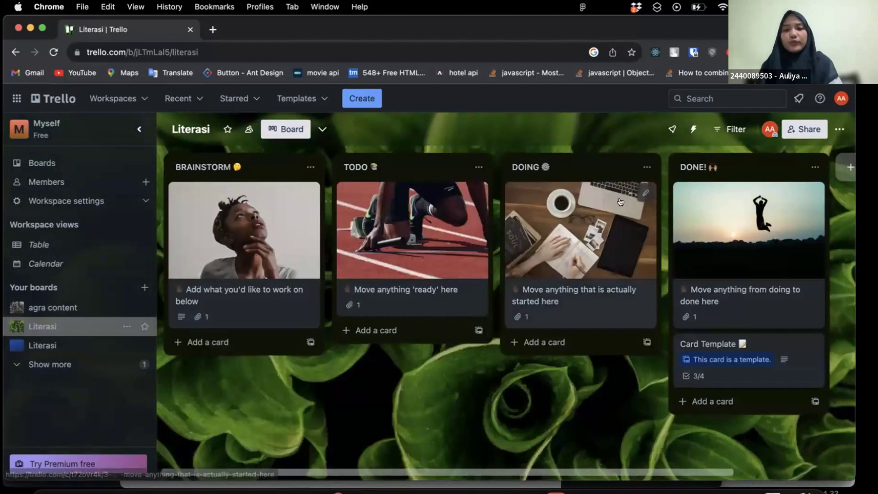
scroll(404, 205, right, 5)
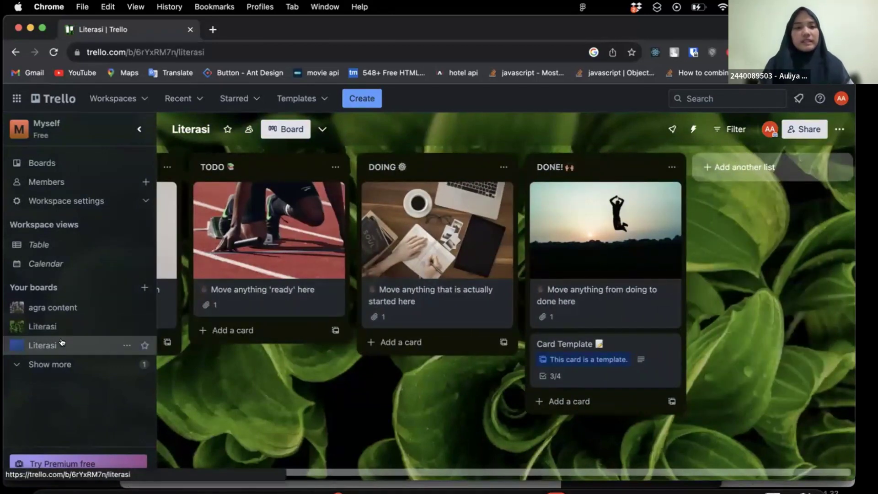
- Rename the Create User list on the blue Literasi board as "Backlog"
click(55, 345)
click(214, 166)
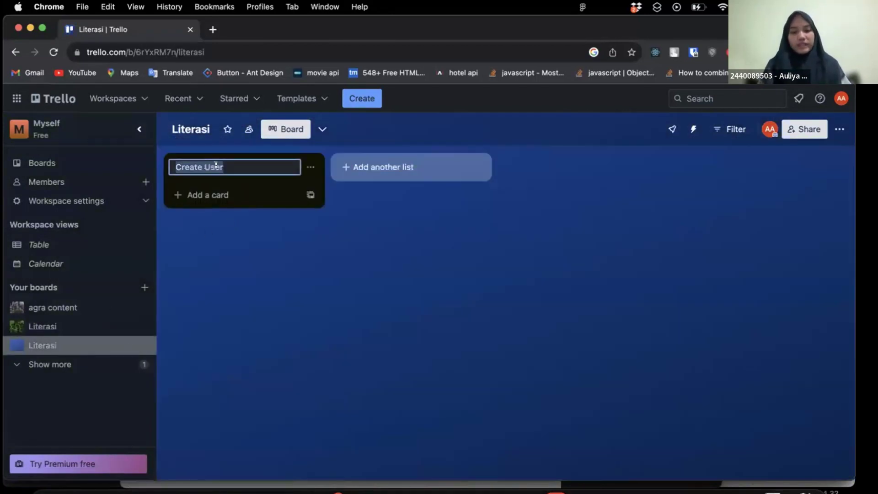
text(Backlog)
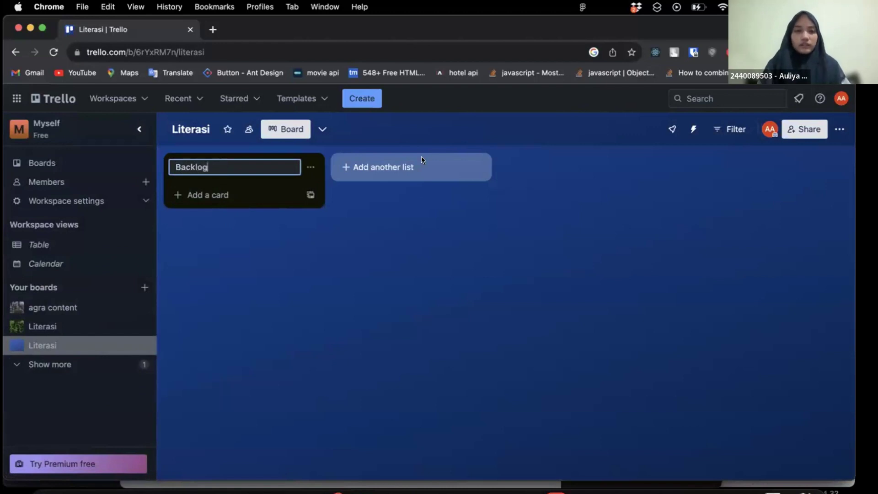
key(Return)
- Add two lists titled "Todo" and "Doing" after the Backlog list
click(400, 170)
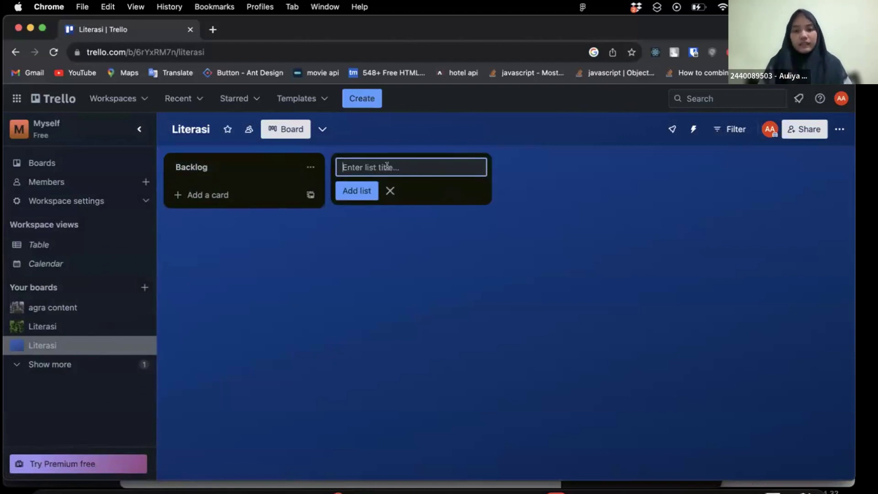
text(Todo)
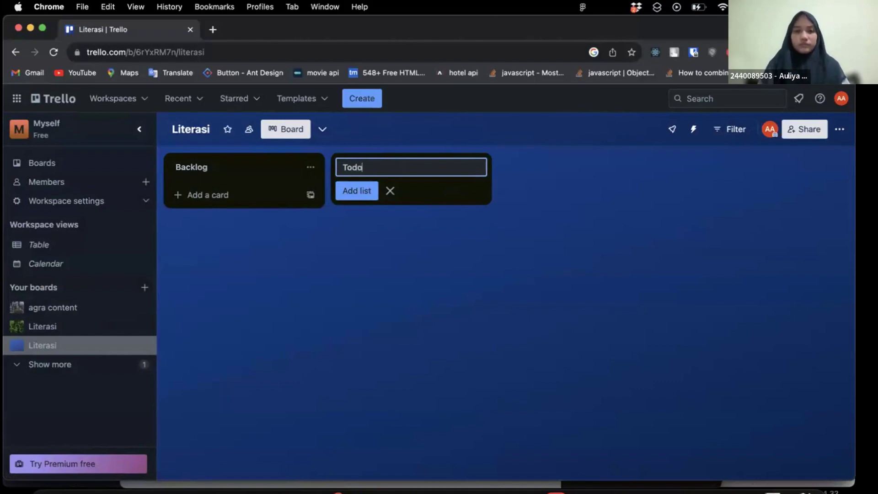
click(364, 190)
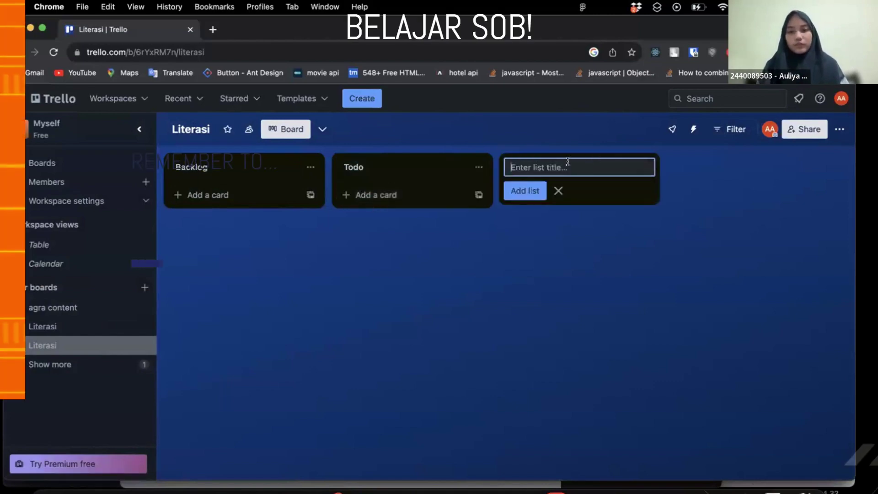
text(Doing)
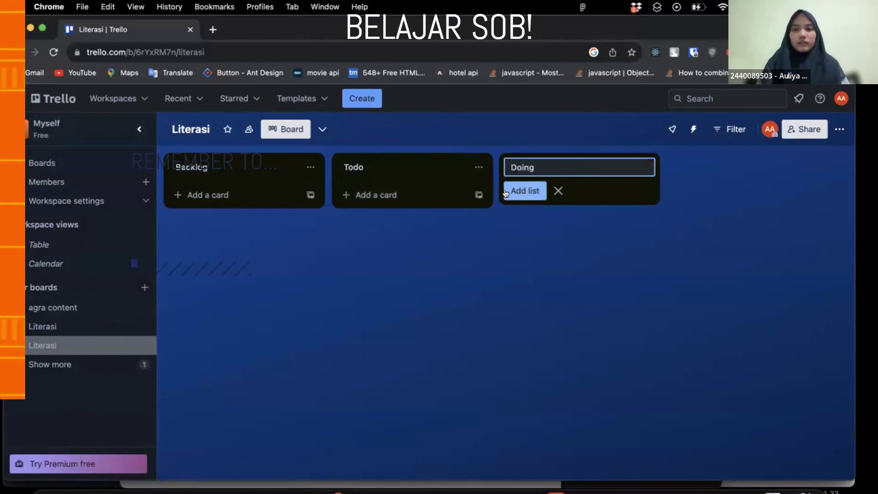
click(525, 191)
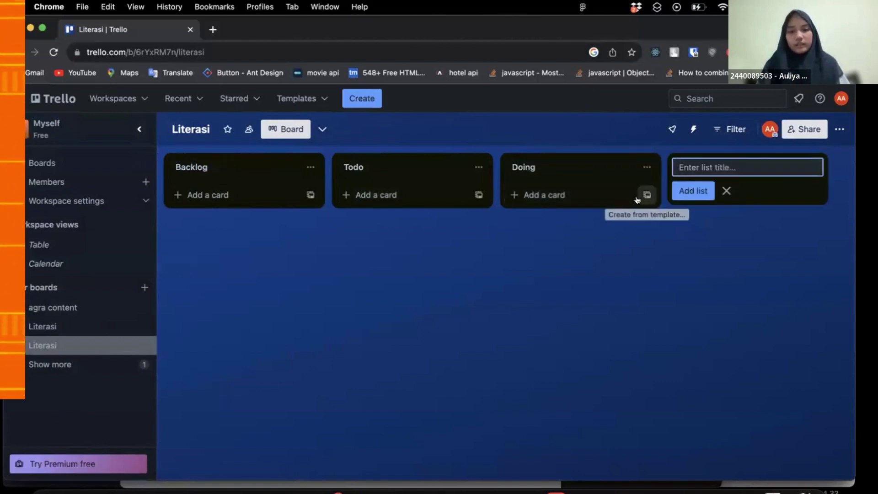
- Add two more lists titled "Review" and "Done" after Doing and end the list entry
text(Review)
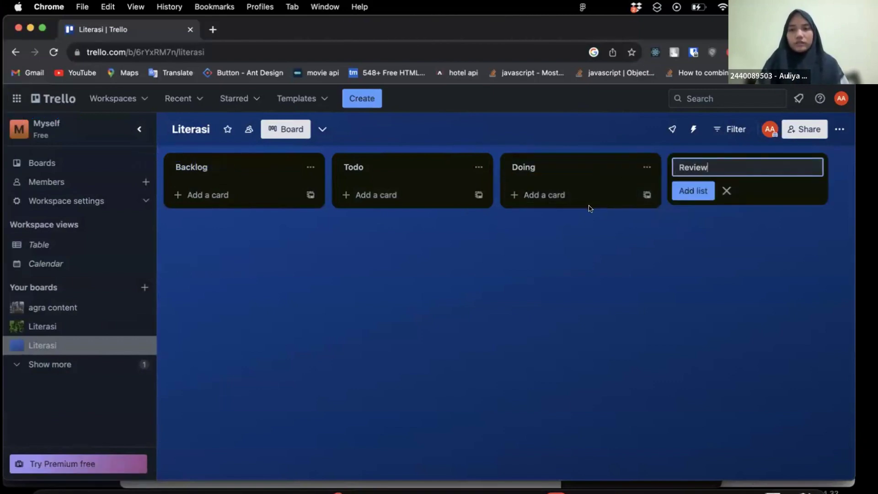
click(621, 250)
click(688, 176)
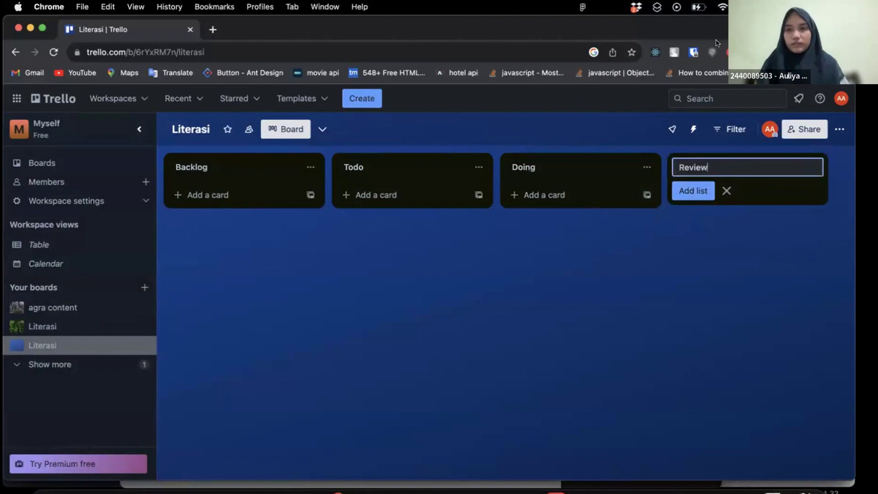
click(695, 188)
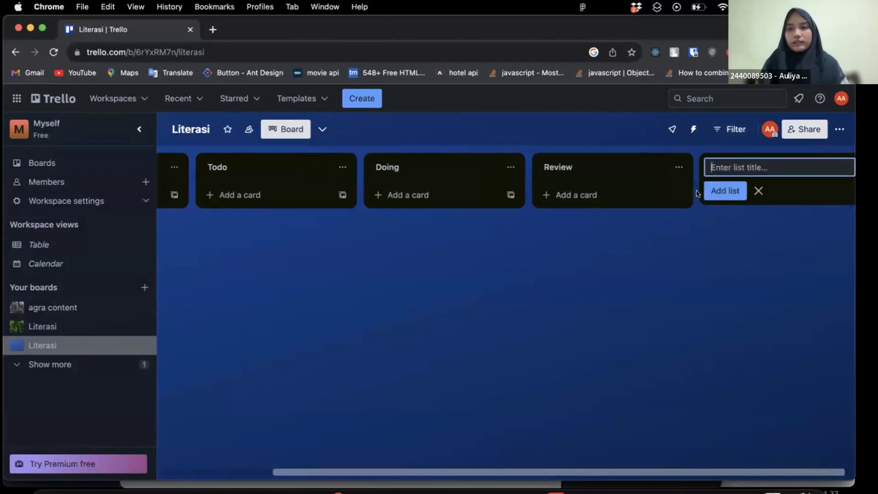
text(Done)
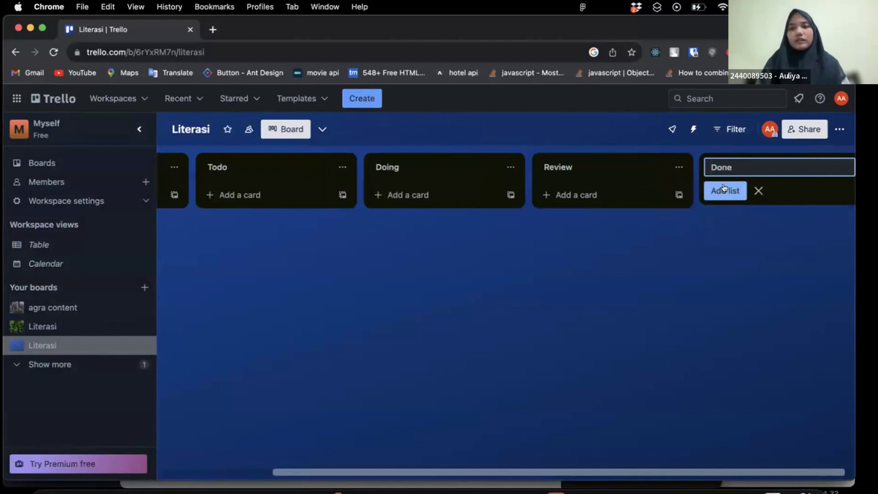
click(741, 197)
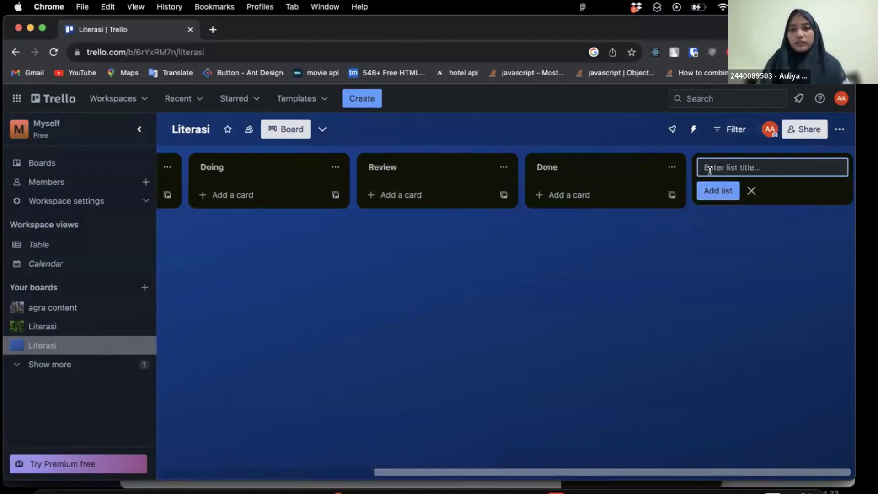
click(750, 191)
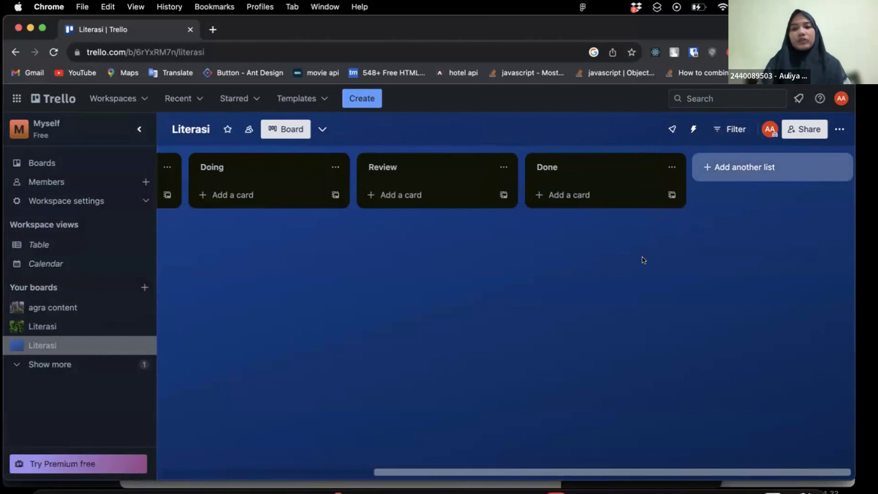
- Add a card titled "Create user" to the Backlog list
drag(512, 473, 265, 471)
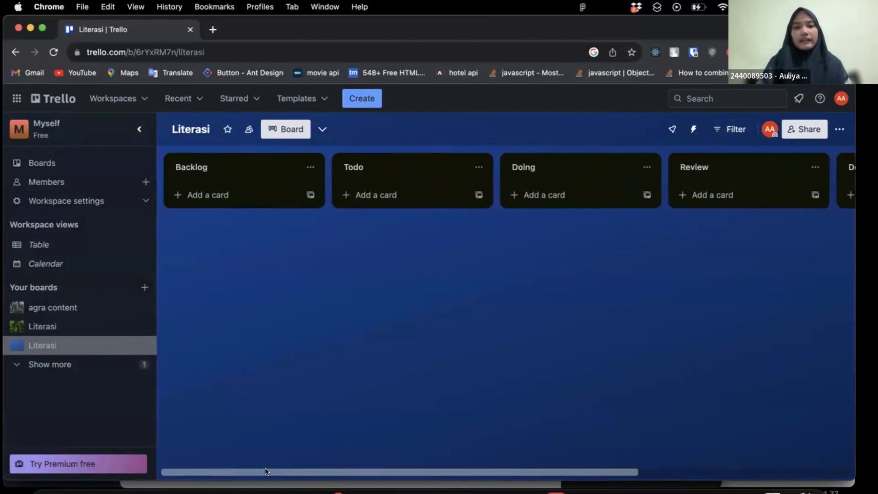
click(192, 195)
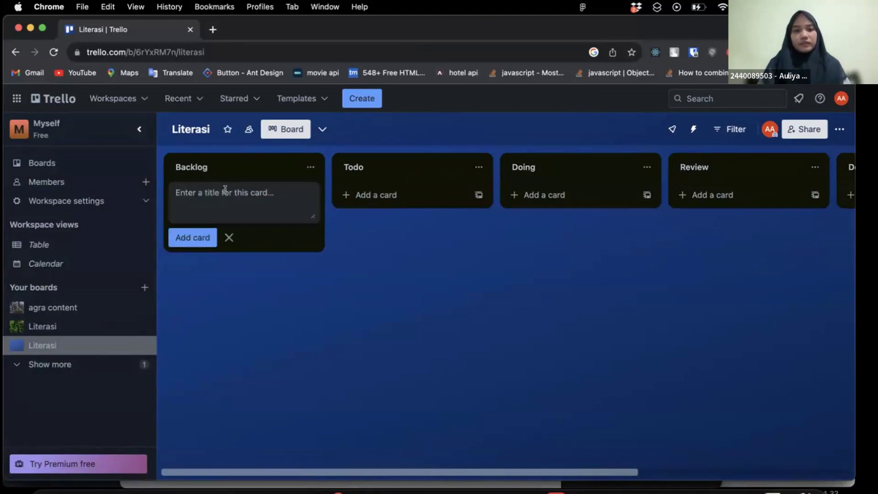
text(C)
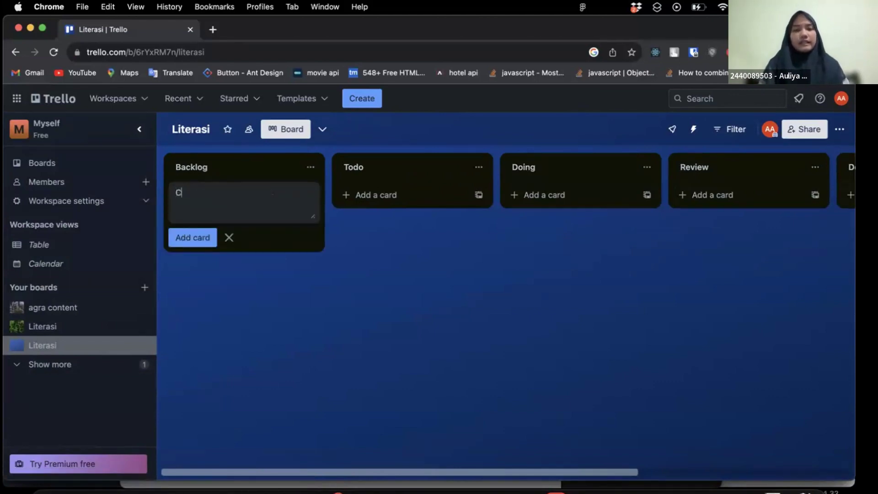
text(reate user)
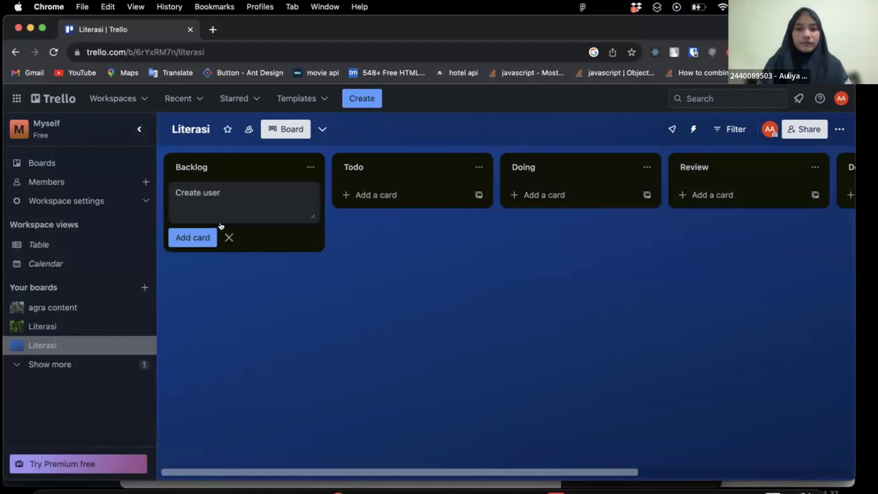
click(196, 236)
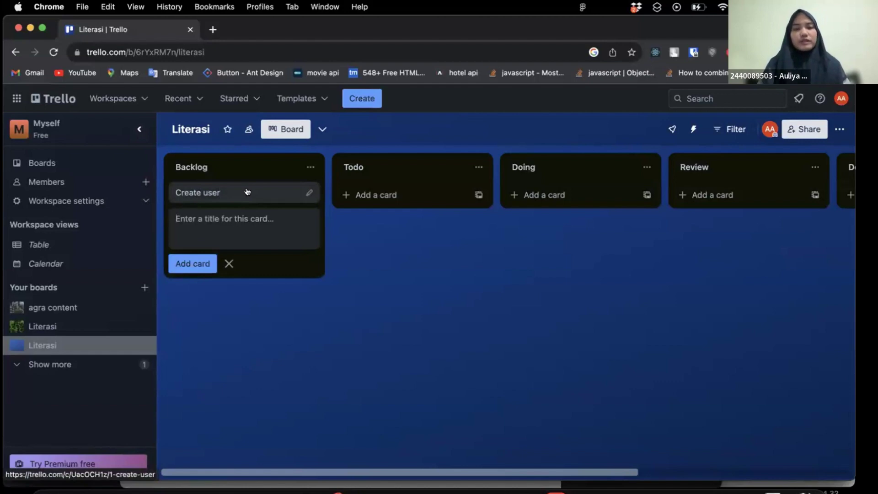
- Glance at the template-based Literasi board, then open the Create user card on the blue board and assign the board member to it
click(68, 326)
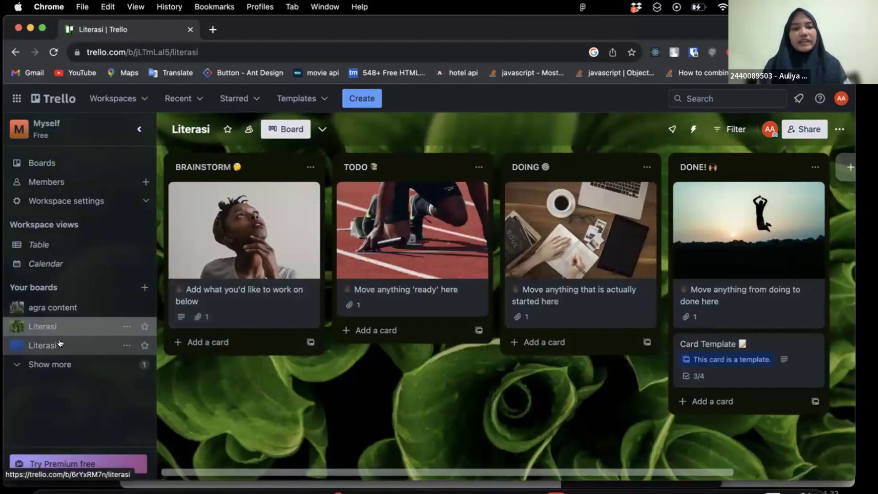
click(42, 346)
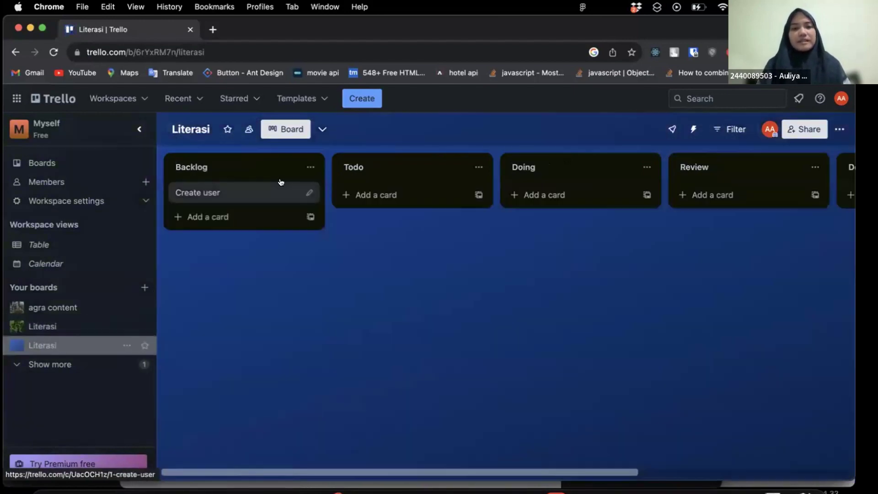
click(223, 193)
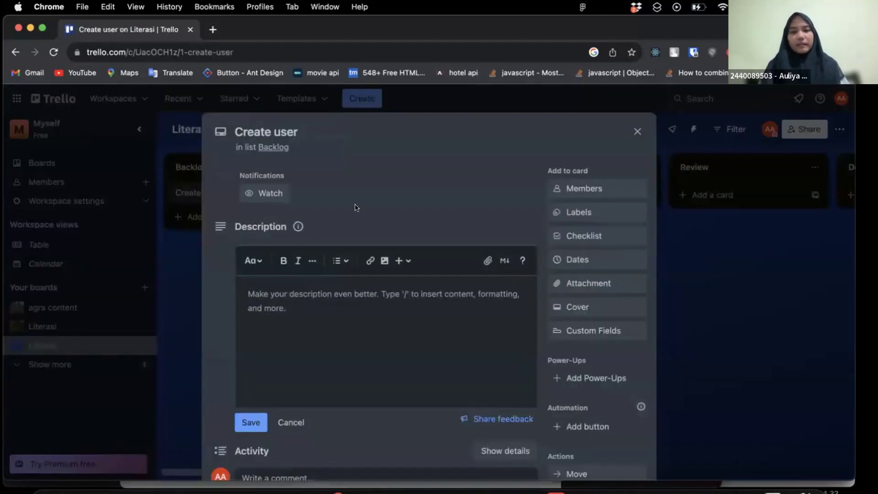
click(598, 190)
click(596, 287)
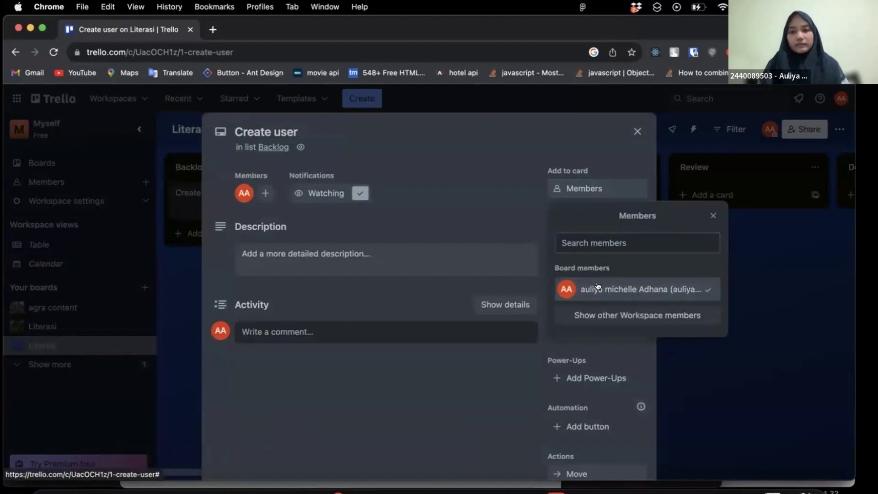
click(716, 217)
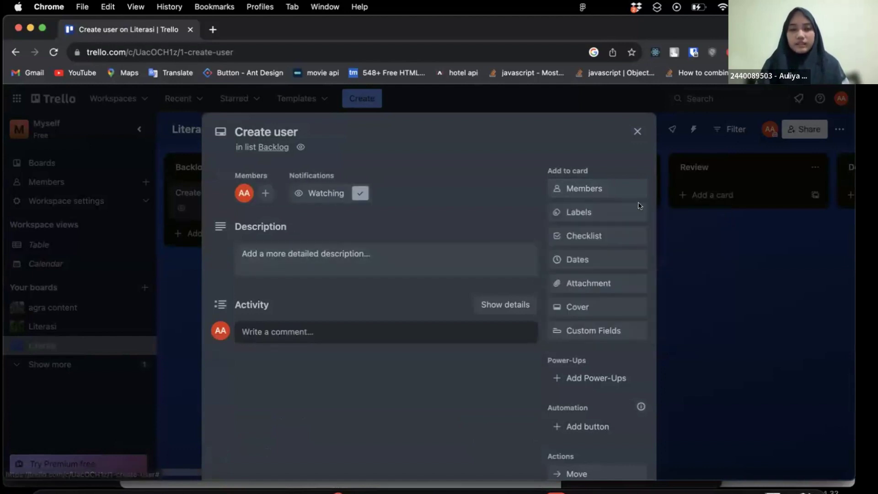
- Apply the purple label to the Create user card
click(578, 212)
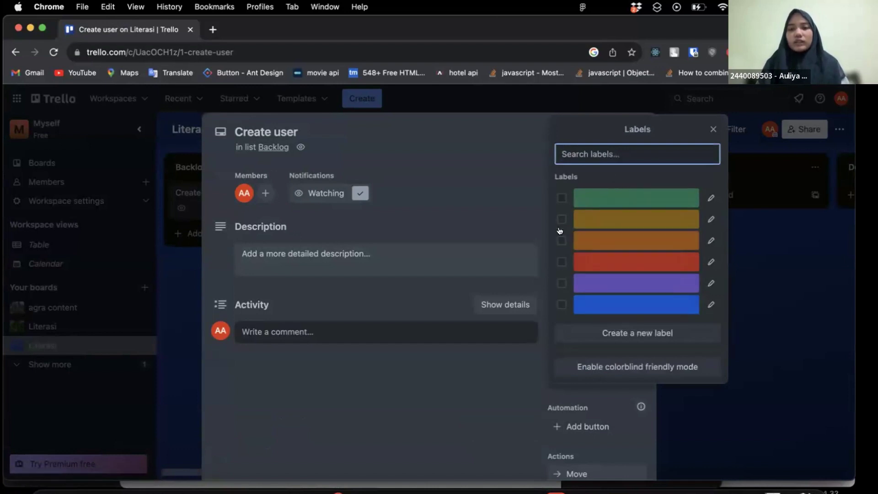
click(560, 281)
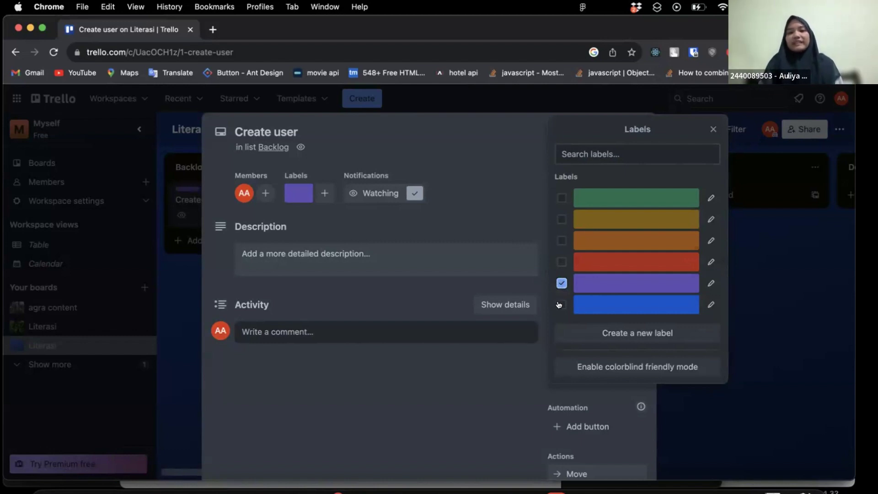
key(Escape)
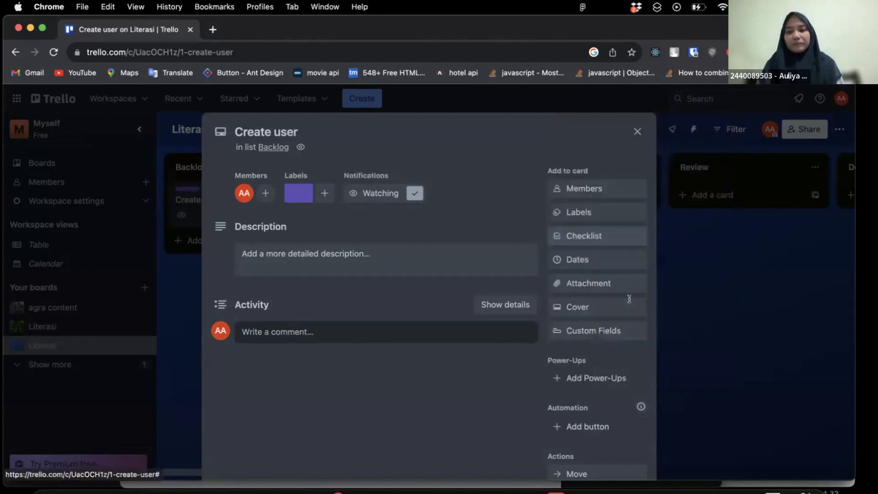
- Add a checklist titled "Create UI" to the Create user card
click(583, 236)
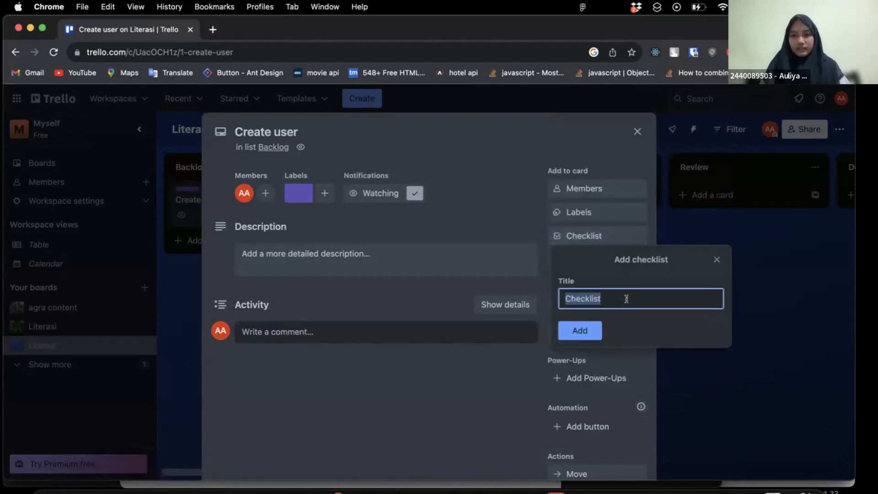
text(Create UI)
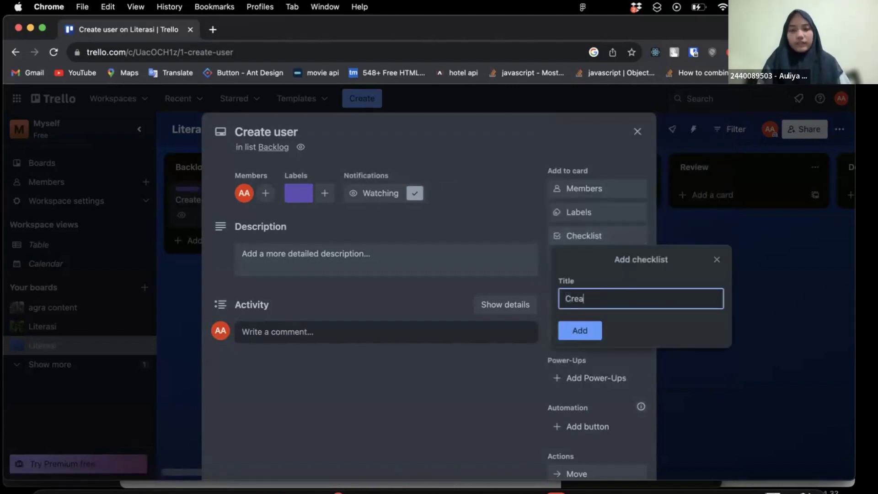
click(599, 329)
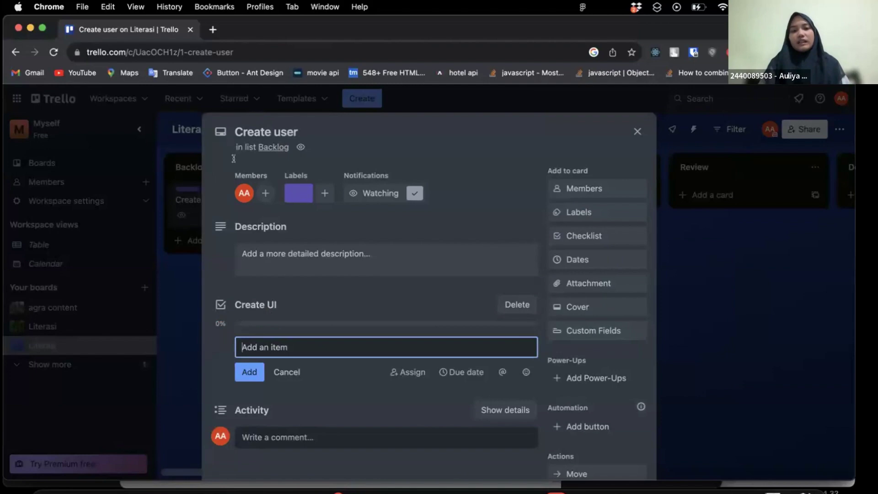
- Set the card's start date to 09/05/2023 and due date to 09/20/2023, keep the 1 Day before reminder, and save the dates
click(577, 259)
scroll(621, 370, down, 2)
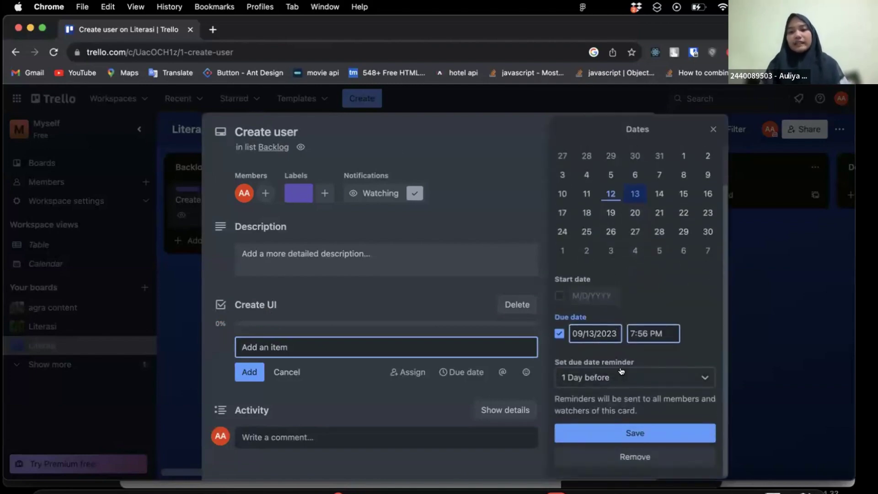
click(558, 296)
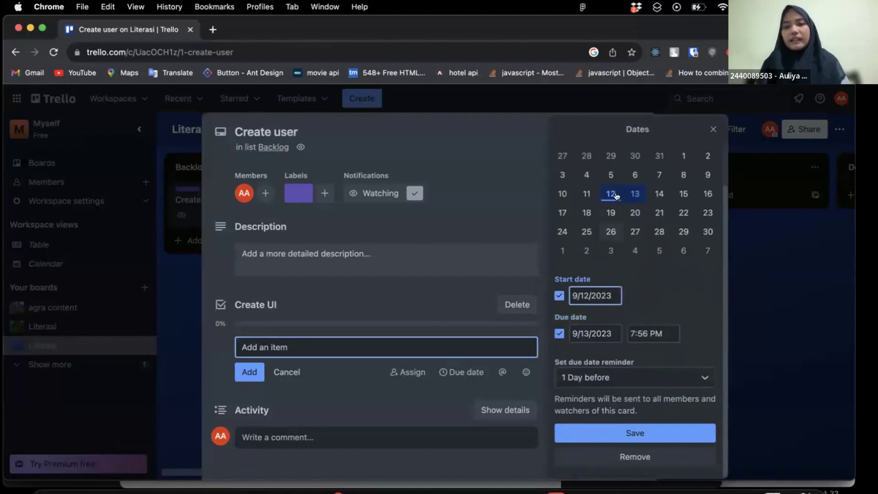
click(610, 172)
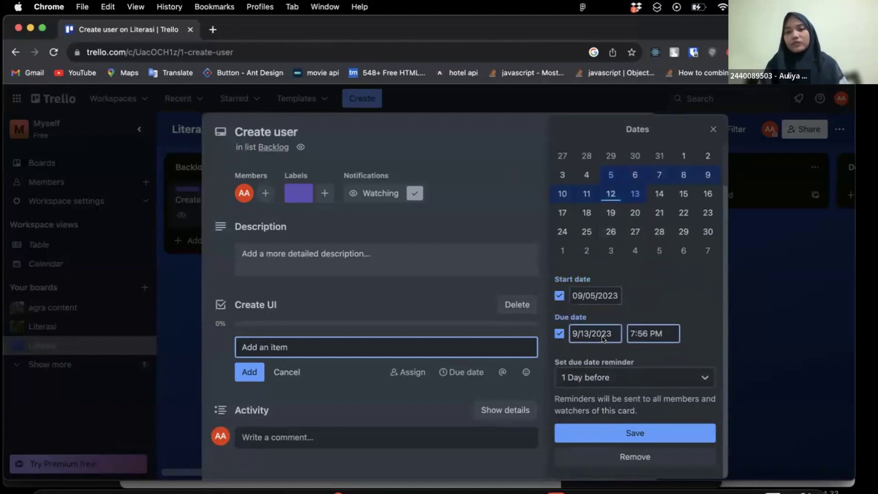
click(635, 213)
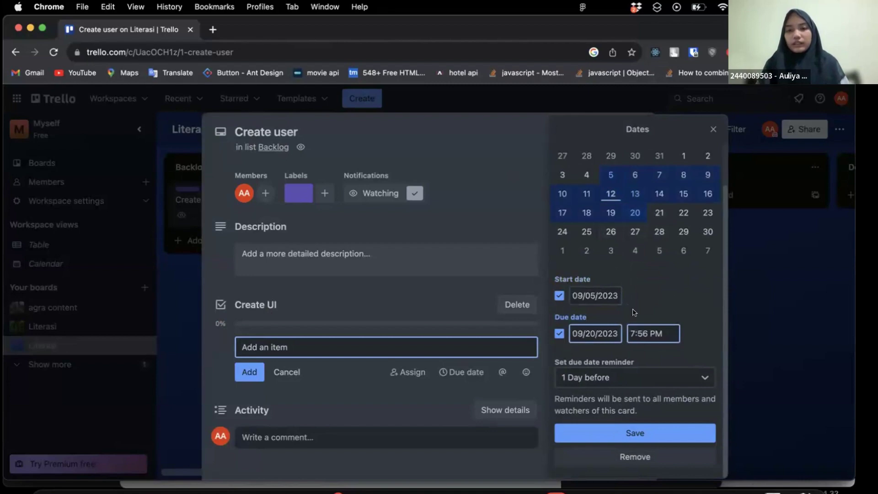
click(596, 373)
click(597, 374)
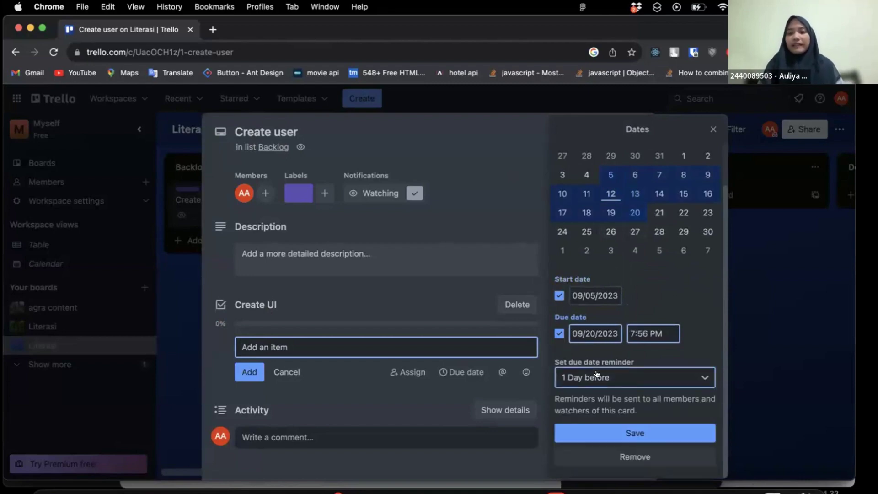
click(620, 434)
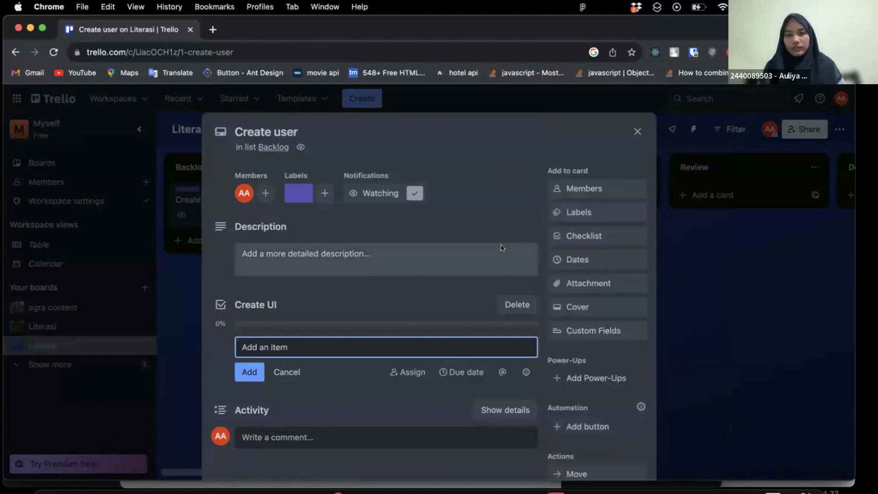
- Check the attachment options of the Create user card, then give the card a green cover
click(589, 286)
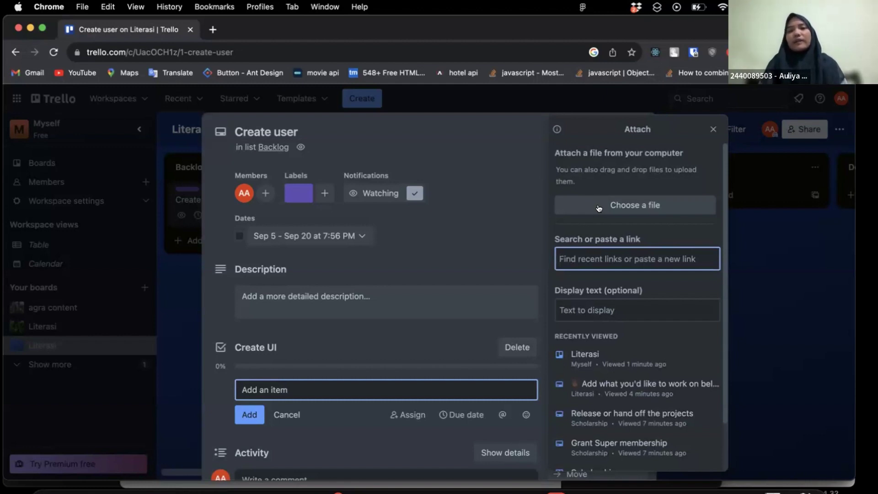
click(499, 156)
scroll(579, 286, down, 2)
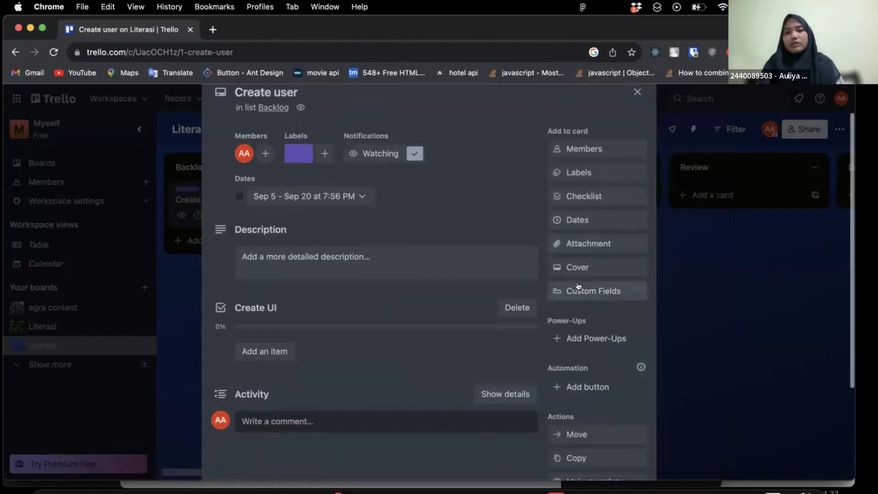
click(577, 270)
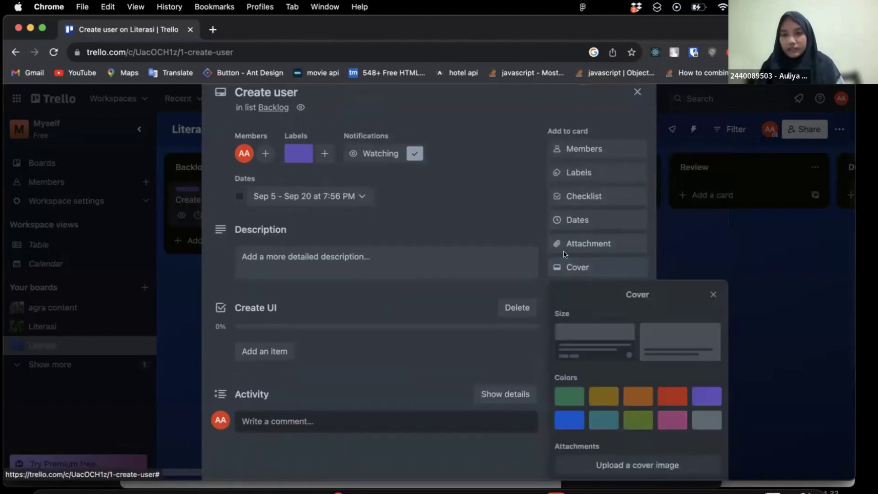
scroll(478, 226, up, 2)
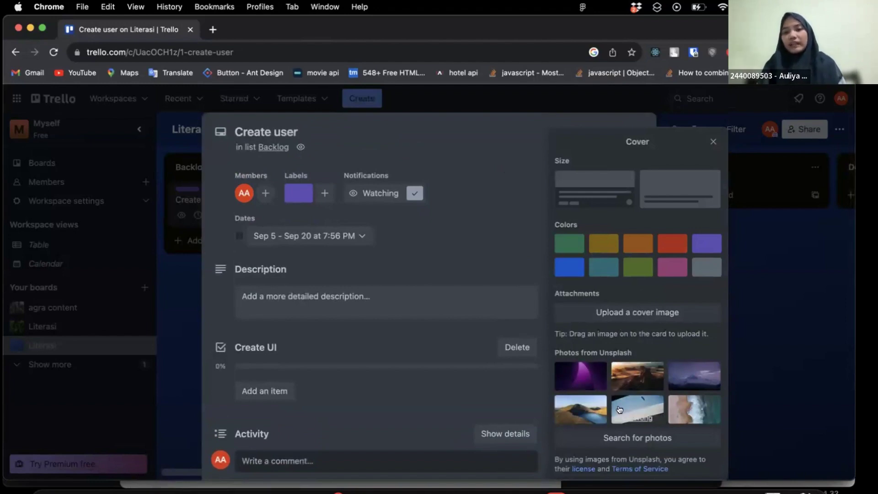
click(558, 241)
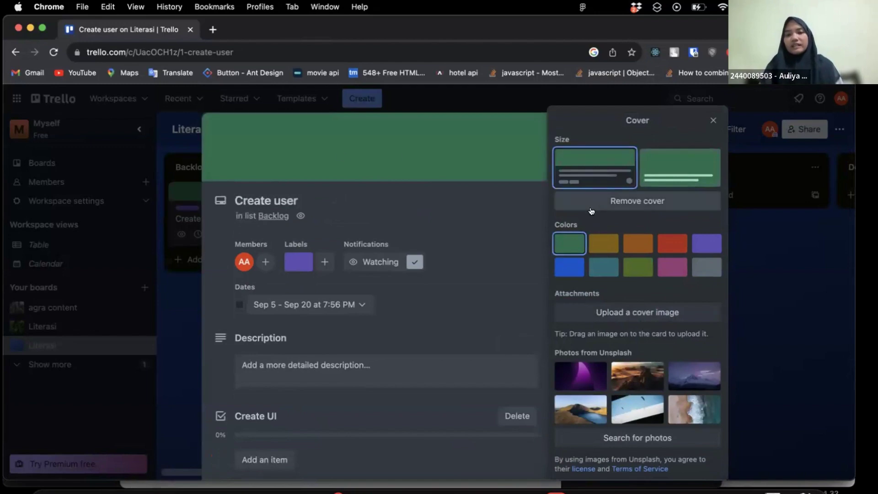
click(482, 195)
click(615, 218)
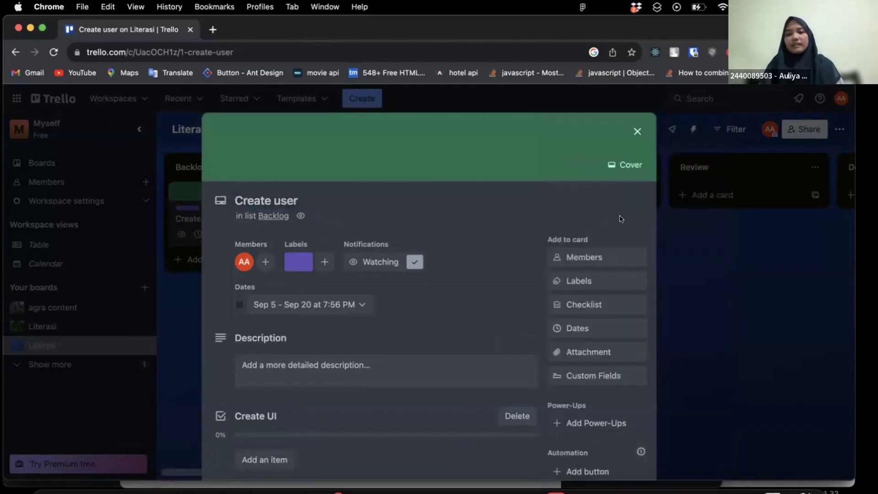
- Look through the Create user card's details and available actions, then close the card
scroll(582, 329, down, 3)
scroll(573, 328, down, 5)
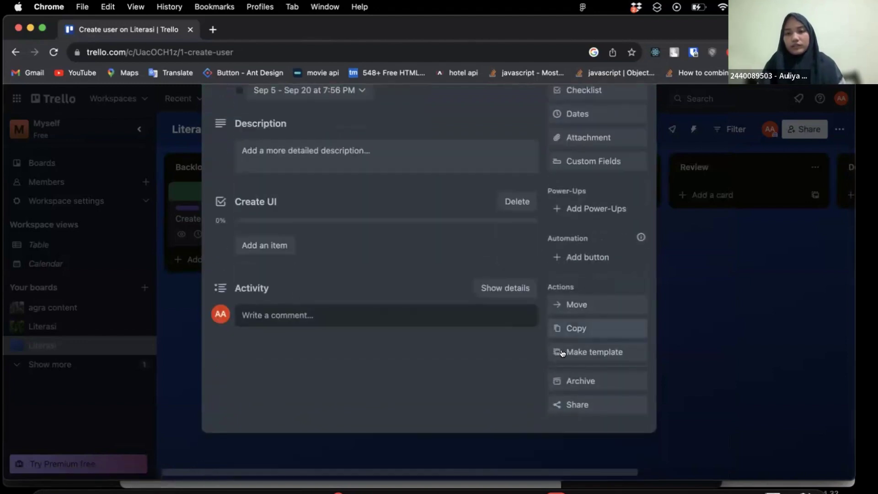
scroll(494, 347, up, 2)
scroll(493, 347, up, 3)
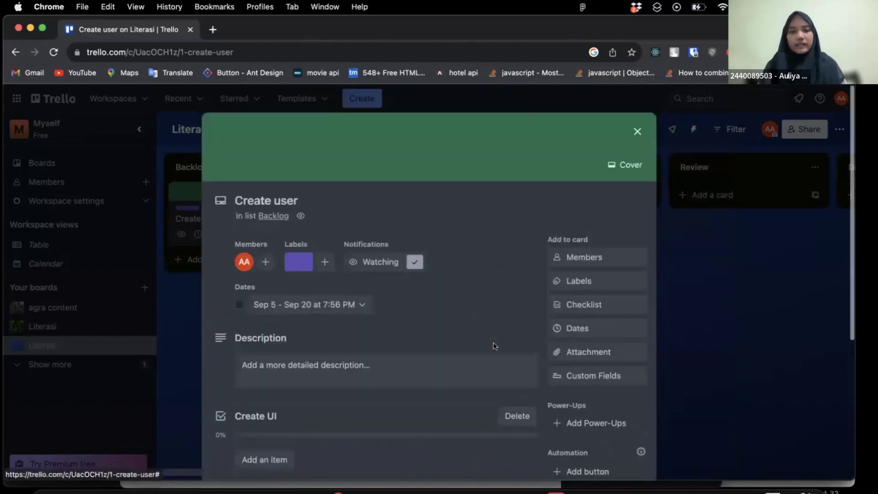
scroll(356, 358, down, 2)
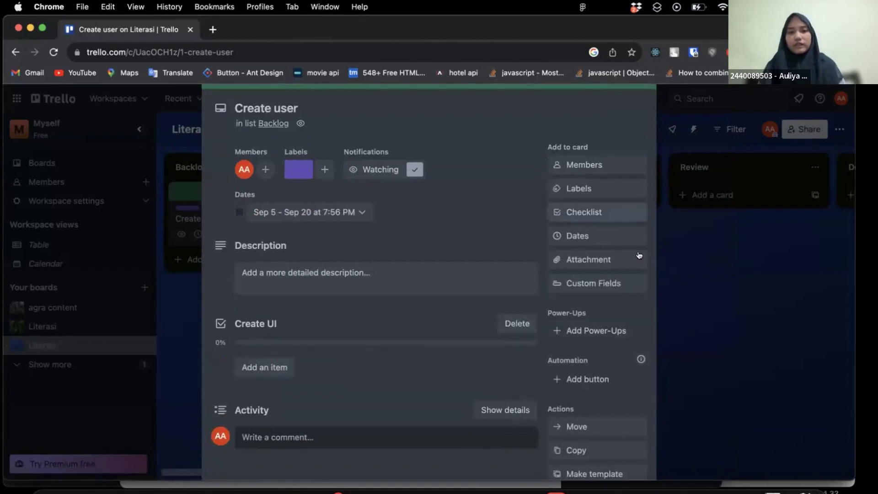
scroll(639, 229, up, 3)
click(635, 128)
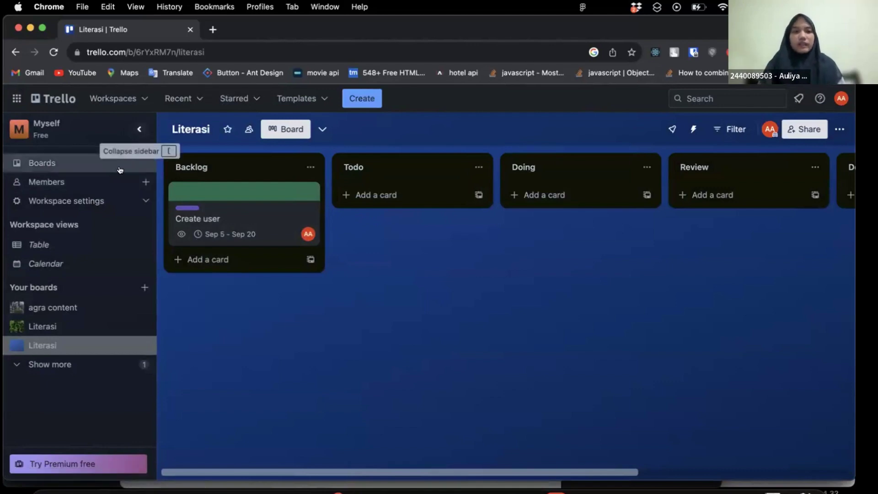
- Create an invitation link for the Myself workspace
click(145, 183)
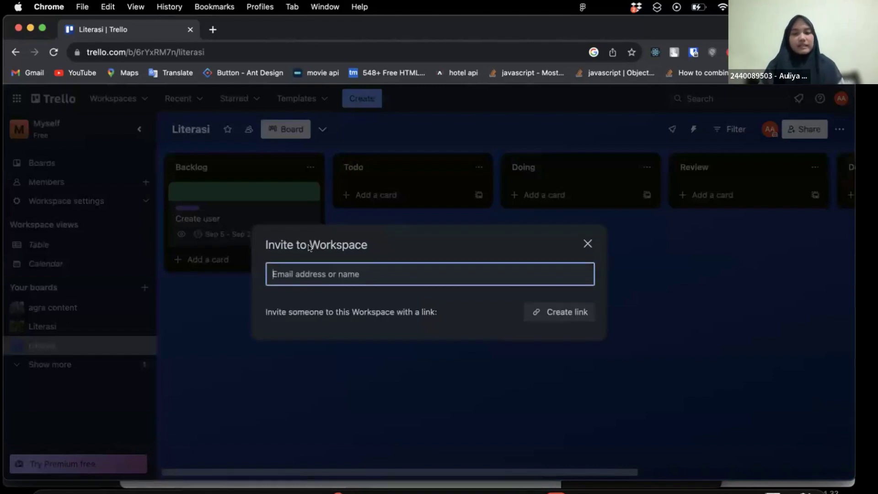
click(572, 317)
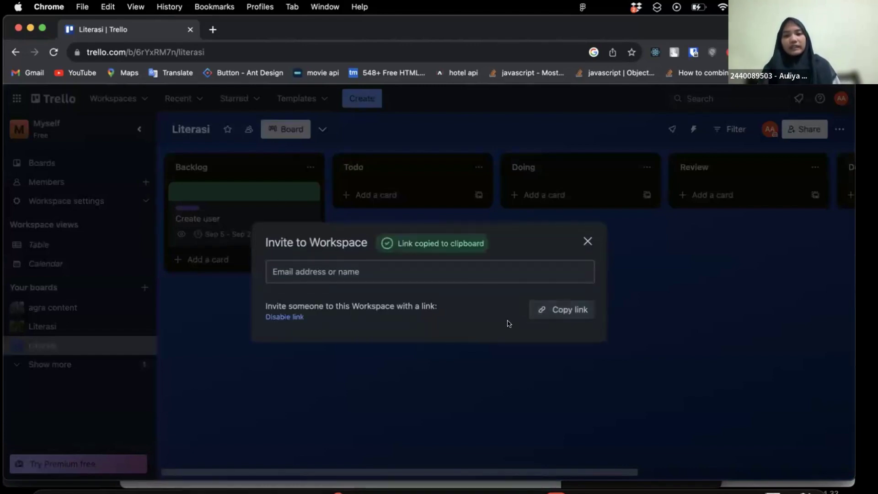
- Search for people by name to invite to the workspace, then close the invitation
click(356, 271)
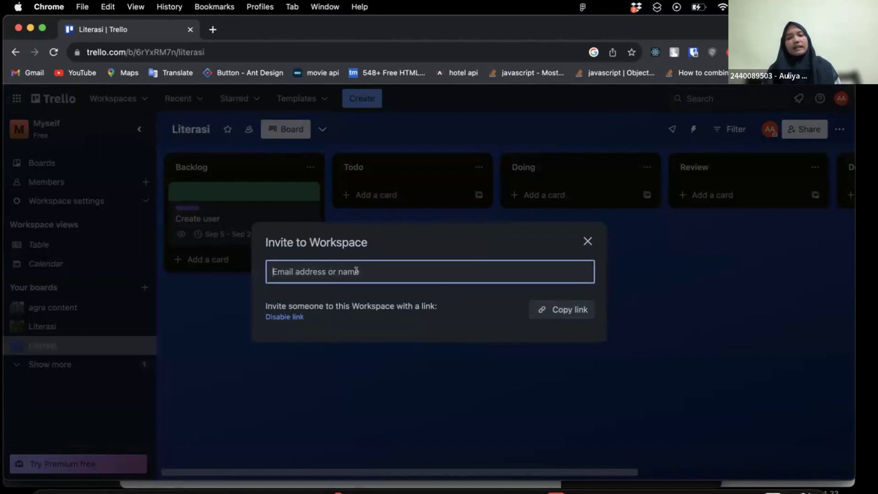
text(ni)
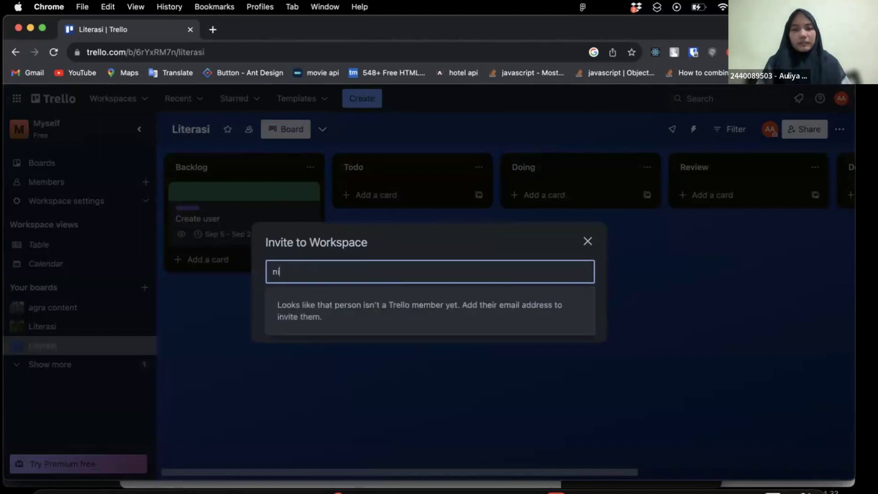
text(ci)
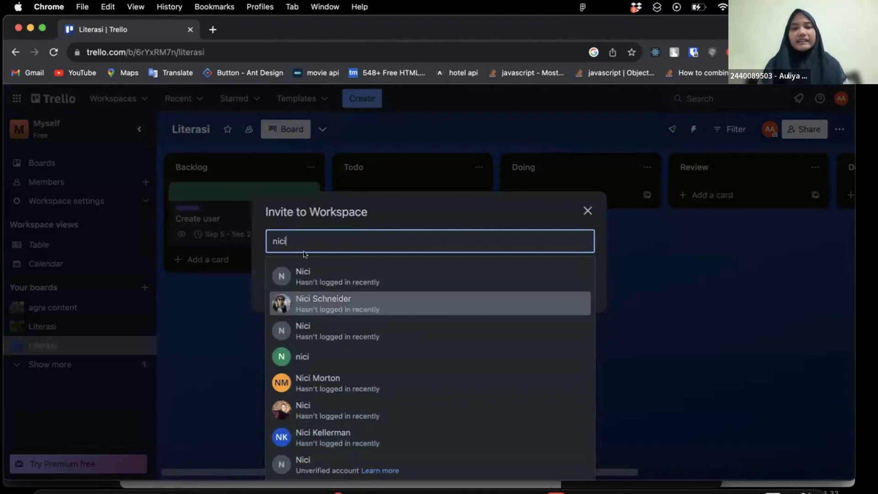
key(super+a)
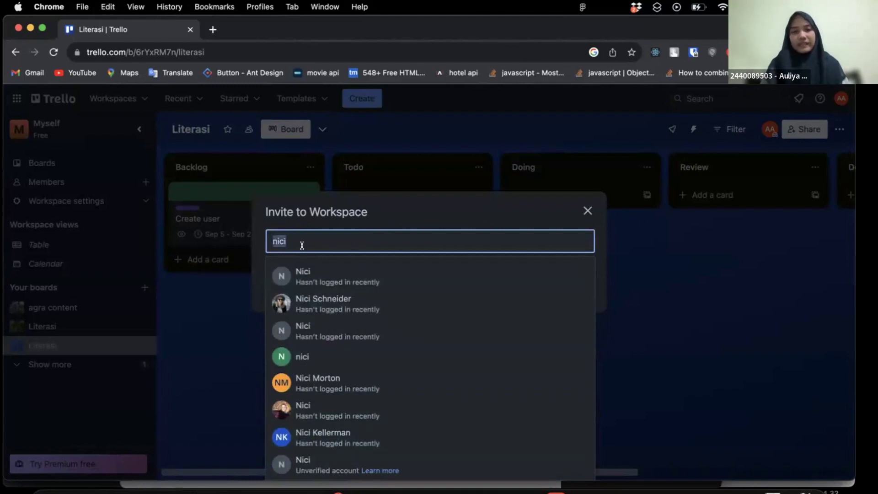
key(BackSpace)
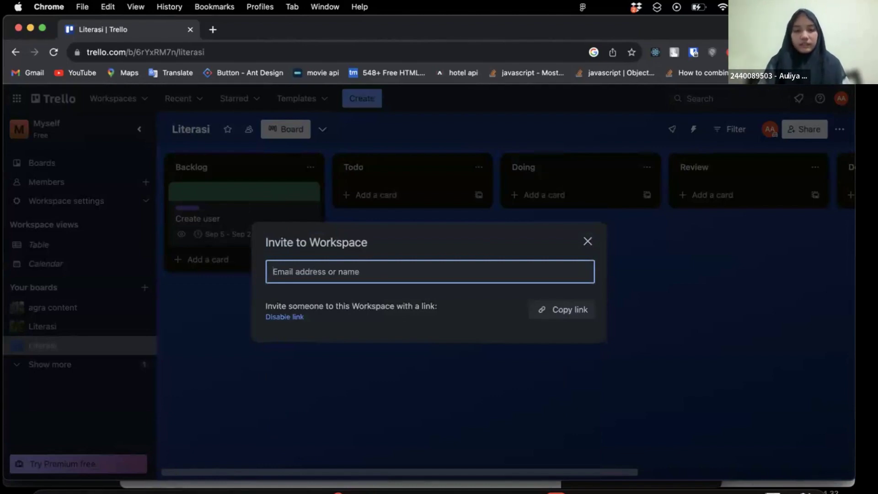
text(auliya)
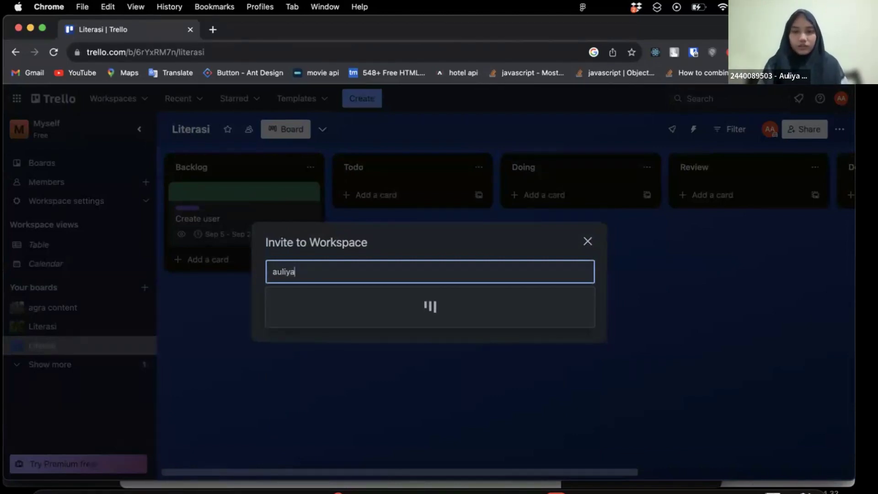
key(super+a)
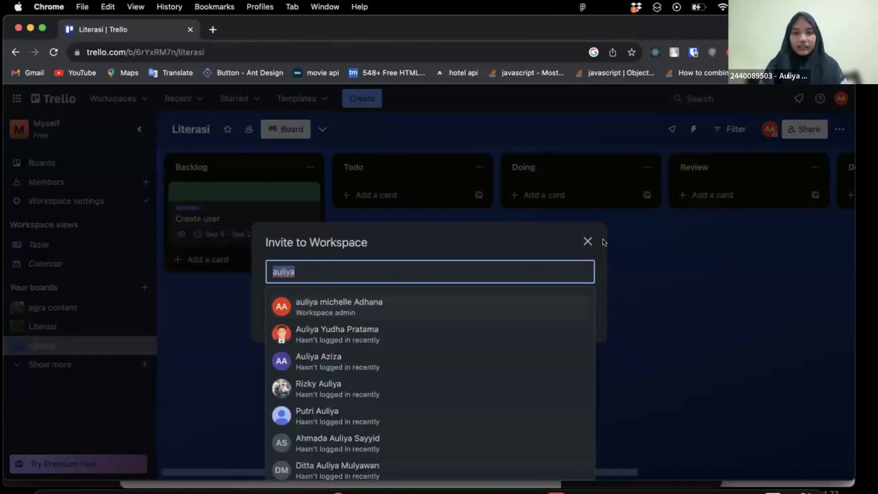
click(587, 241)
- View the workspace settings options, close them, and look across the board's lists
click(92, 204)
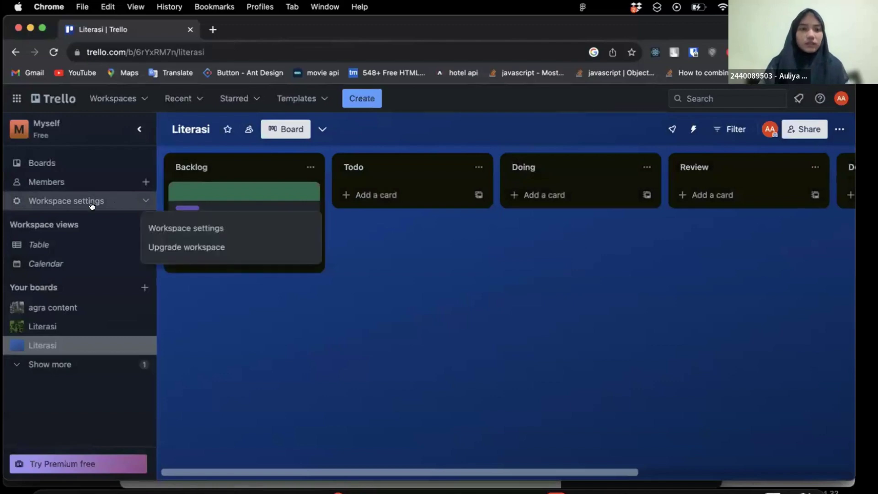
click(216, 327)
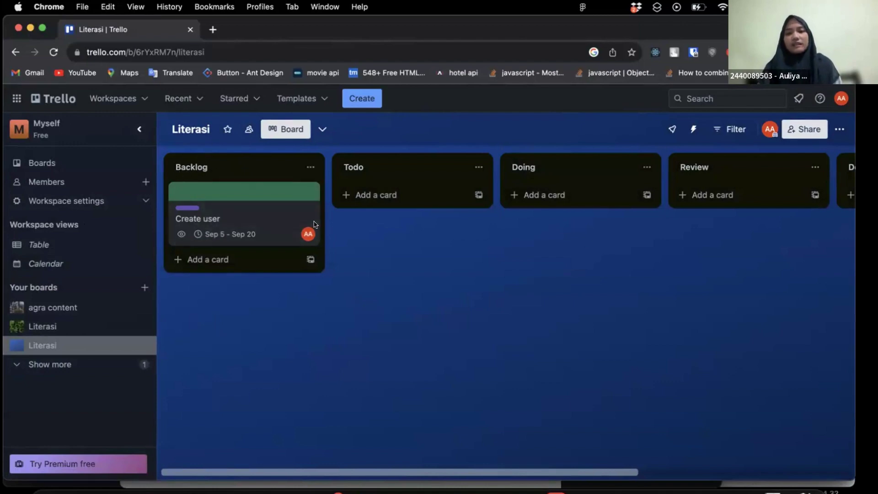
scroll(315, 225, right, 1)
scroll(318, 232, left, 1)
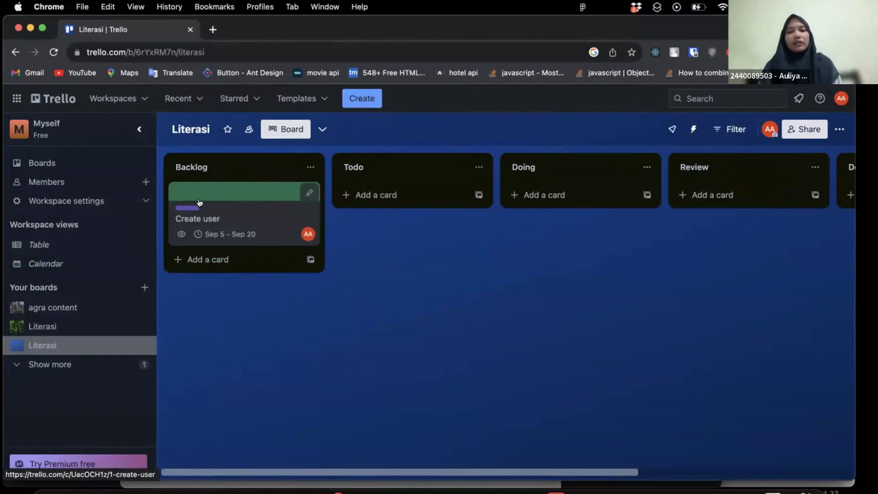
- Move the Create user card from Backlog to Todo and on to Doing
drag(199, 203, 393, 201)
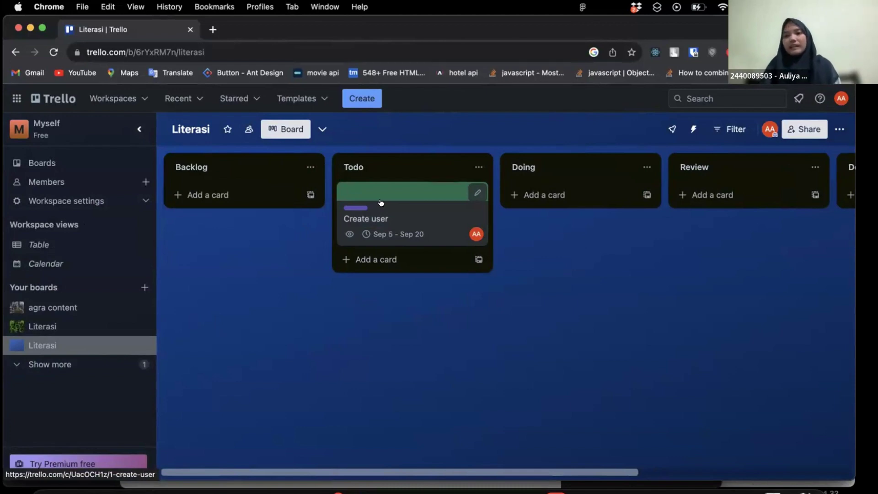
drag(384, 198, 486, 170)
drag(393, 211, 394, 211)
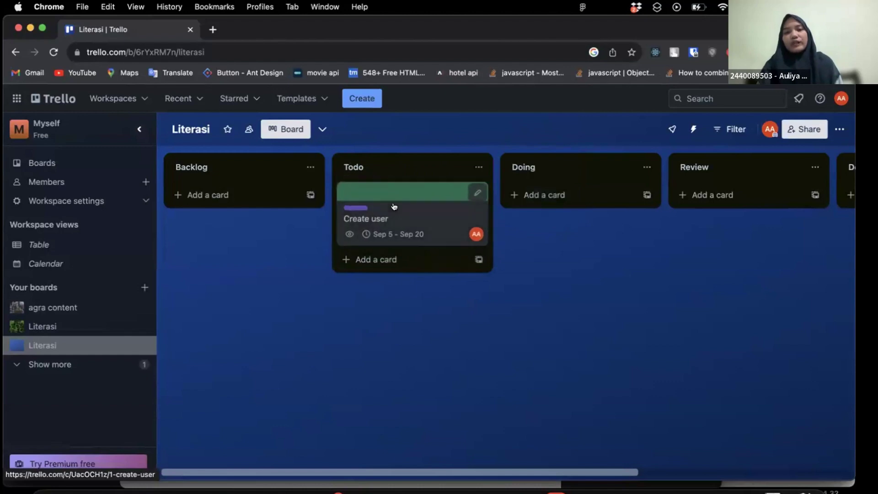
drag(459, 189, 635, 206)
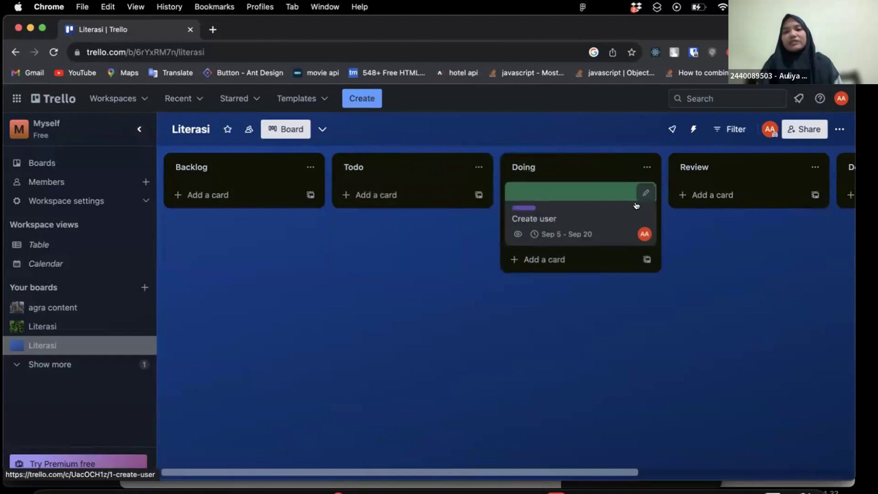
- Open the Create user card from the Doing list, review its details and actions, and close it
click(597, 205)
scroll(480, 331, down, 3)
scroll(480, 332, up, 3)
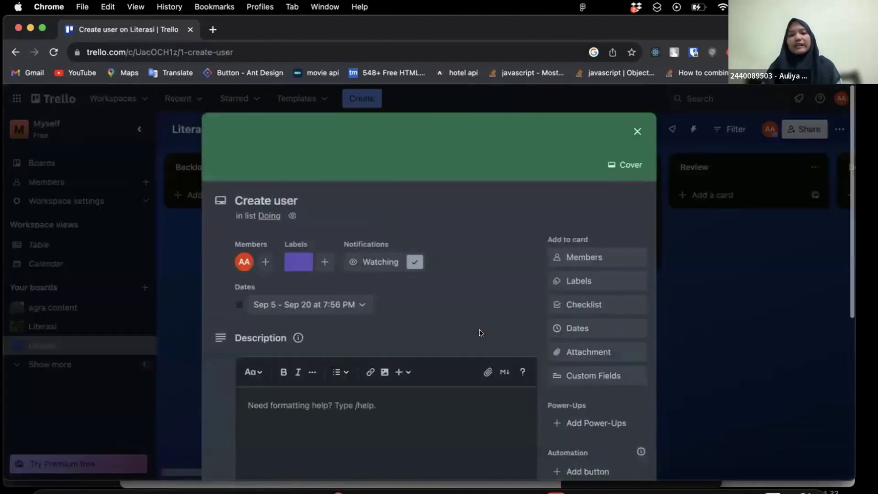
scroll(480, 332, down, 3)
scroll(480, 332, up, 3)
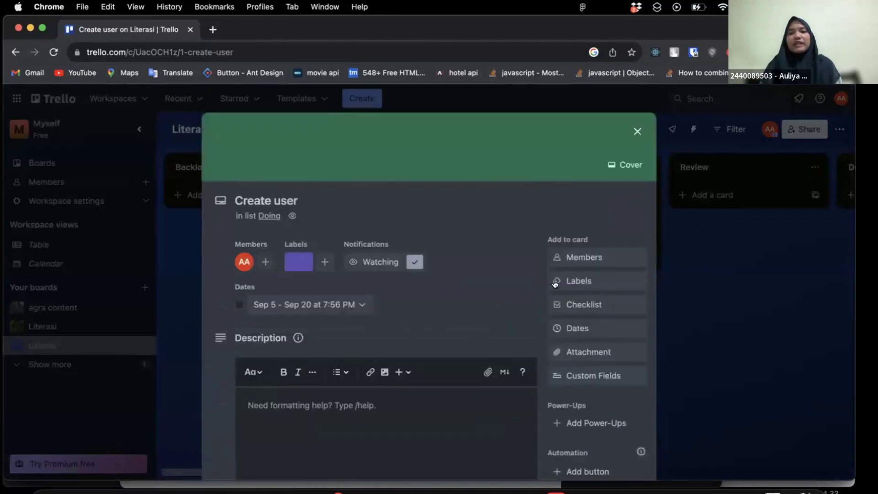
scroll(555, 284, down, 3)
scroll(571, 302, up, 3)
scroll(589, 321, down, 2)
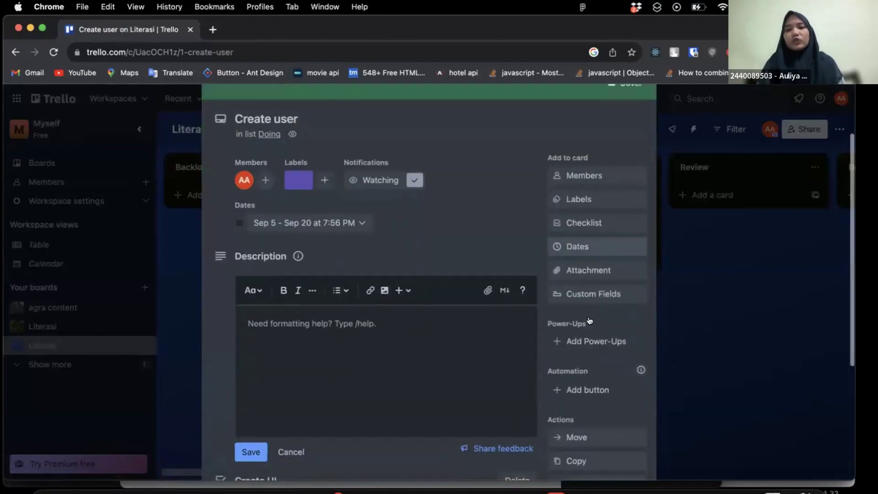
scroll(579, 316, down, 3)
scroll(588, 303, up, 5)
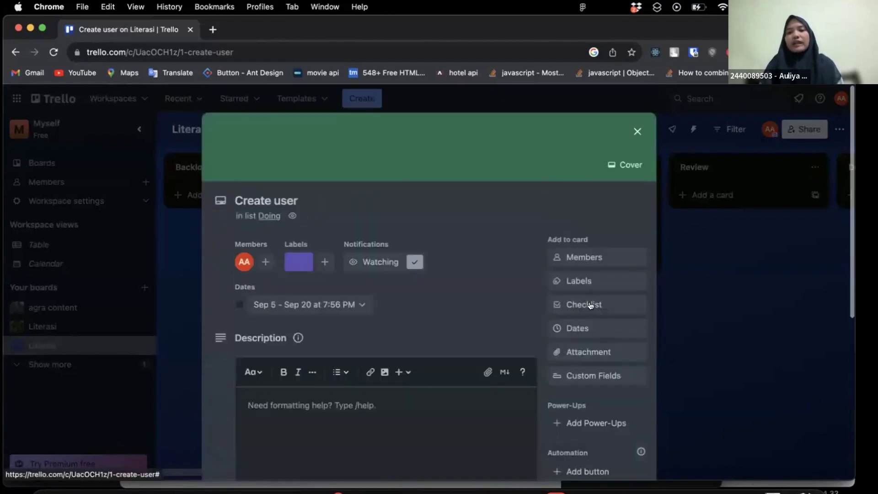
click(638, 133)
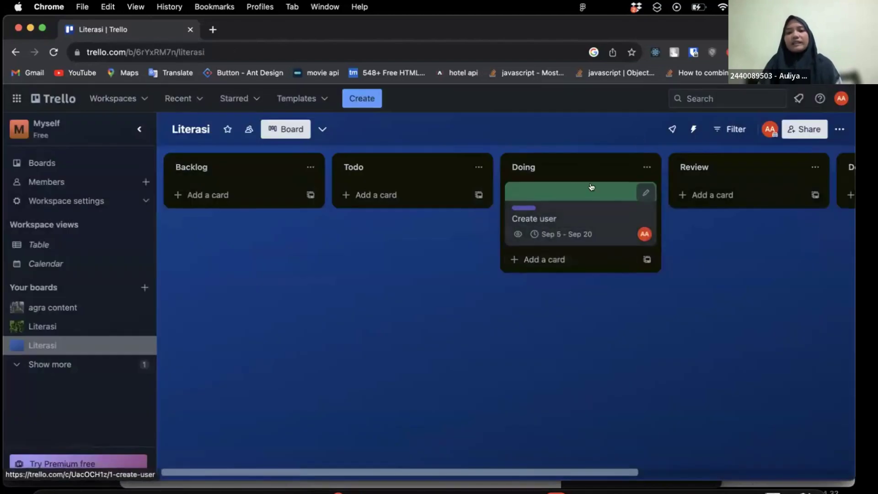
- Open the Create user card from the Doing list and review its description, checklist and card actions
scroll(589, 208, right, 3)
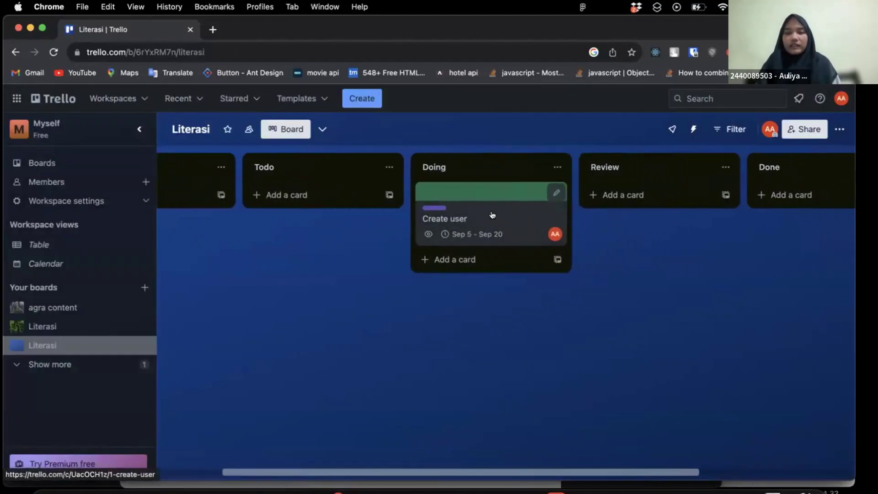
drag(489, 215, 503, 198)
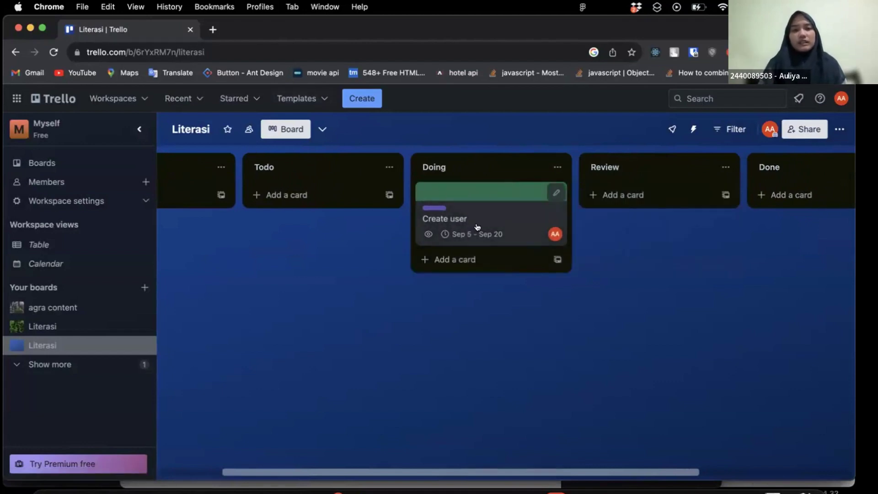
click(498, 208)
scroll(476, 293, down, 5)
scroll(467, 309, up, 5)
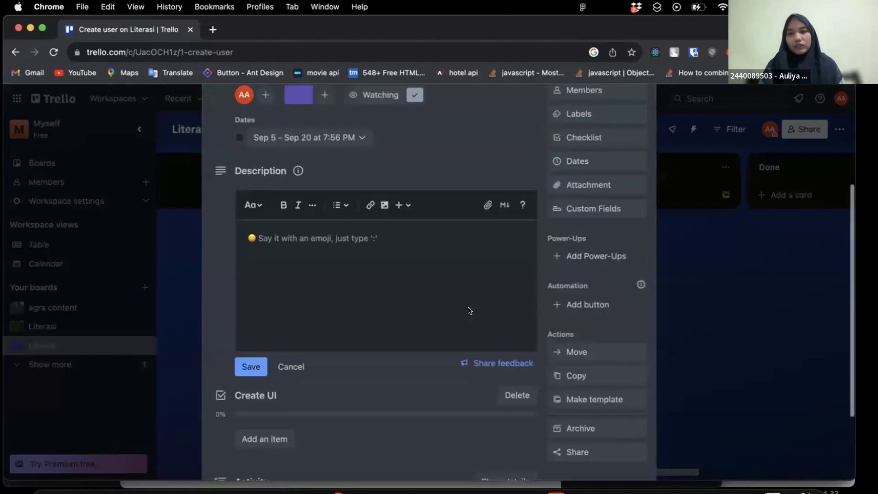
scroll(469, 307, down, 1)
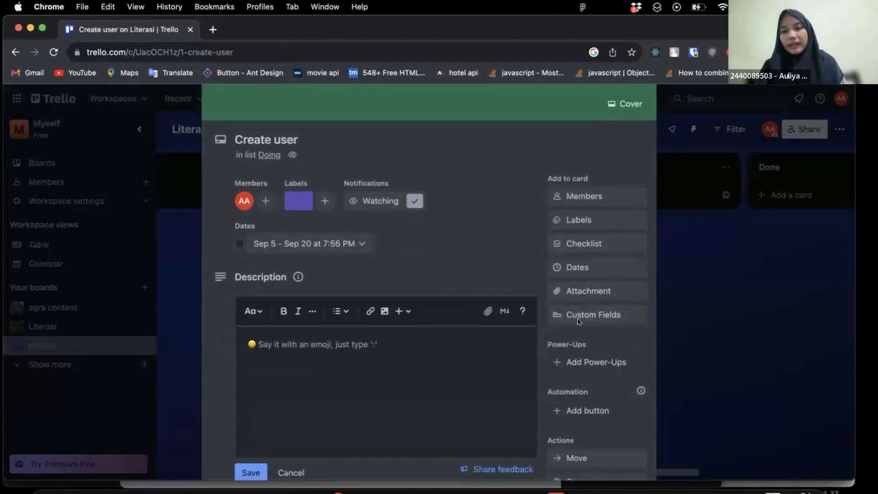
scroll(421, 349, down, 3)
click(286, 181)
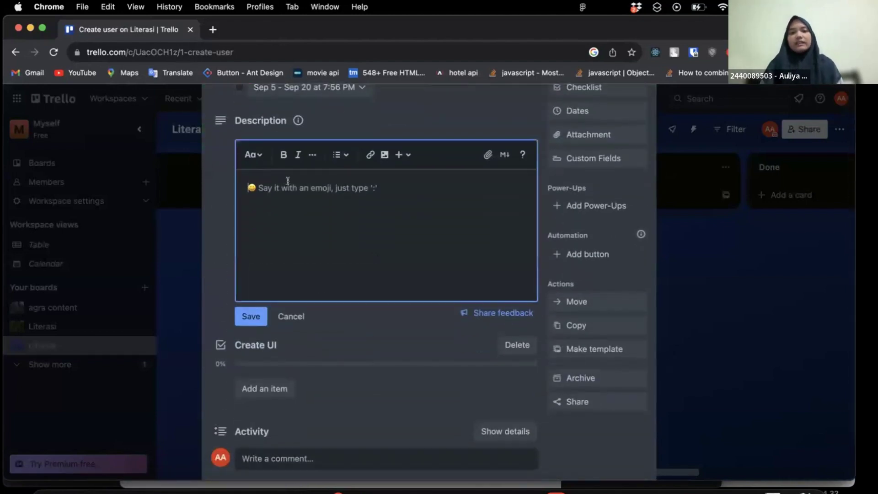
scroll(286, 218, down, 1)
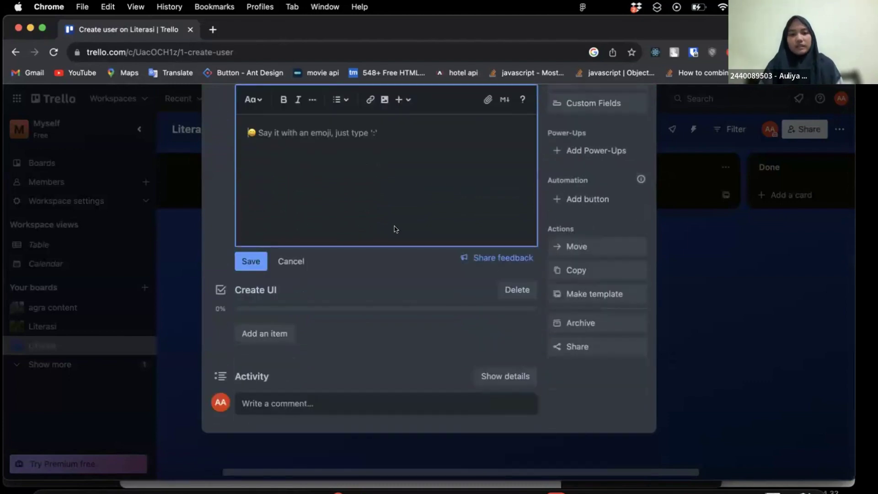
- Start a Create UI checklist item, view its assign, due date and mention options, and dismiss it without adding anything
click(278, 338)
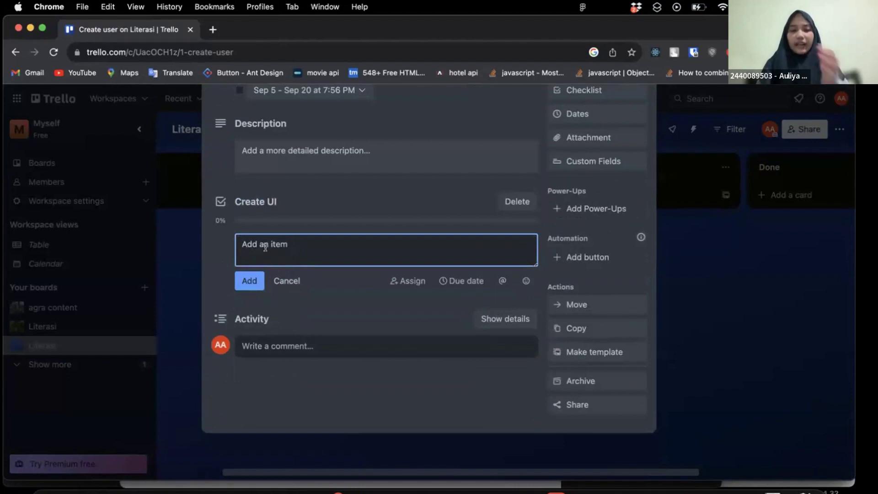
click(417, 280)
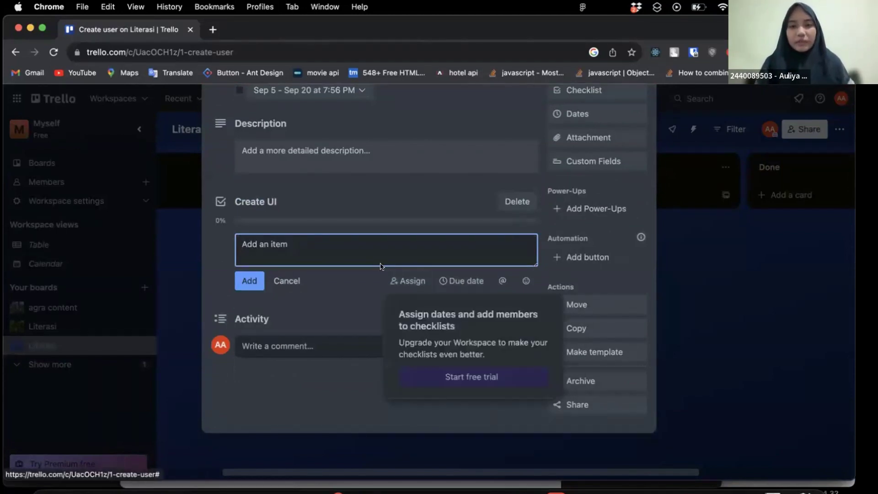
click(439, 283)
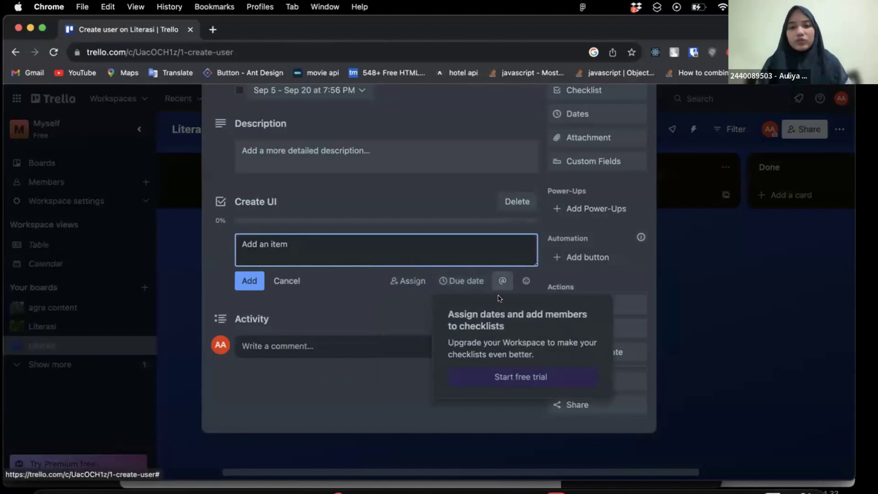
click(502, 281)
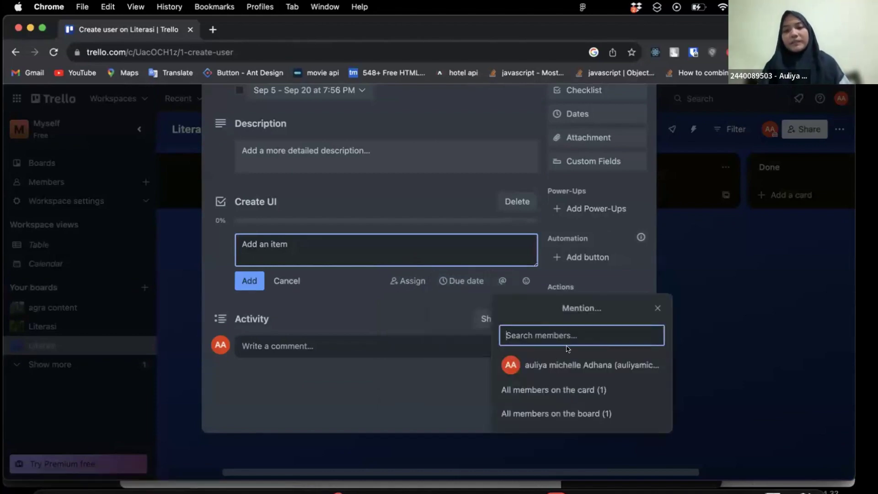
click(725, 243)
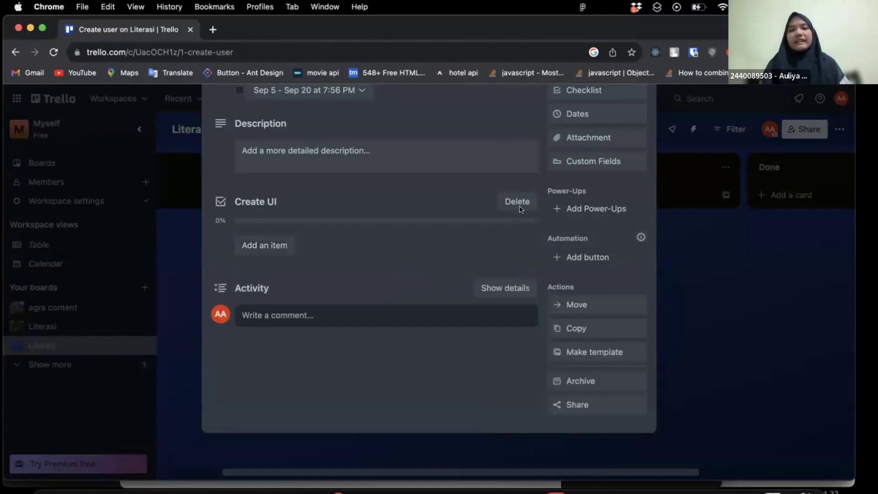
- Add the item "Integrasi dengan API" to the Create UI checklist
click(265, 246)
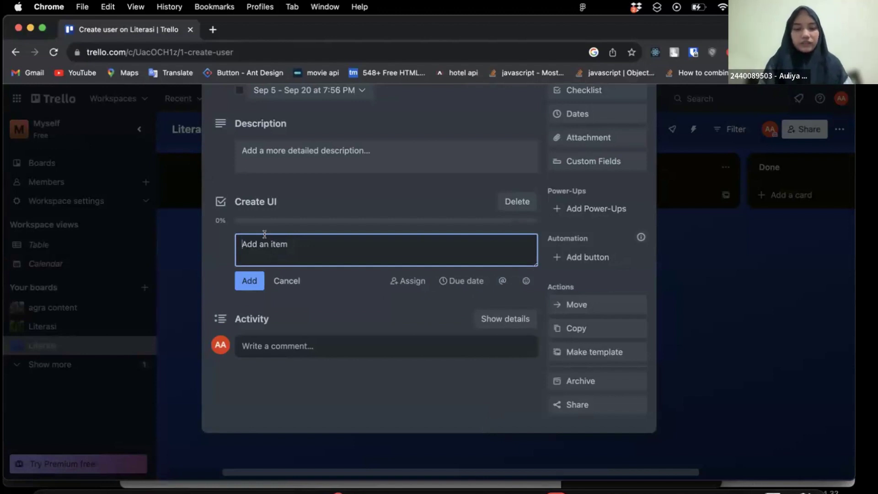
text(INtegra)
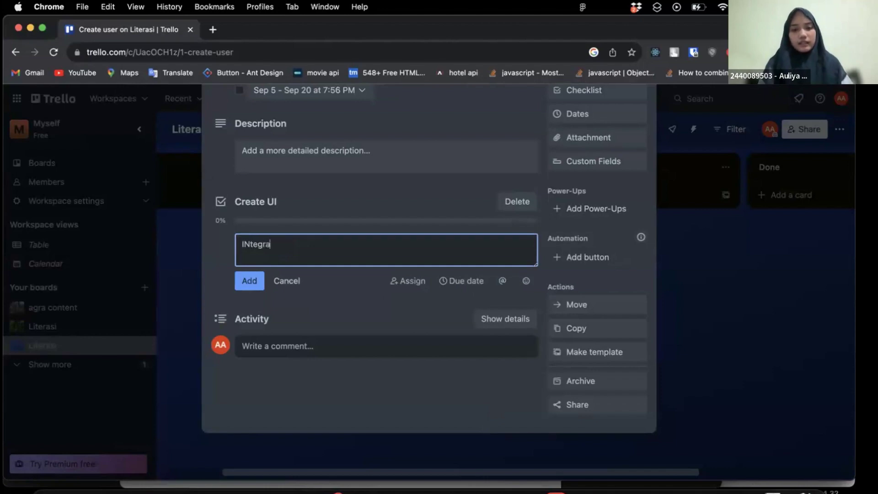
text(si dengan API)
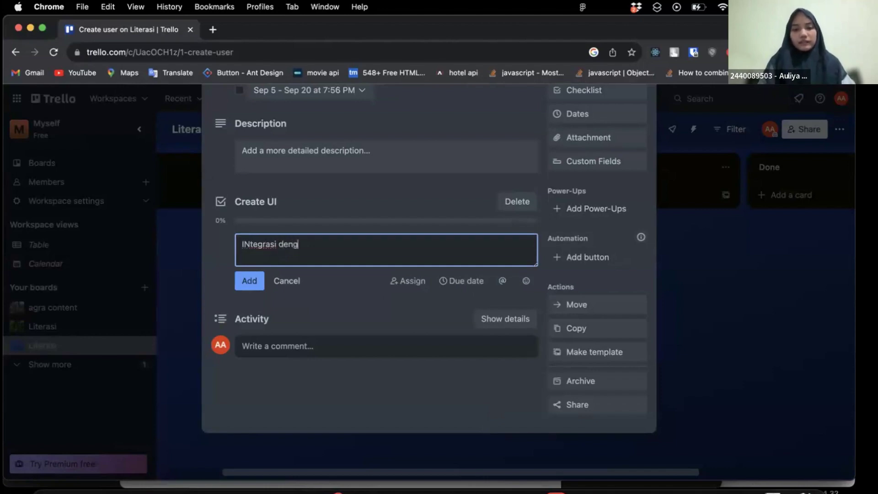
click(249, 242)
key(BackSpace)
text(n)
key(Return)
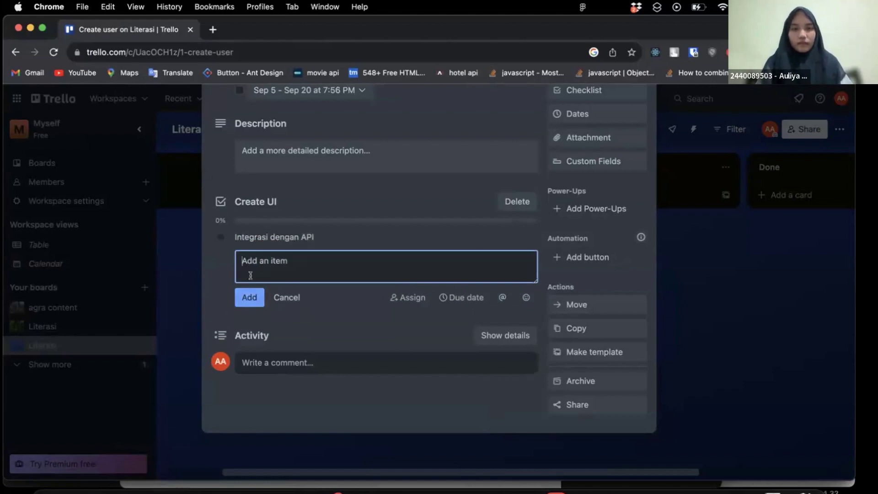
- Rename the Create UI checklist to "Todo" and save the title
click(253, 198)
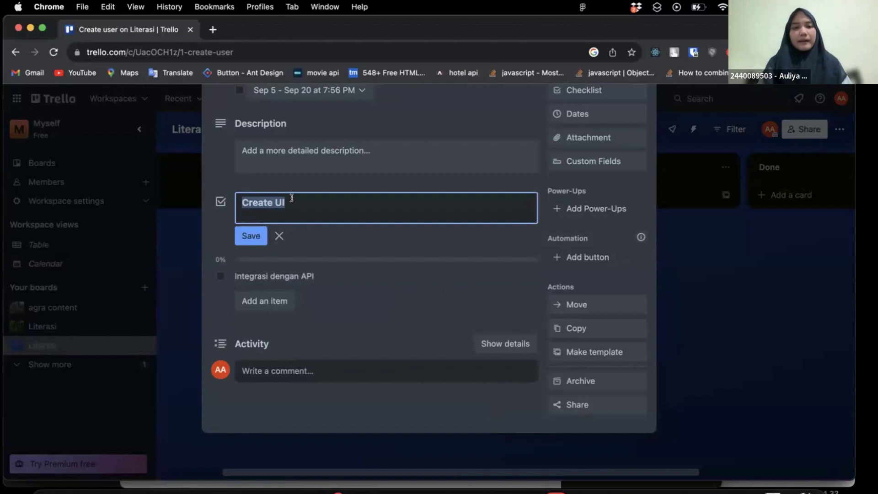
key(BackSpace)
text(T)
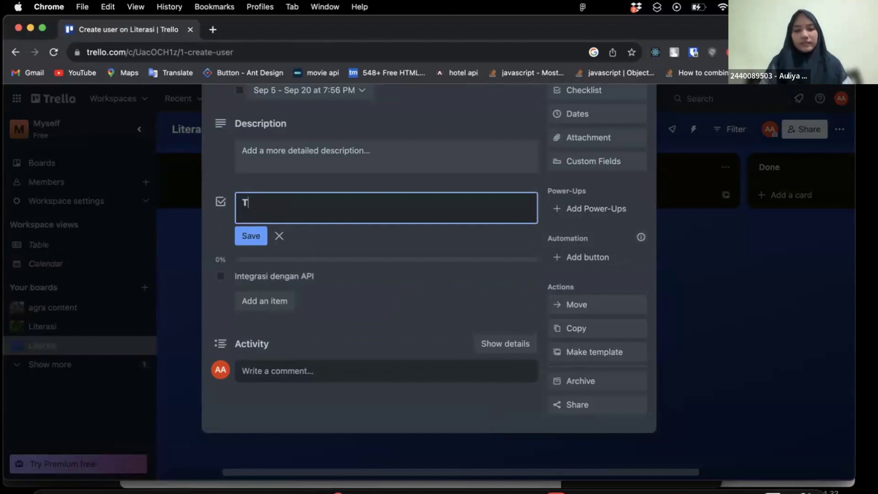
text(Od)
key(BackSpace)
key(BackSpace)
key(BackSpace)
text(o)
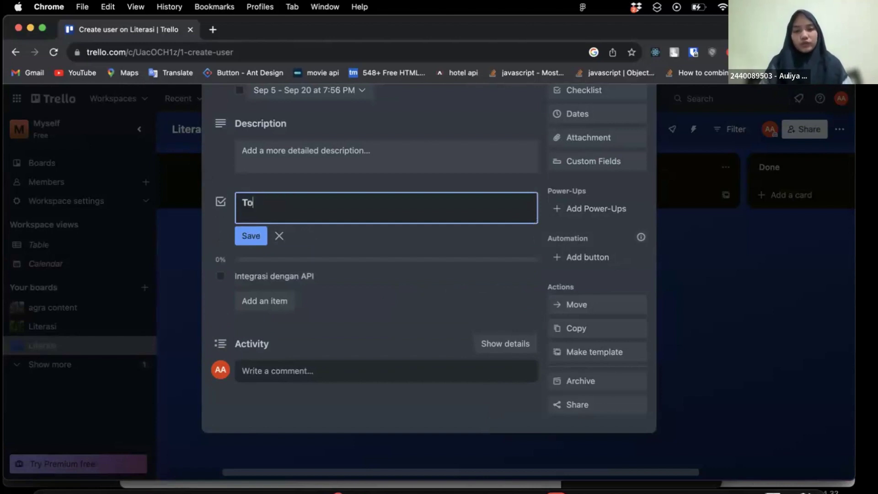
text(do)
click(251, 236)
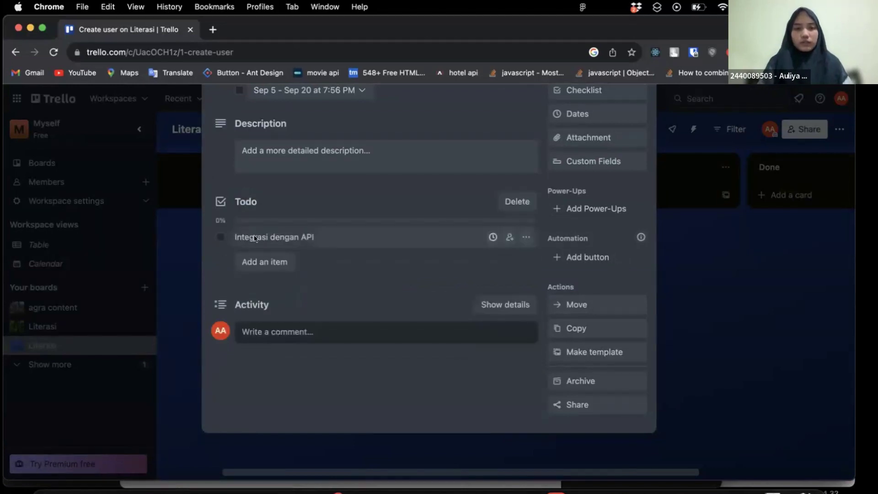
- Start another Todo checklist item, cancel it, and close the Create user card
click(261, 264)
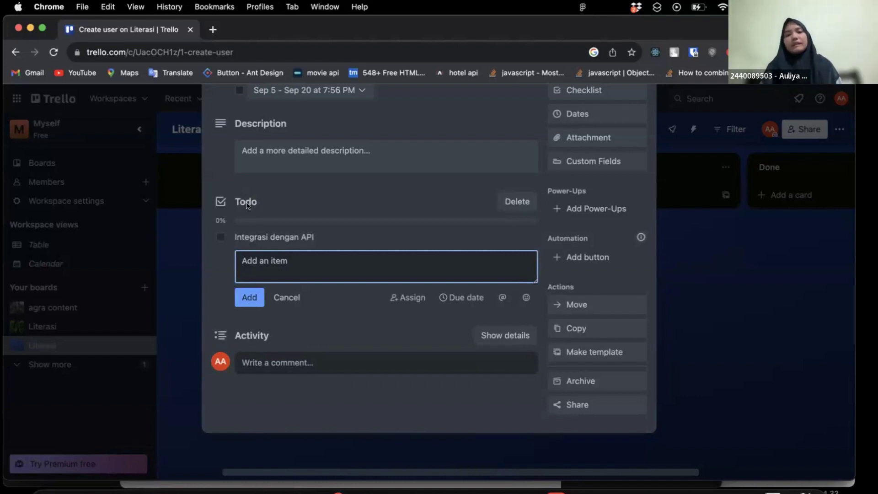
click(274, 295)
scroll(288, 292, up, 5)
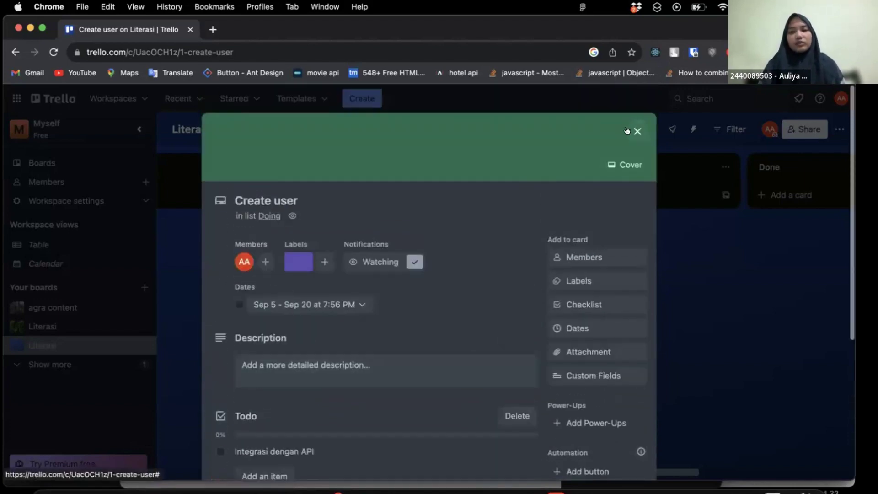
click(636, 131)
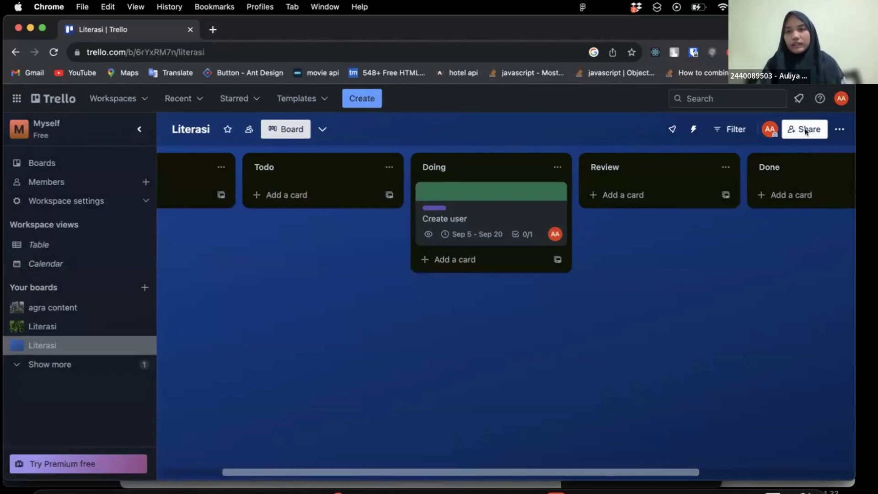
- Look through the Literasi board's menu options and view its Automation page, closing that page when done
click(838, 129)
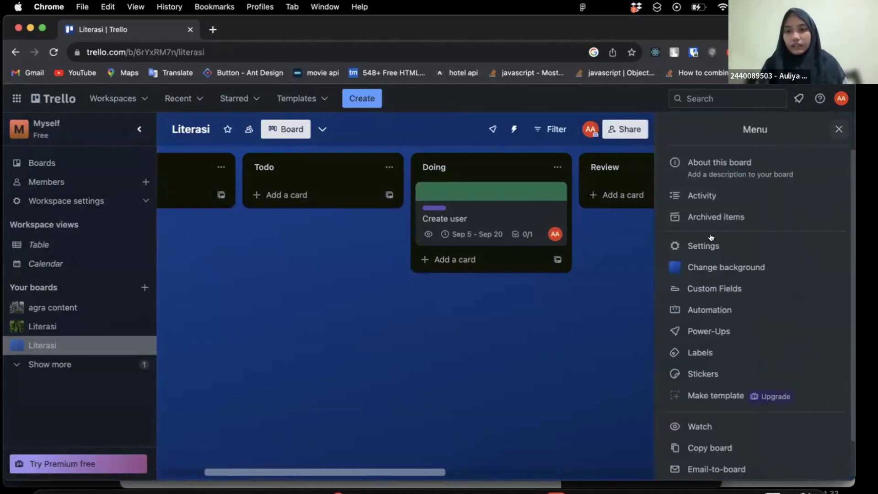
scroll(678, 379, down, 1)
scroll(677, 383, up, 1)
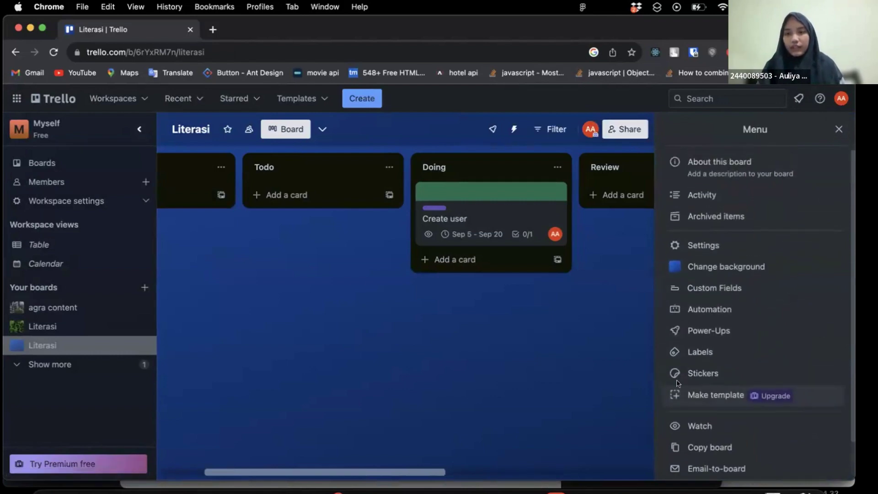
click(677, 308)
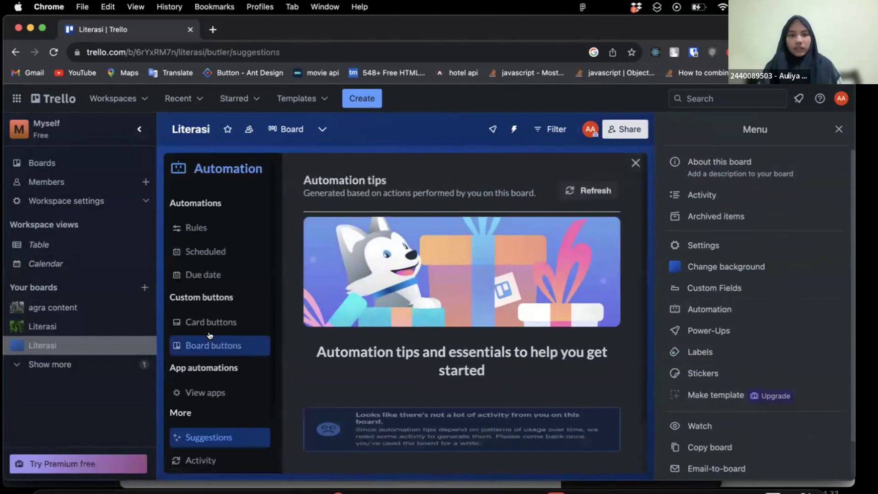
scroll(208, 338, down, 1)
scroll(202, 361, down, 3)
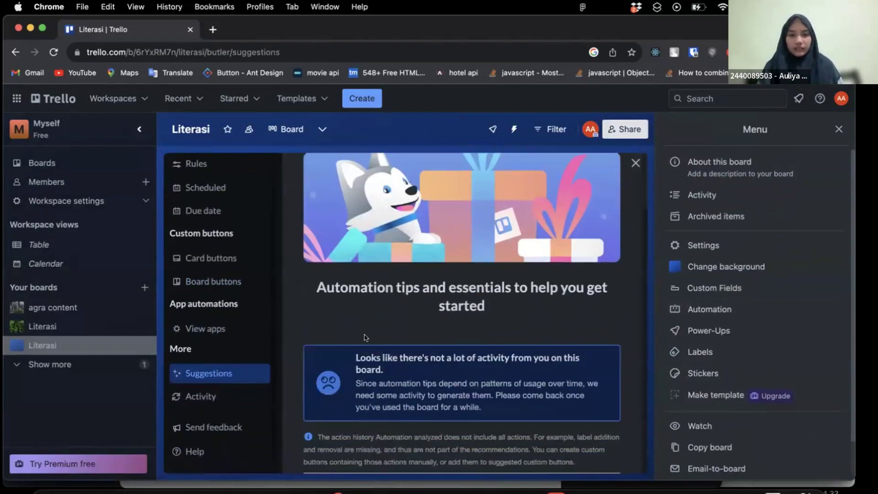
scroll(193, 382, up, 3)
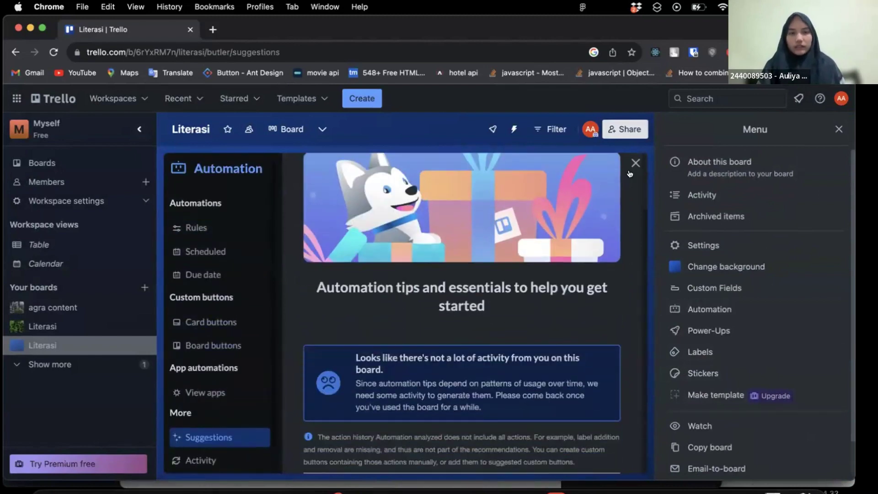
click(636, 162)
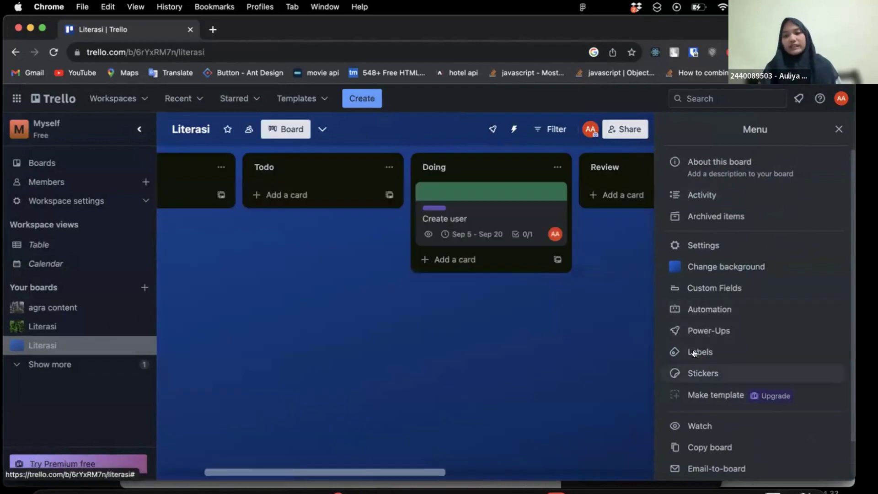
scroll(674, 419, down, 2)
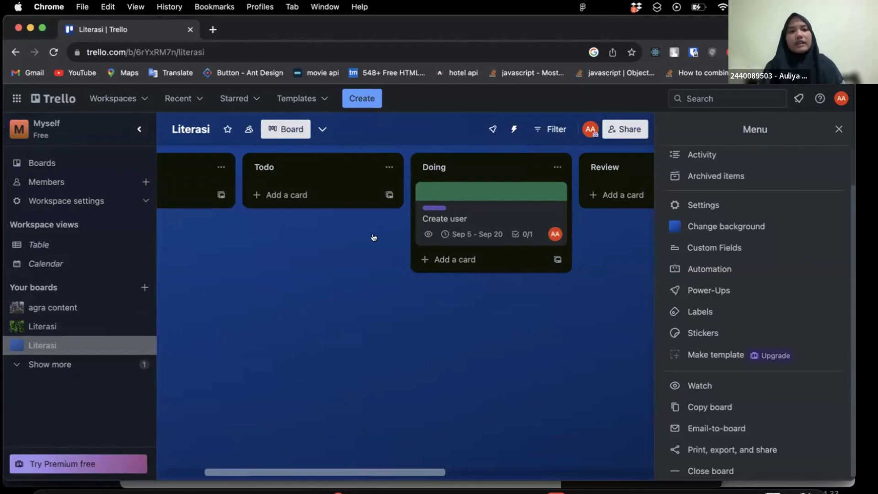
click(140, 129)
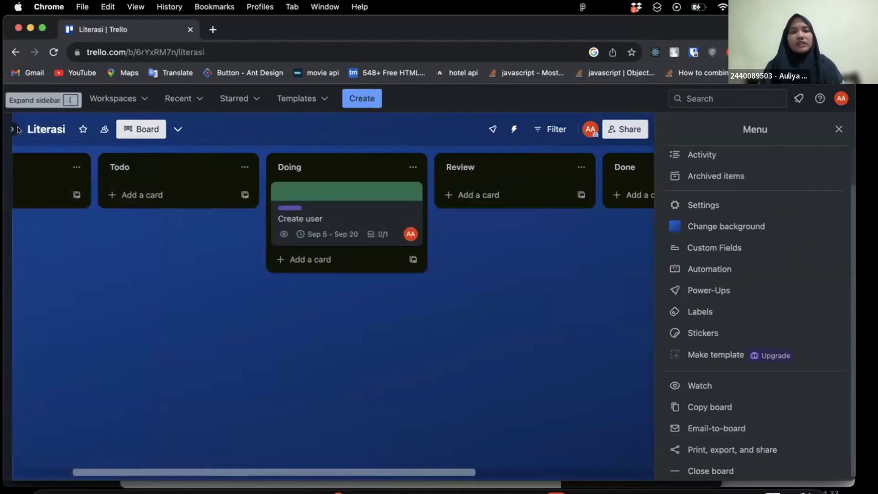
click(14, 129)
- Reopen the Create user card, view the member assignment option of the "Integrasi dengan API" item, and close the card
click(463, 203)
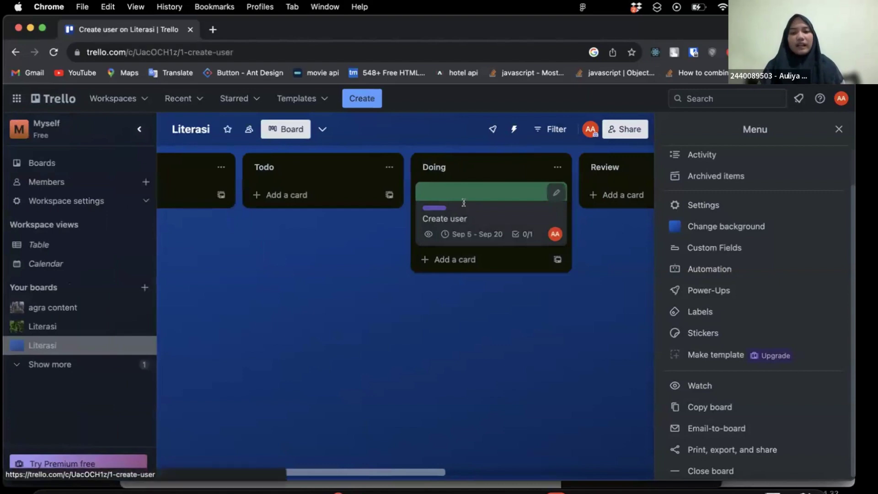
scroll(314, 284, down, 5)
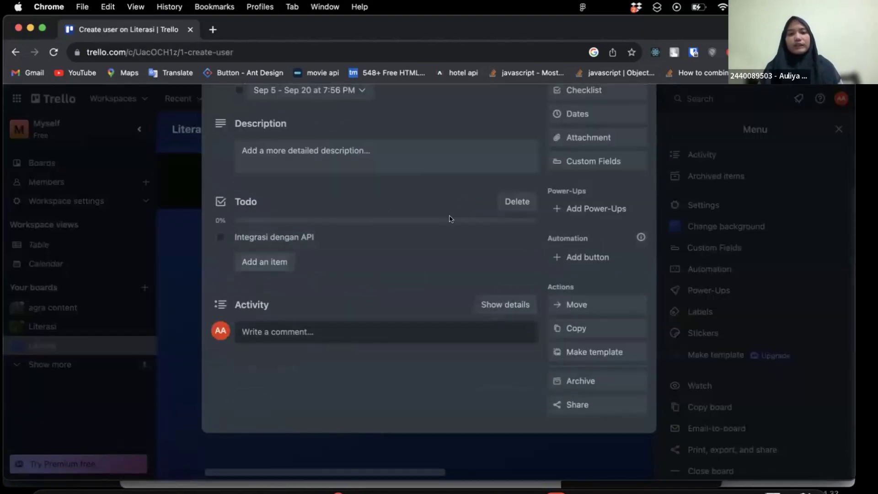
click(507, 238)
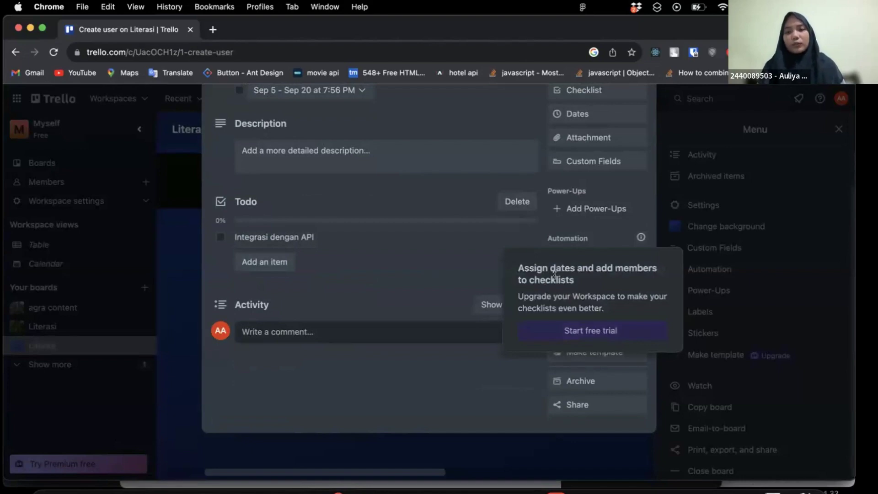
click(187, 218)
scroll(434, 188, up, 5)
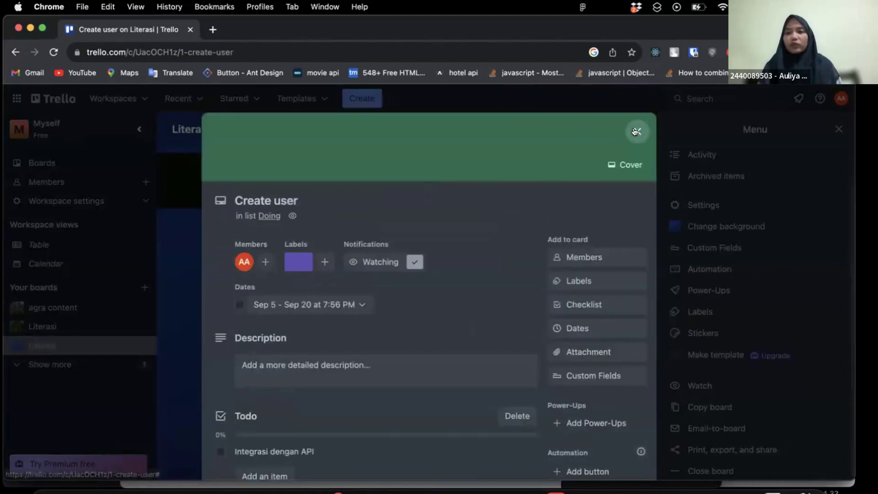
click(636, 129)
- View the unread notifications for the account
click(797, 98)
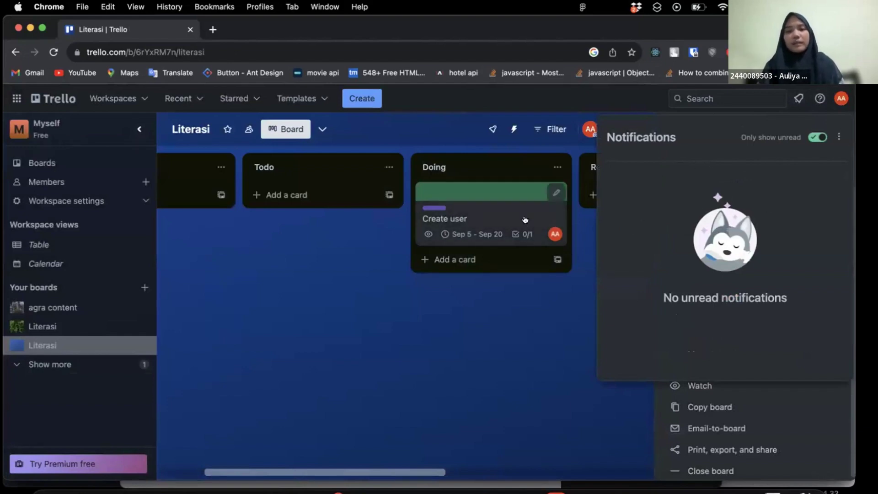
- Turn the unread-only filter for notifications off to view all of them, turn it on again, and close the notifications
click(812, 137)
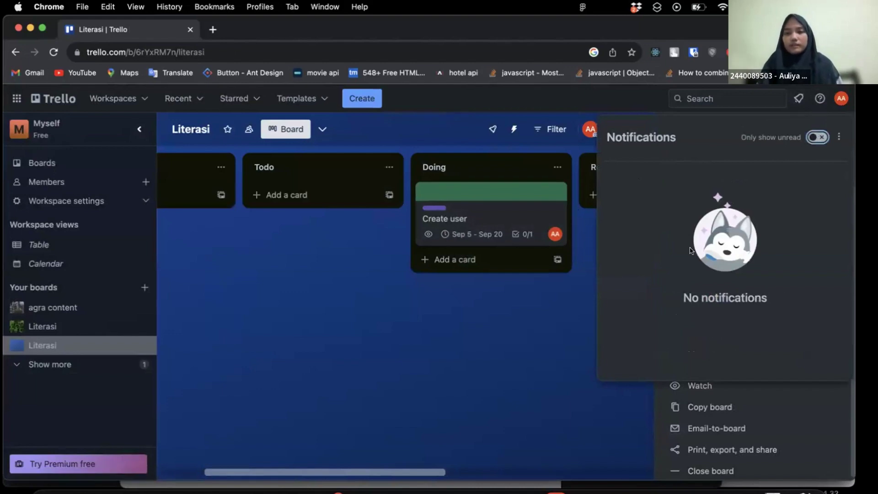
click(819, 138)
click(820, 137)
click(820, 138)
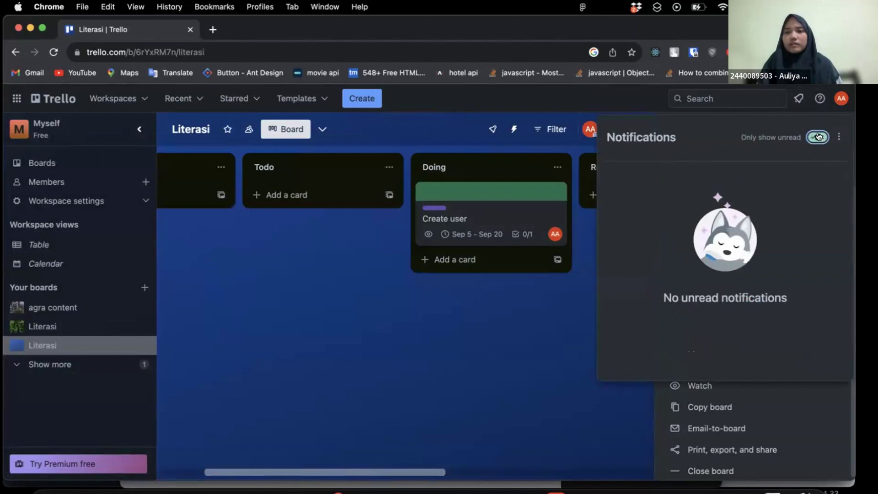
click(613, 101)
- View the recent boards suggested by the Trello search, dismiss the search, and close the board menu
click(690, 98)
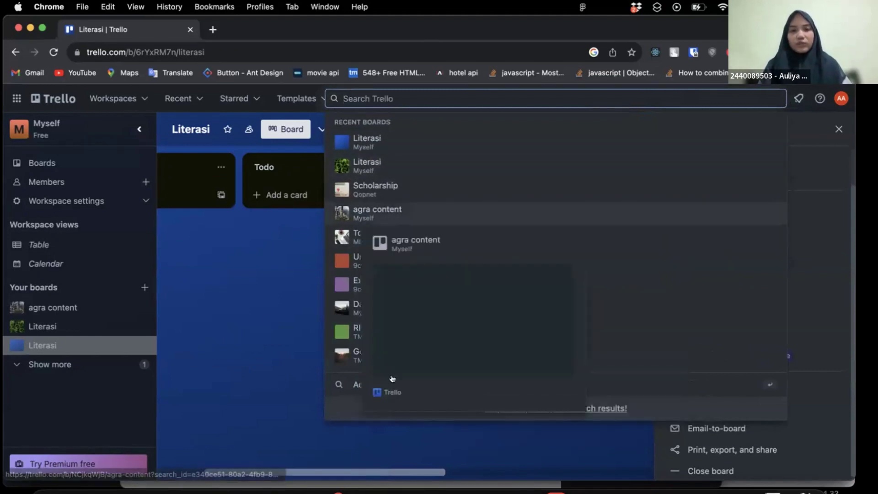
click(258, 293)
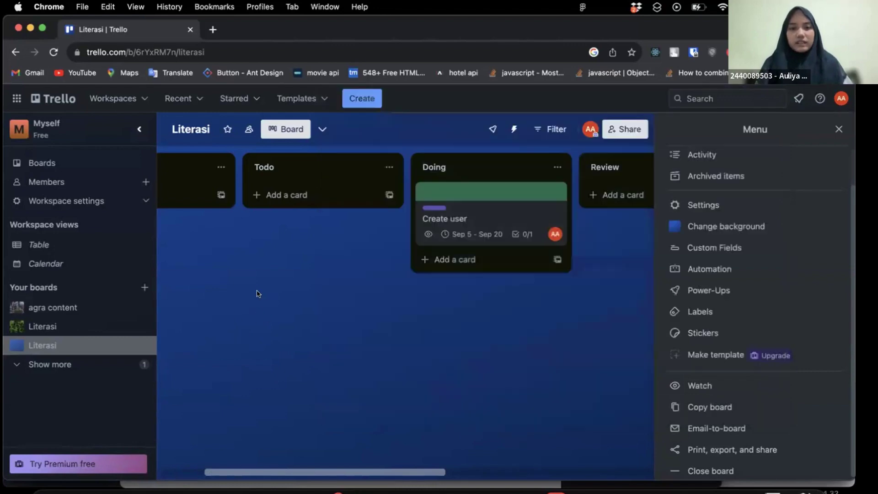
click(838, 129)
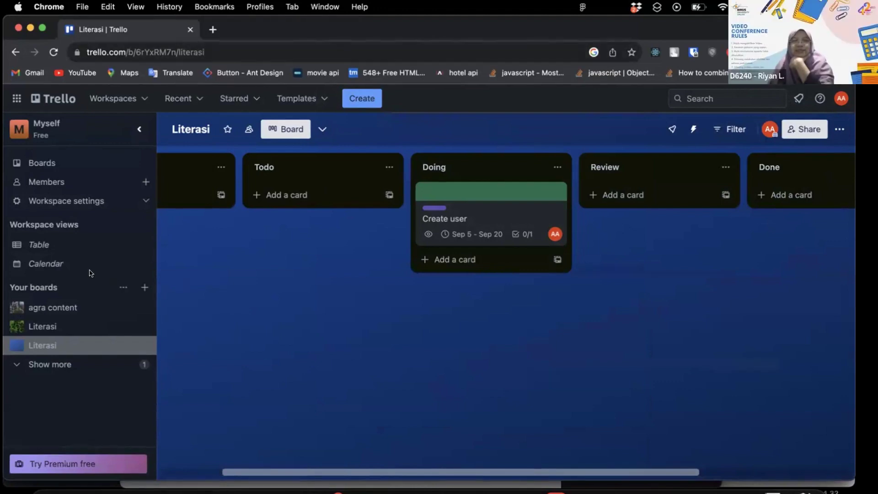
- Look through the settings page of the Myself workspace and return to the blue Literasi board
click(73, 203)
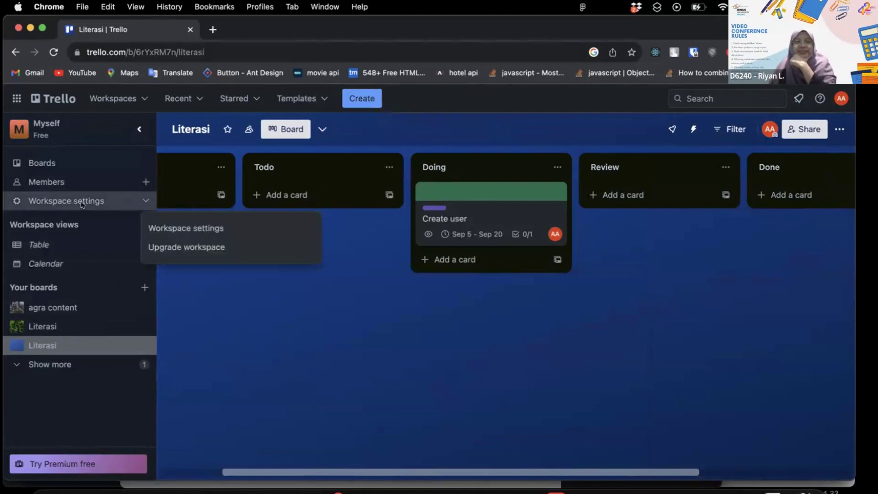
click(149, 226)
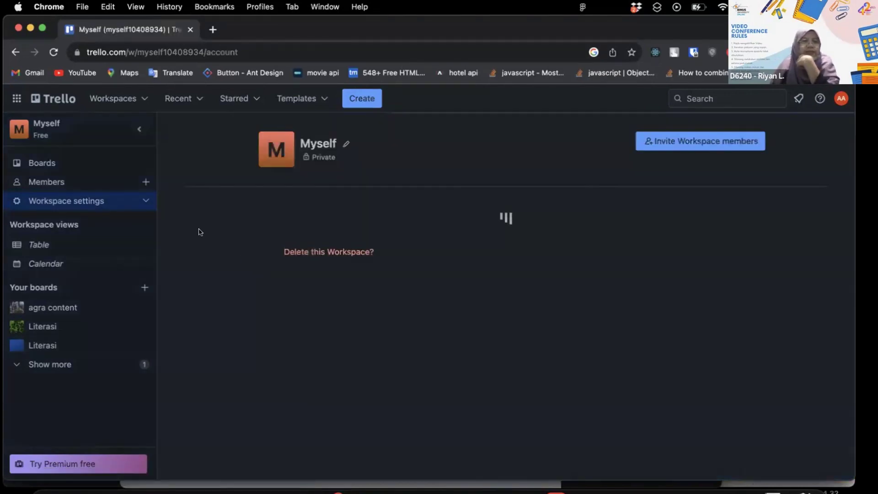
scroll(270, 278, down, 7)
scroll(270, 279, up, 7)
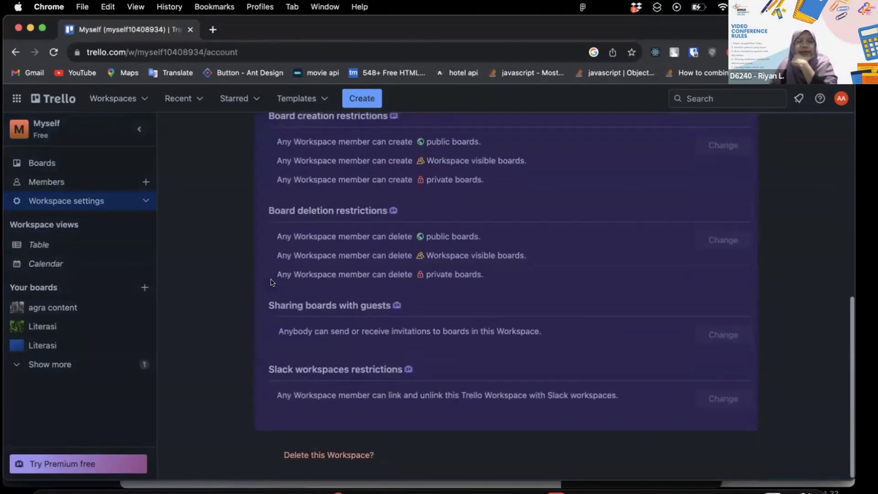
click(46, 161)
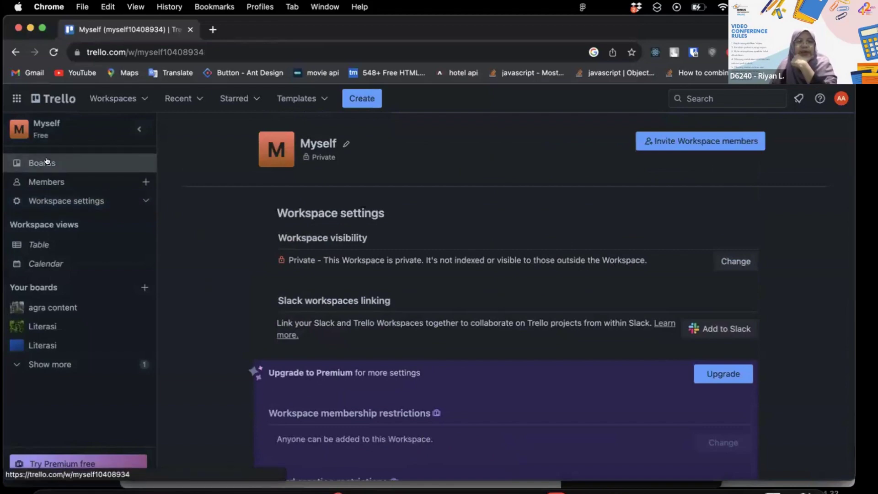
click(40, 344)
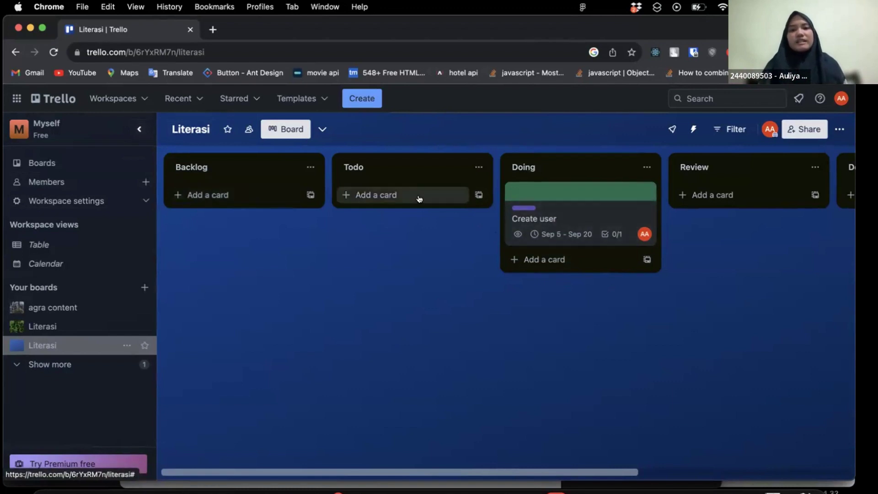
- Start a card in the Todo list without entering a title, view the Create user card instead, and close it
click(392, 196)
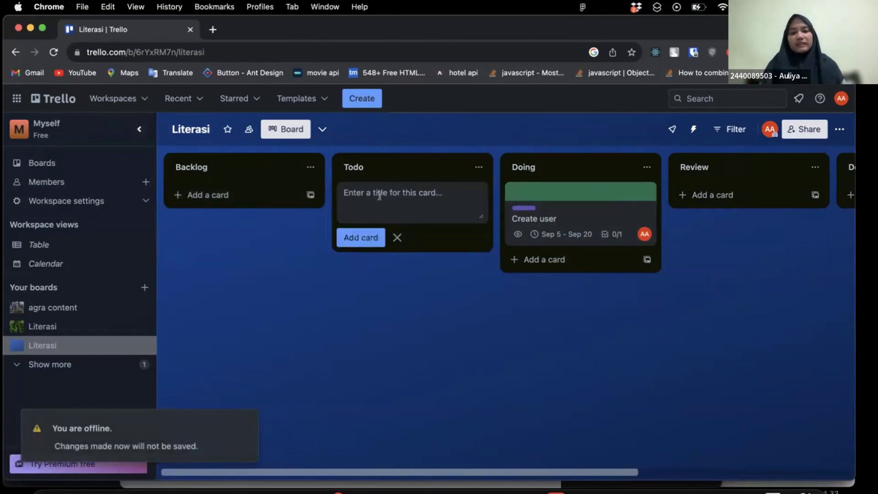
click(541, 202)
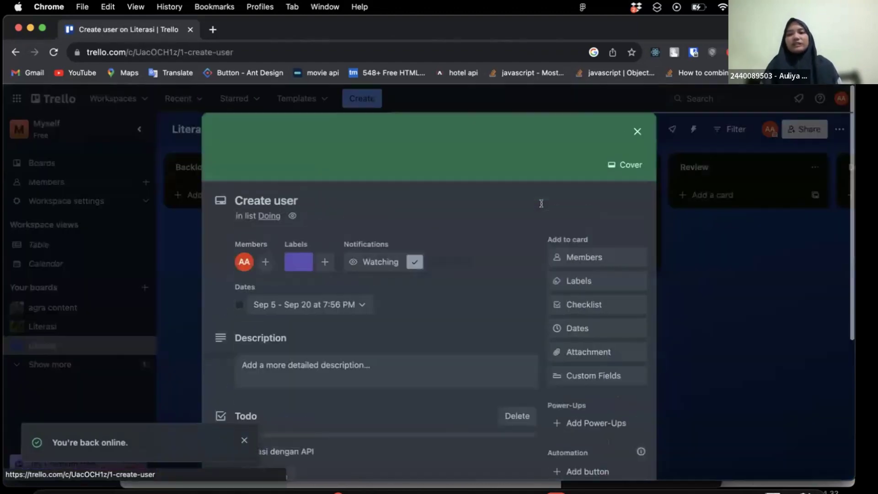
click(708, 279)
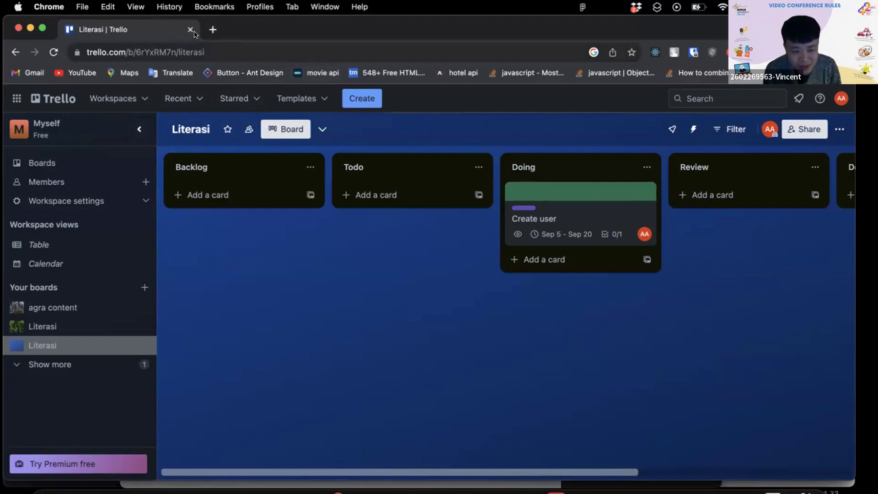
click(139, 129)
click(12, 129)
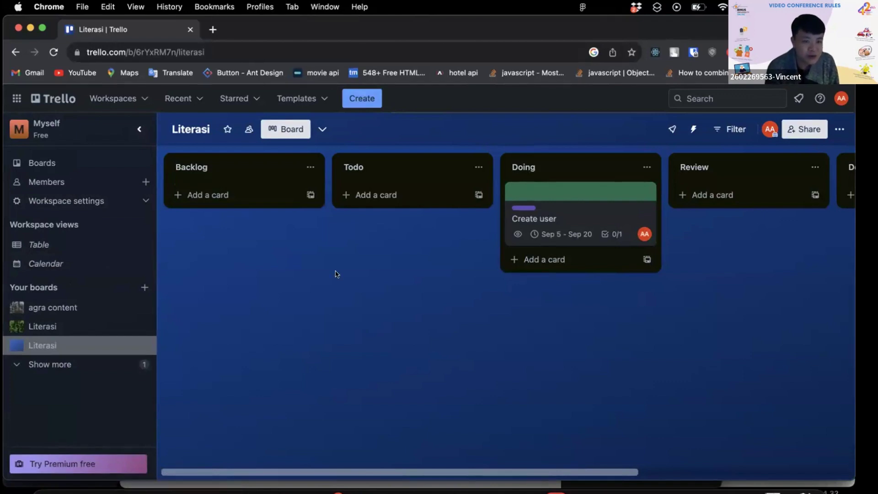
scroll(335, 274, right, 2)
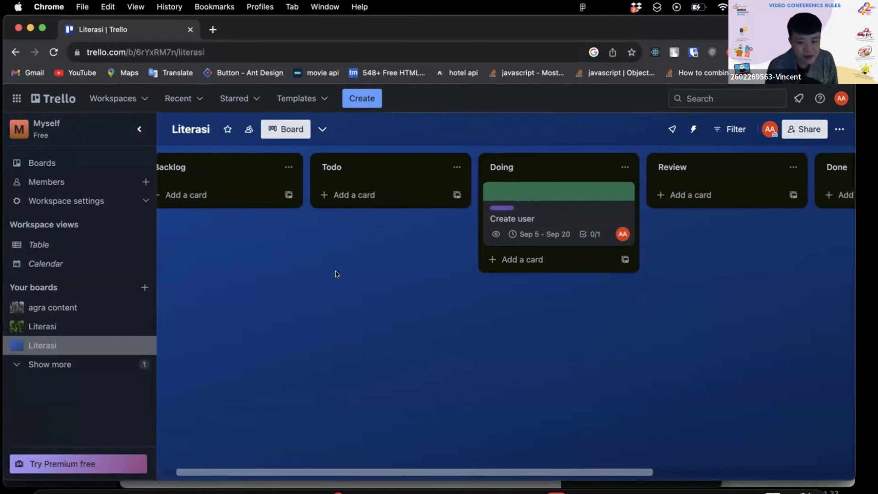
scroll(335, 274, left, 2)
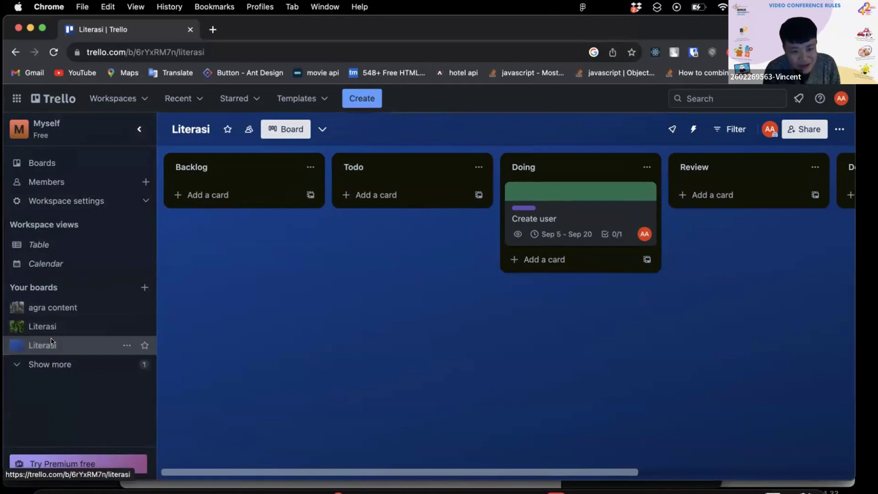
- View the workspace Calendar and the Workspace settings options, and return to the blue Literasi board
click(50, 263)
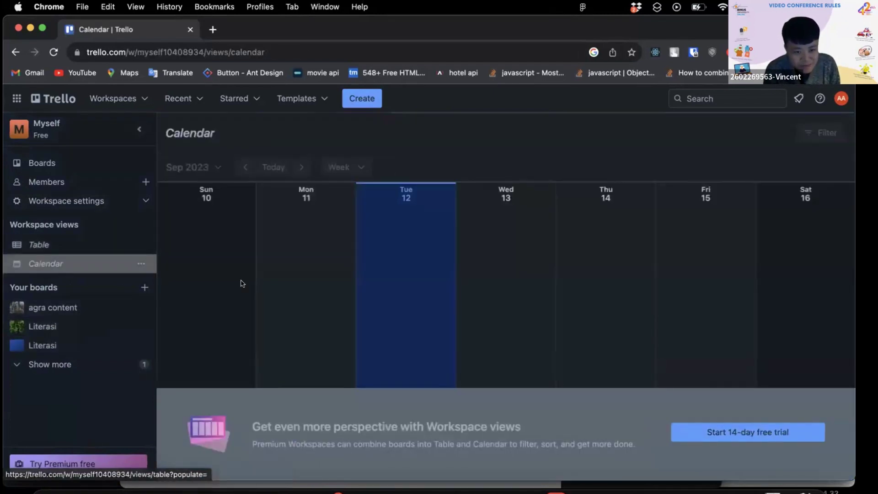
scroll(337, 227, right, 5)
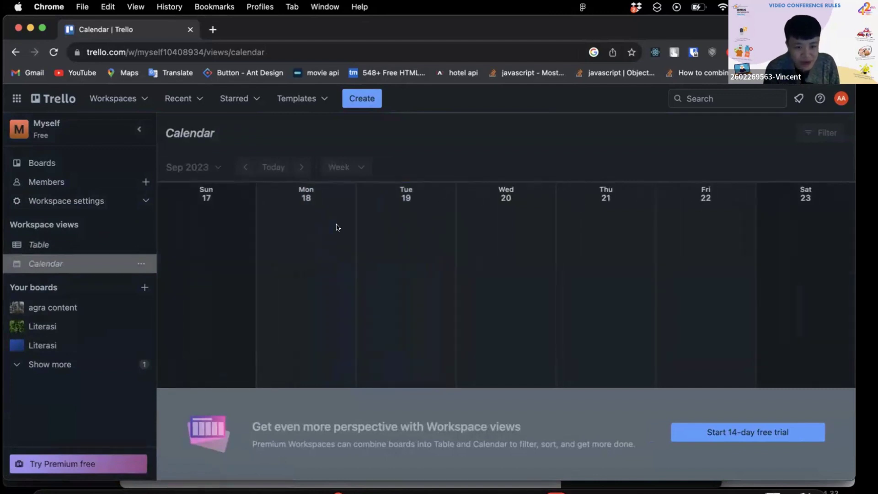
scroll(337, 227, left, 5)
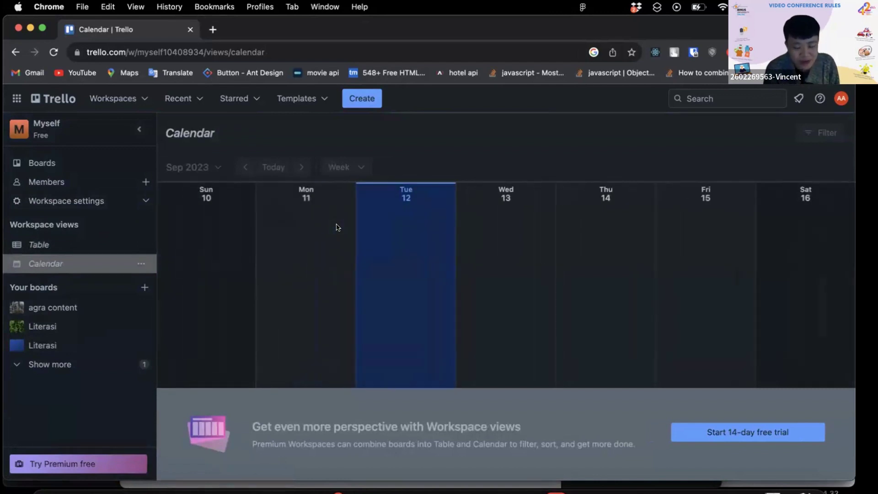
click(146, 200)
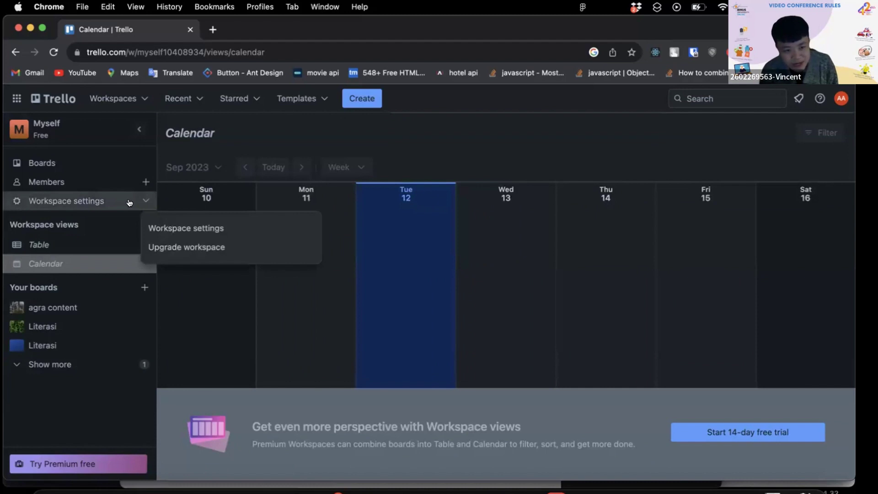
click(129, 202)
click(67, 345)
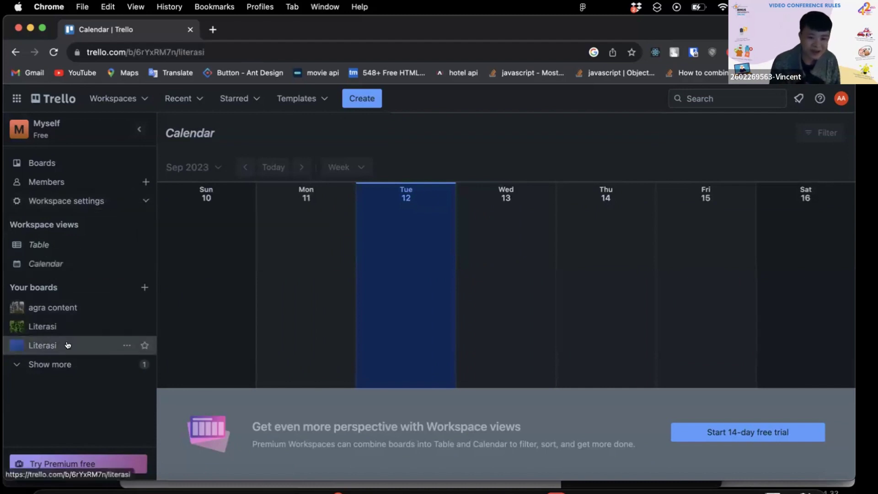
- View the Literasi board's close option without closing the board, and look at the Backlog list's actions
click(124, 345)
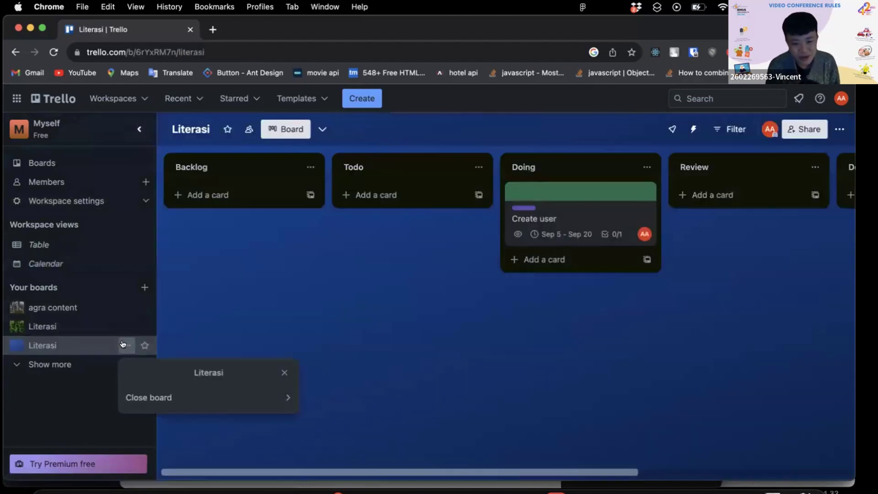
click(199, 396)
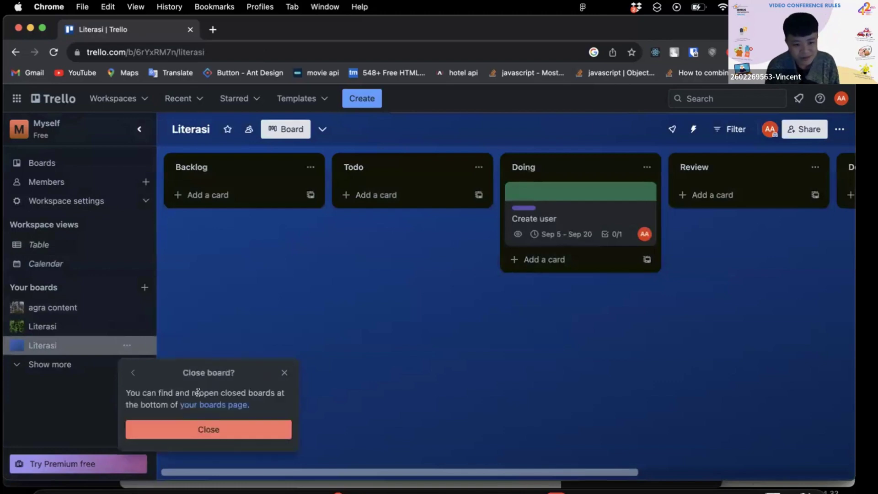
click(127, 373)
click(283, 228)
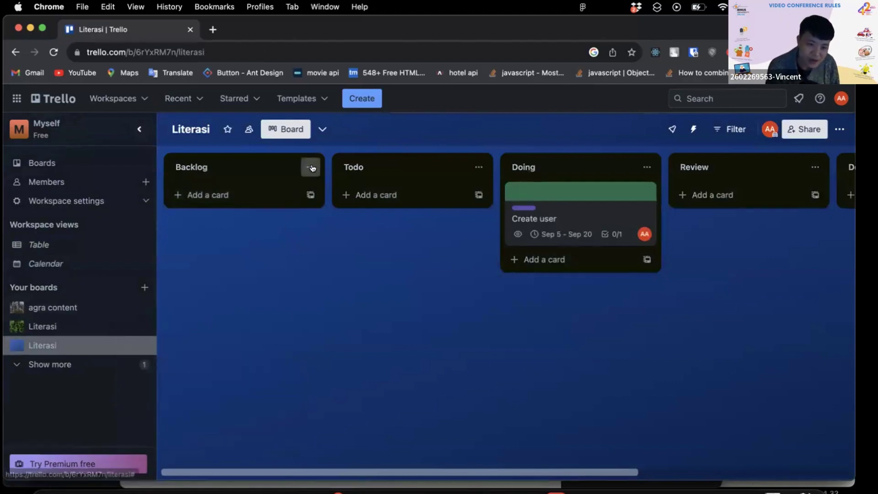
click(311, 167)
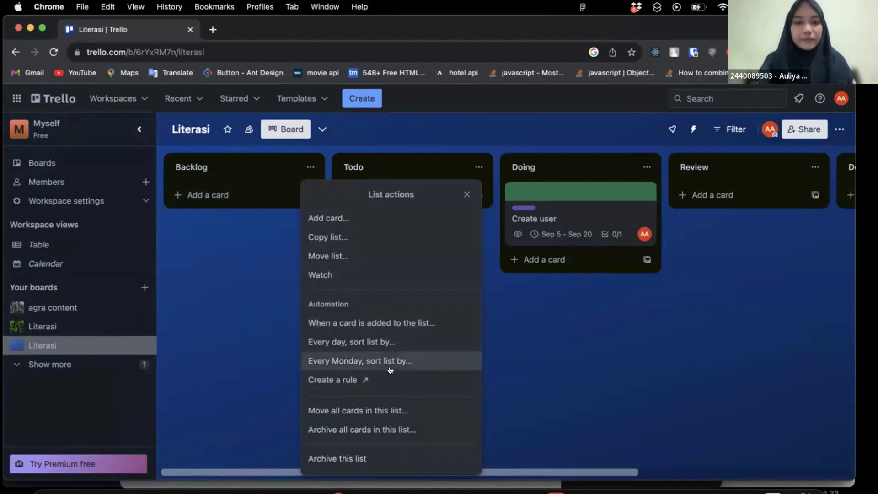
click(194, 332)
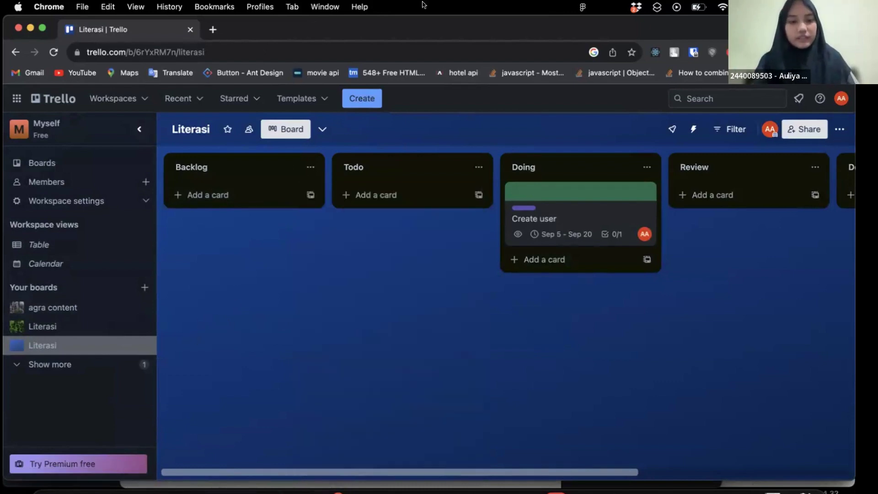
- Go back to the workspace Calendar, reopen the blue Literasi board, and briefly open the recent boards list
key(super+bracketleft)
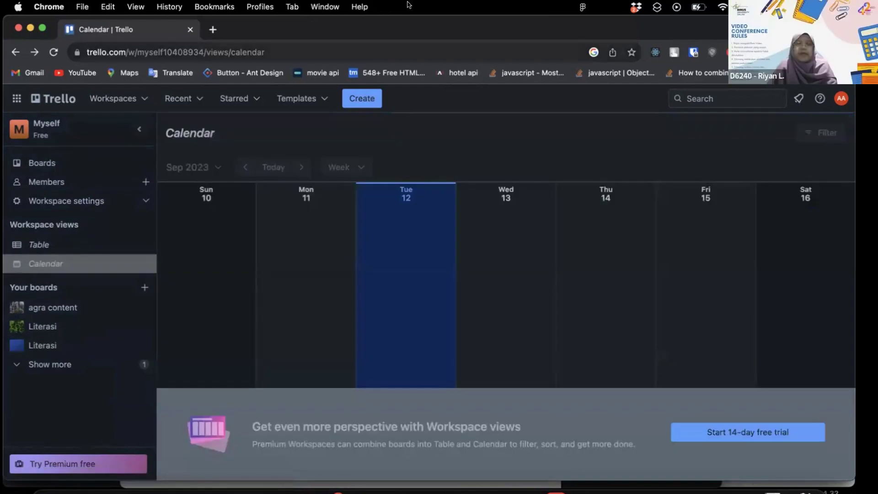
click(43, 340)
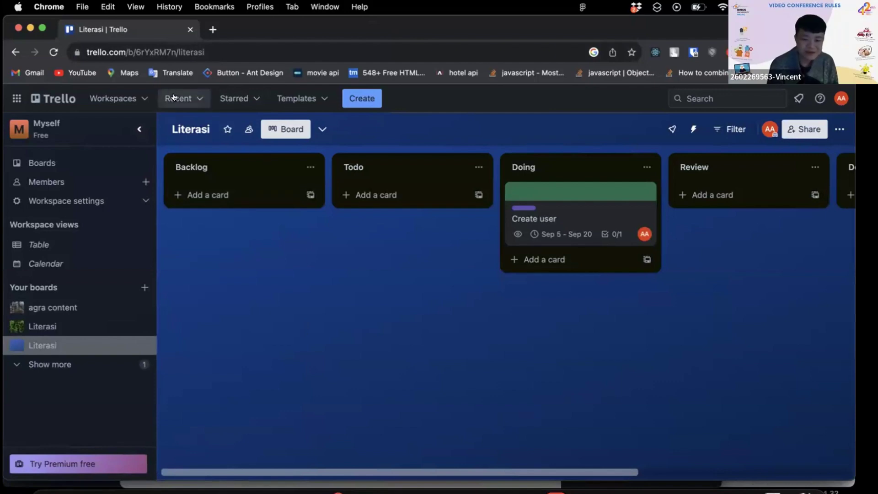
click(194, 97)
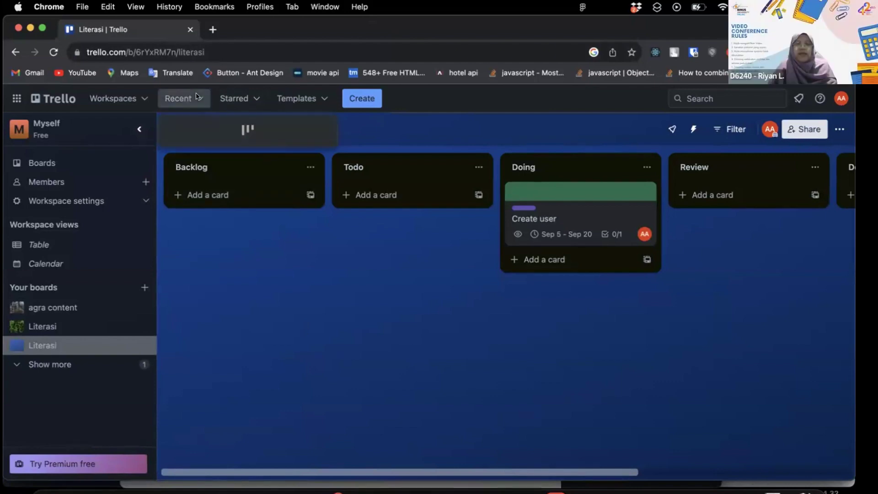
click(197, 97)
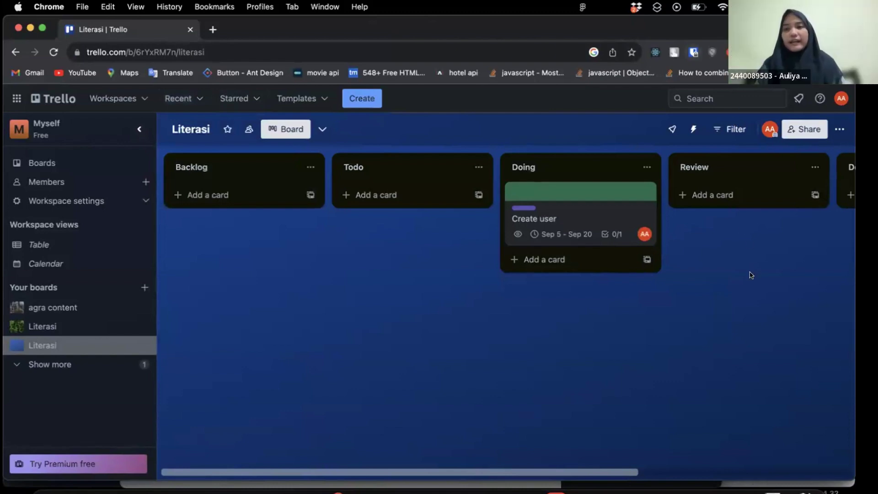
- Open the Literasi board's menu and look through its options, from the board information to closing the board
click(840, 129)
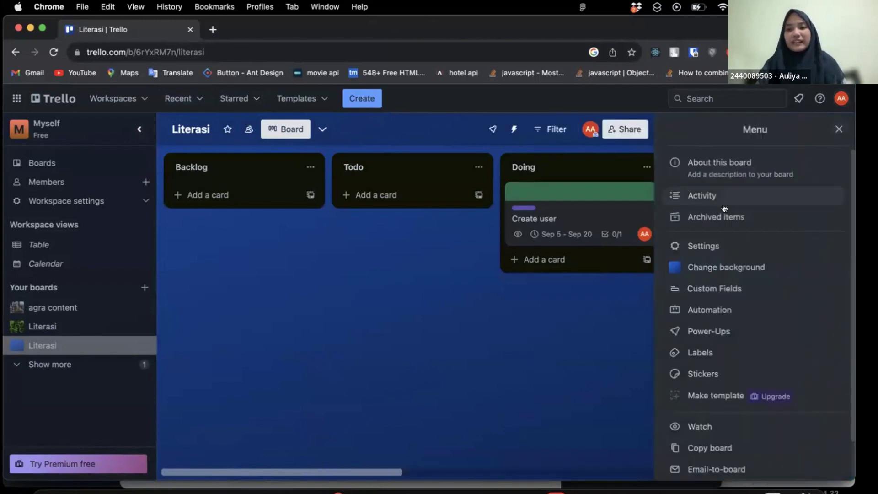
scroll(724, 206, down, 2)
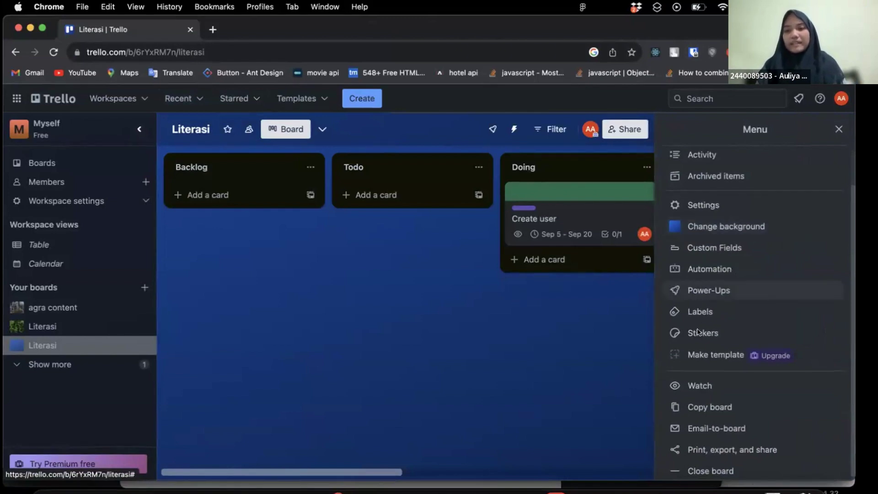
scroll(698, 331, up, 1)
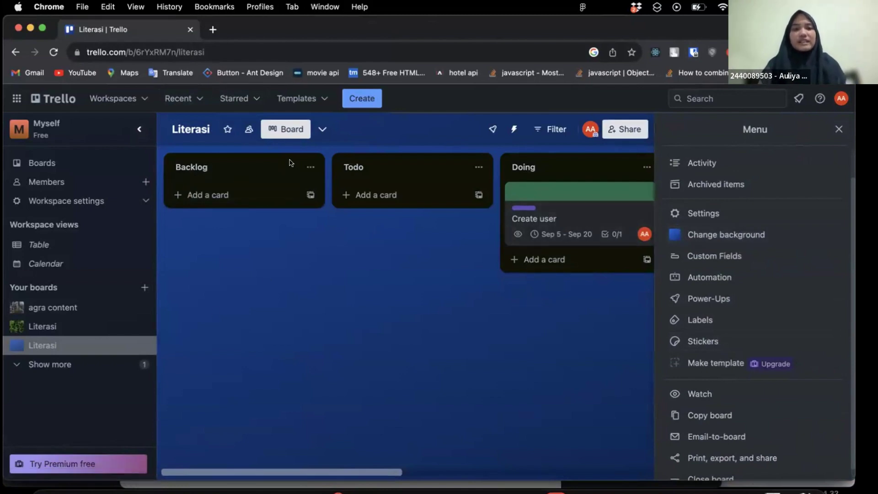
scroll(722, 295, down, 1)
scroll(727, 299, up, 2)
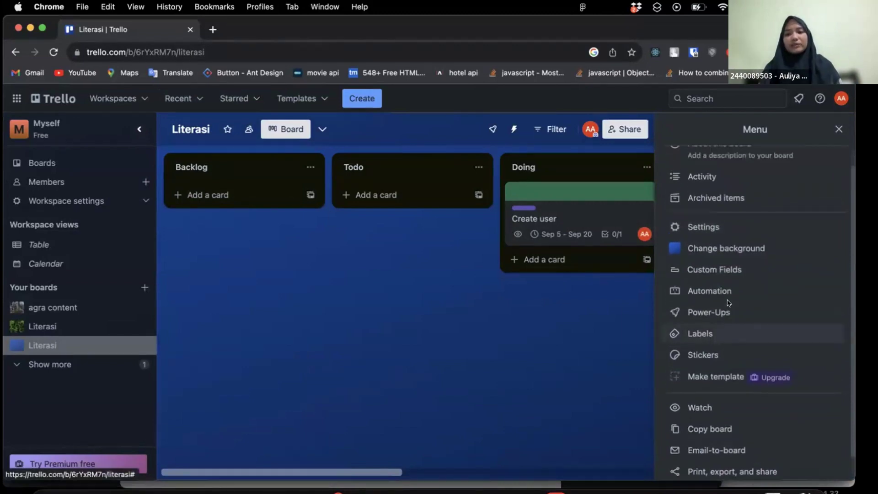
scroll(728, 302, up, 1)
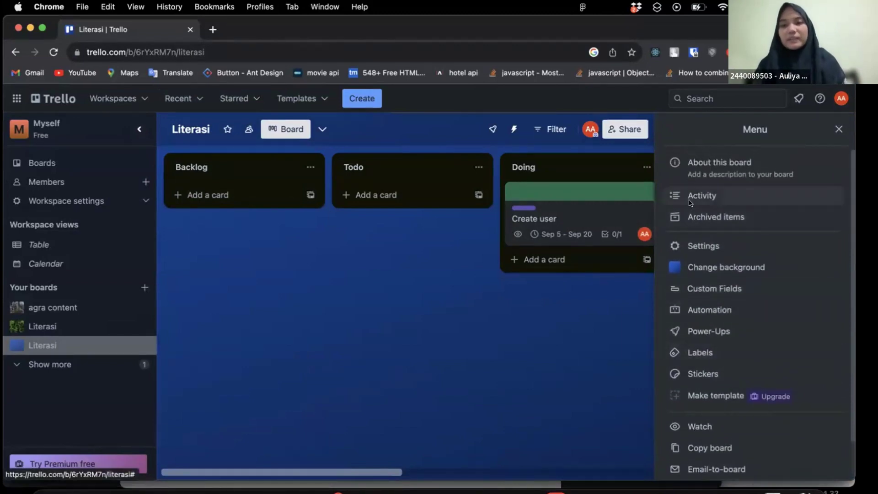
- Look through the Literasi board's settings, from permissions to collections, and close the board menu
click(691, 247)
scroll(690, 246, down, 2)
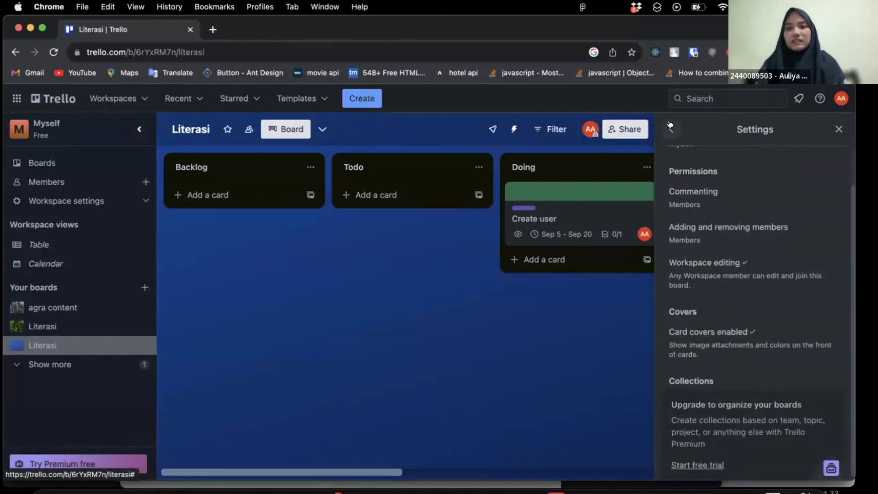
click(670, 125)
click(839, 129)
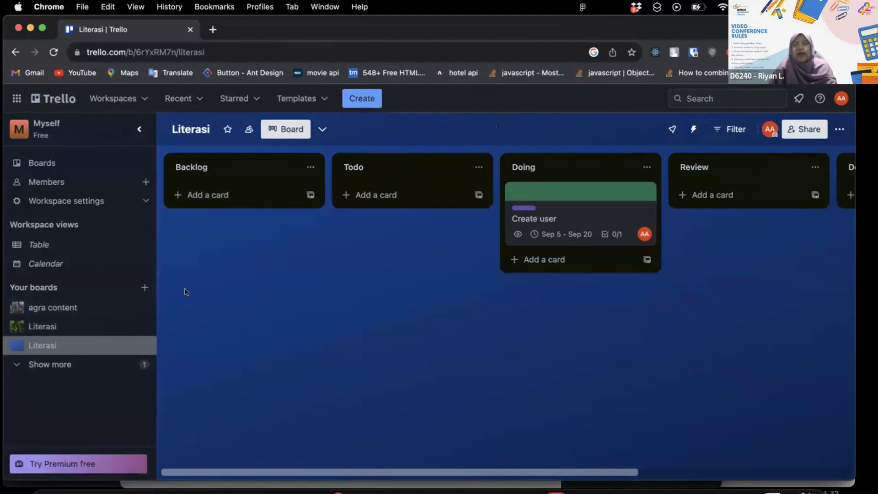
- Add a card titled "User" to the Backlog list
click(228, 196)
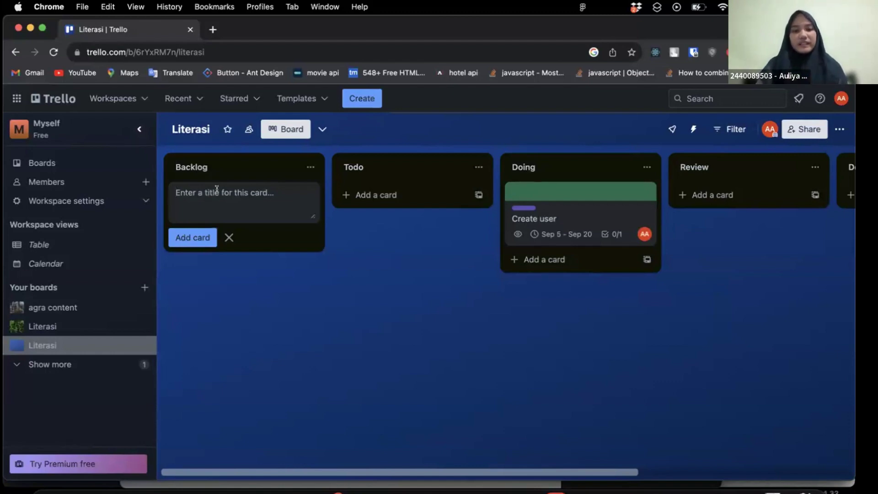
text(User)
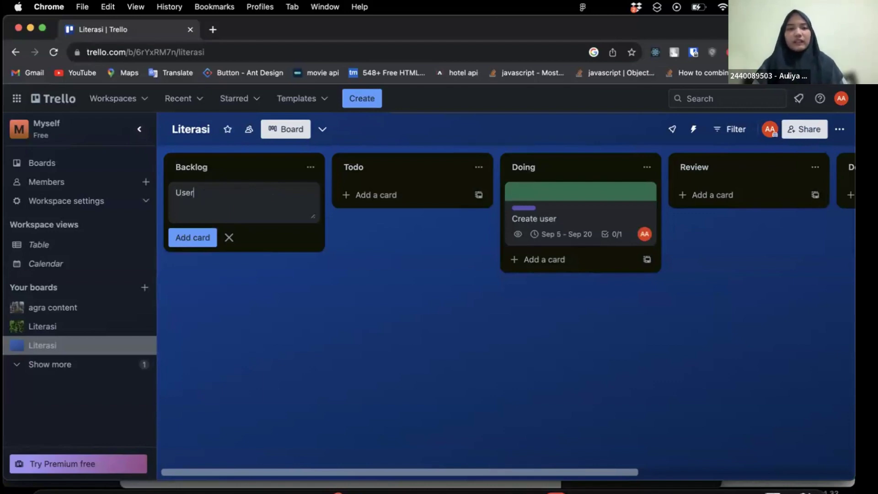
key(Return)
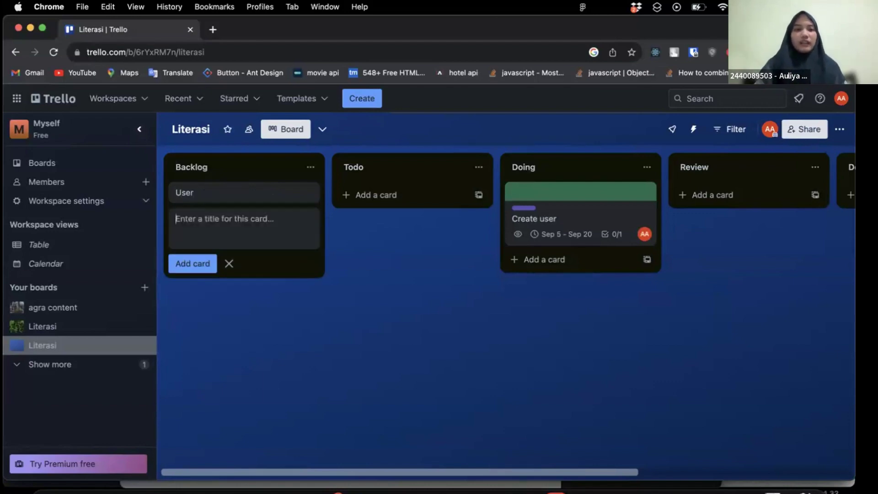
- Open the User card and add a checklist titled "Sprint (12 - 17)"
click(202, 192)
scroll(308, 355, down, 3)
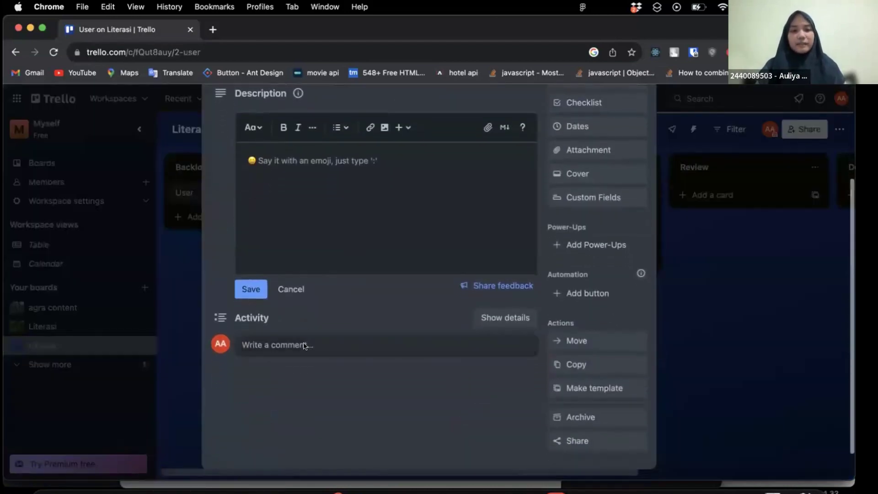
scroll(558, 146, up, 1)
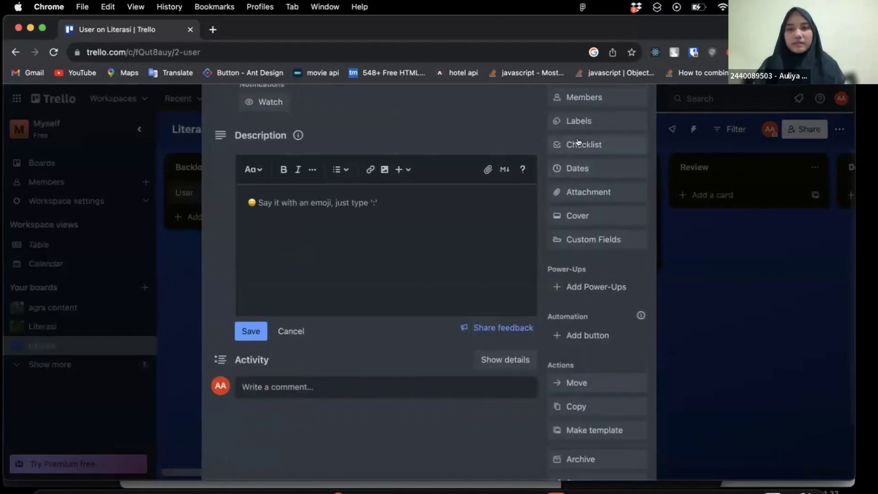
click(577, 144)
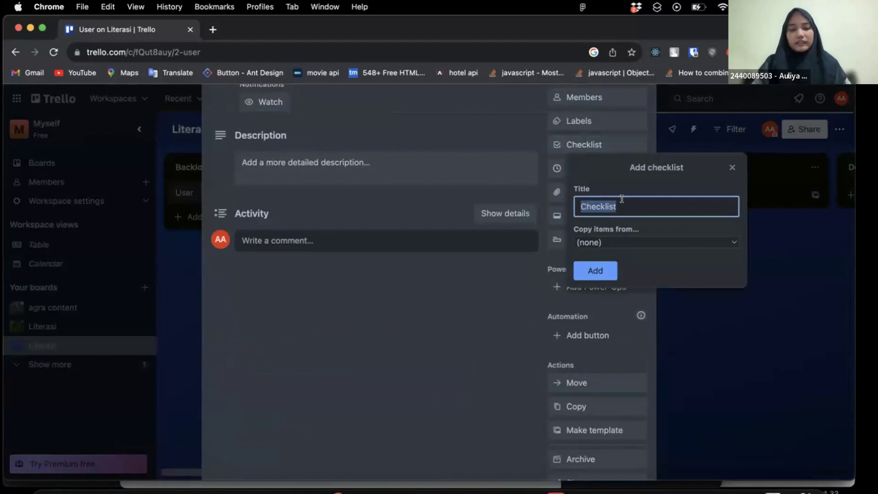
text(S)
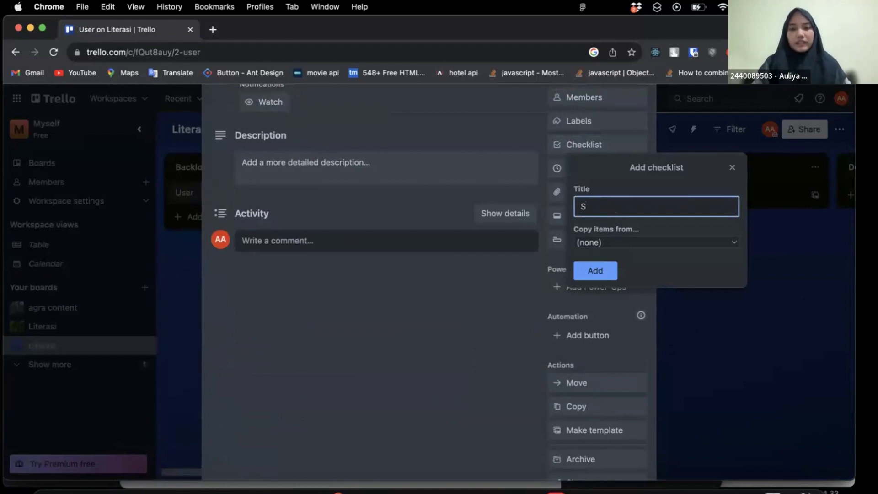
text(print )
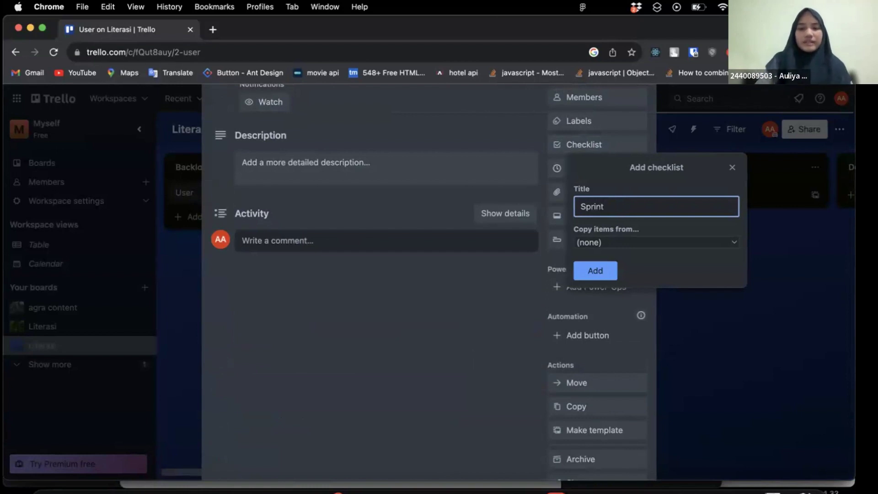
text(0)
text(12)
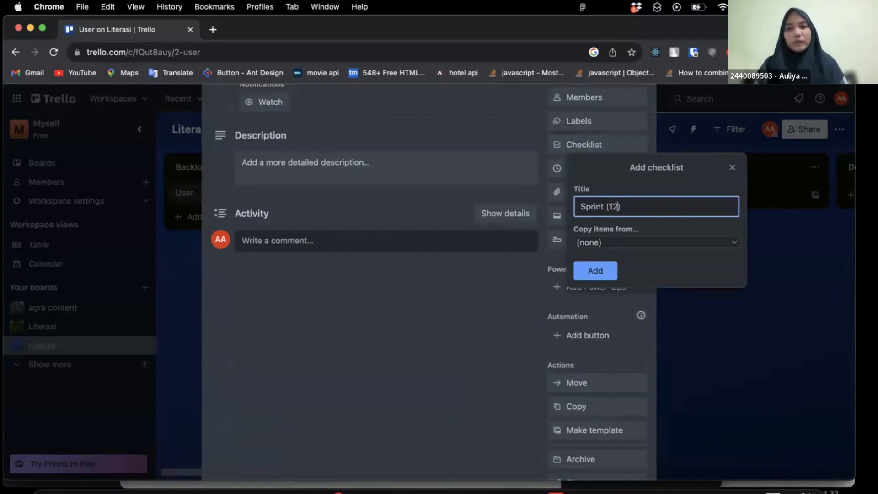
text( - )
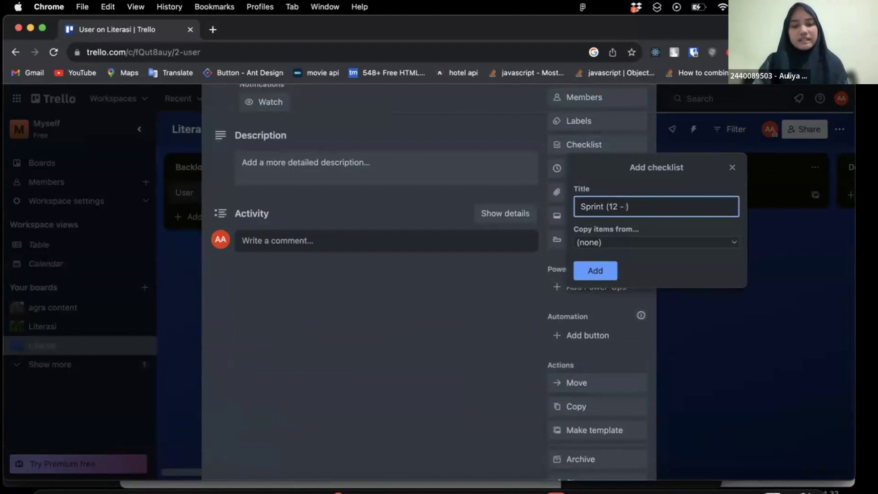
text(17)
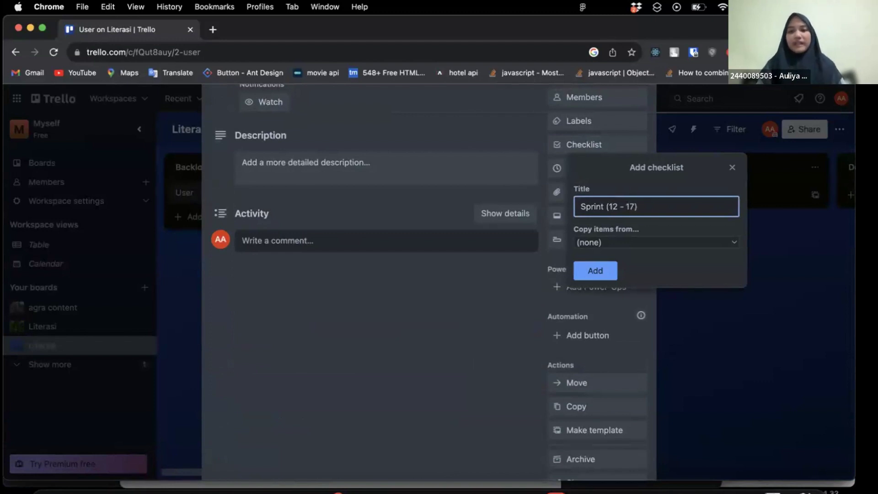
click(601, 270)
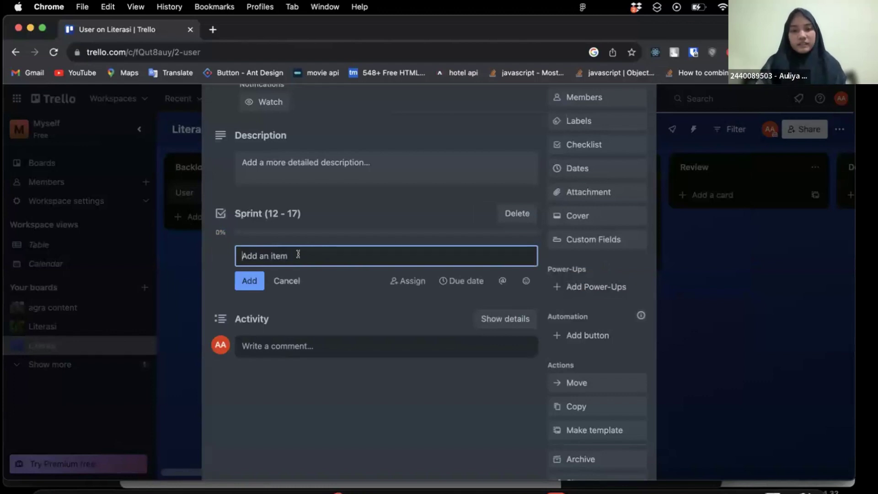
- Add the items "Create UI" and "Integrasi API" to the Sprint (12 - 17) checklist
text(Creat)
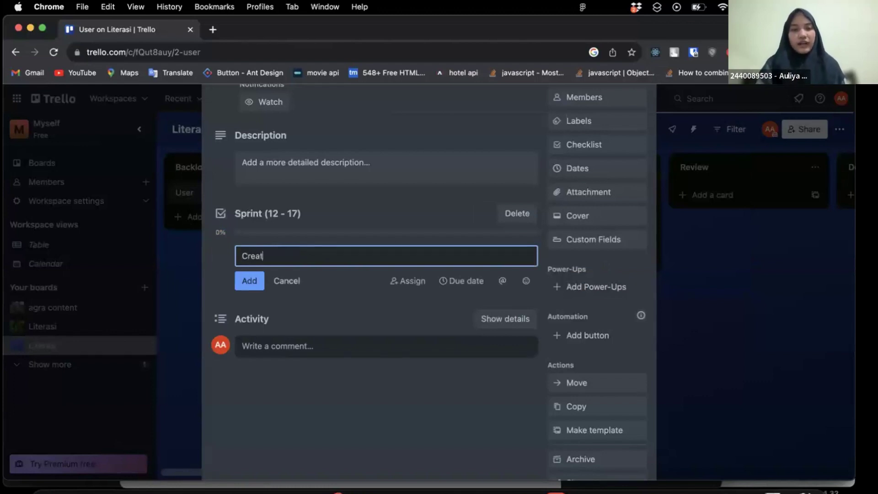
text(e UI)
click(255, 281)
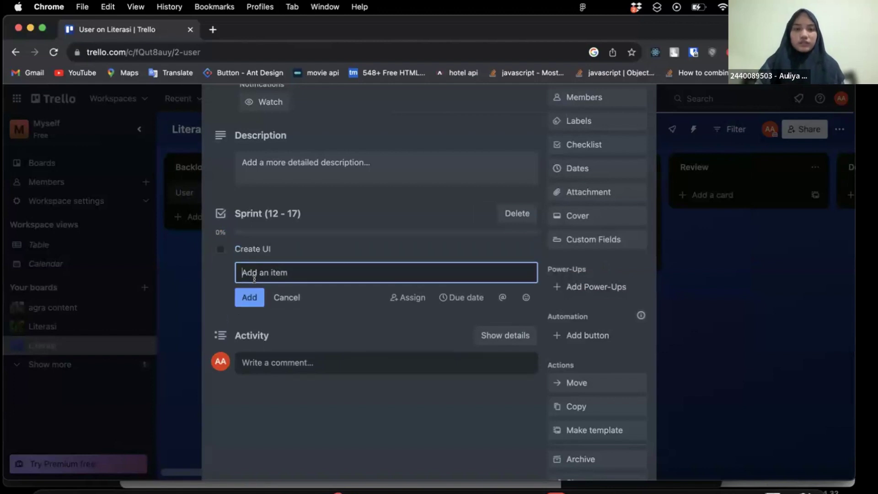
text(Cr)
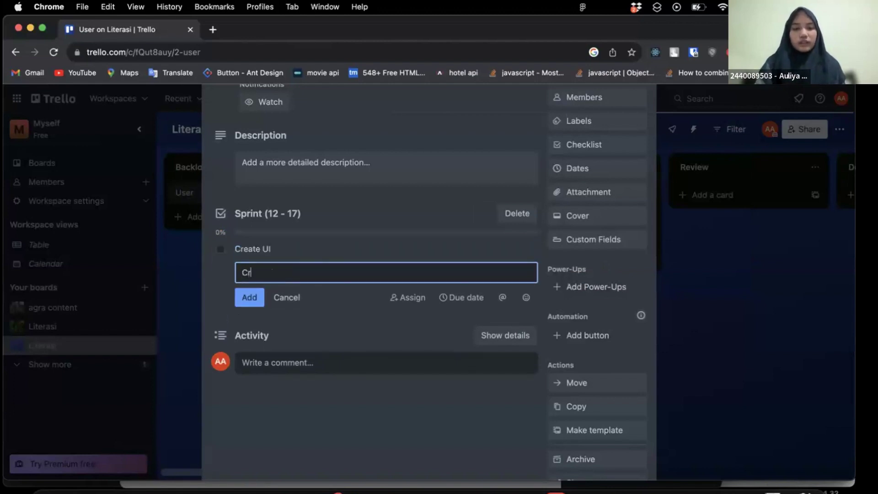
key(BackSpace)
key(BackSpace)
text(S)
key(BackSpace)
text(Integrasi)
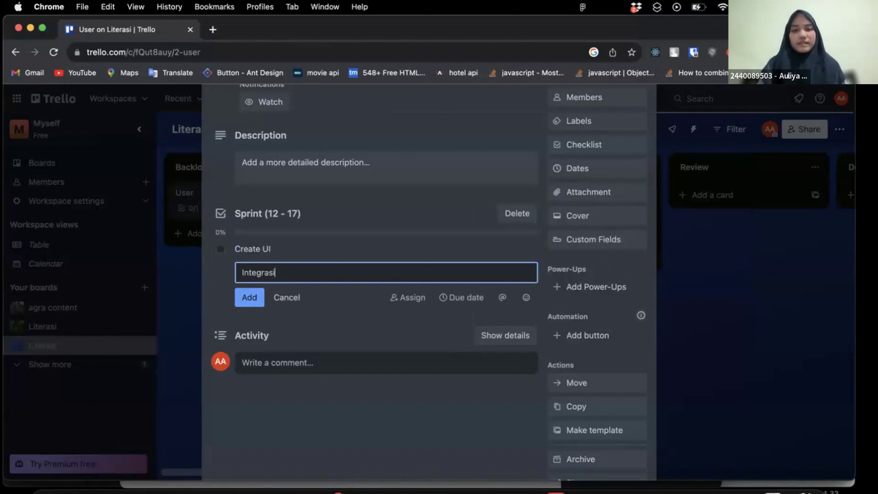
text( API)
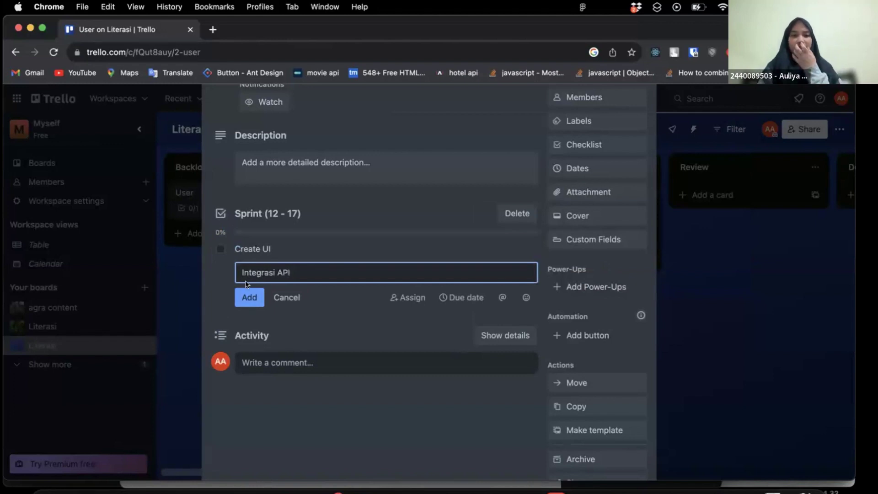
click(249, 297)
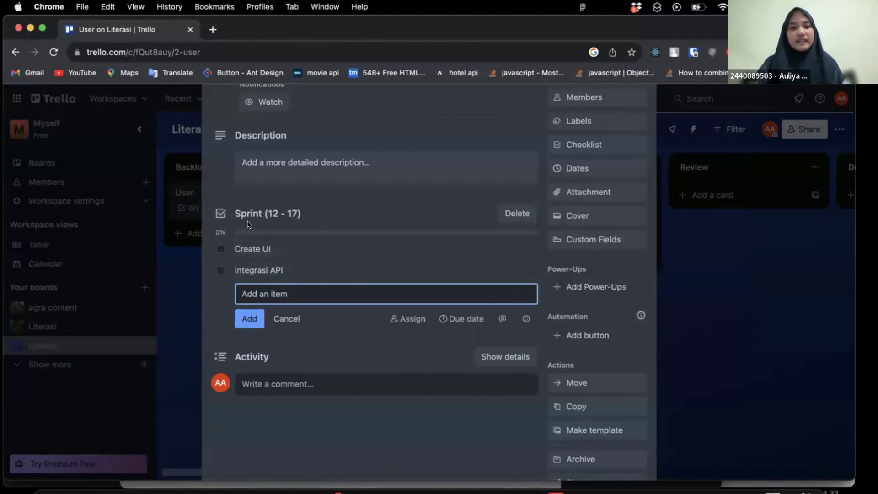
- Rename the User card to "Halaman User"
scroll(279, 188, up, 3)
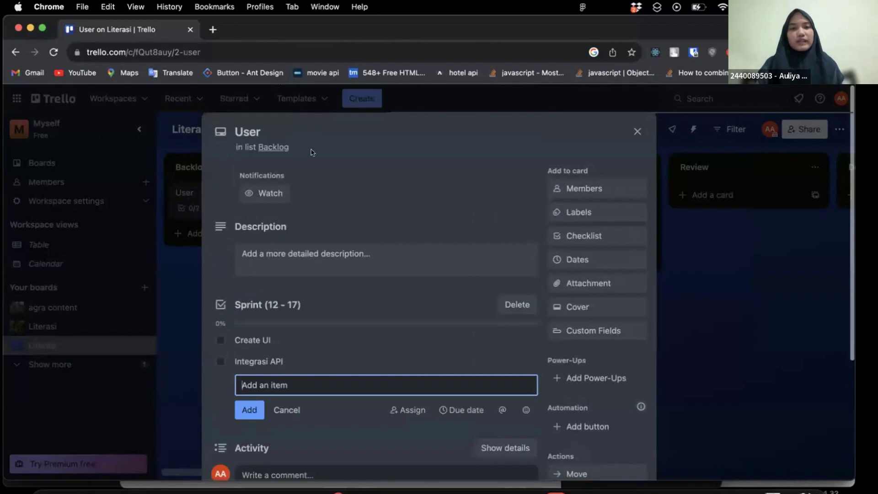
click(236, 129)
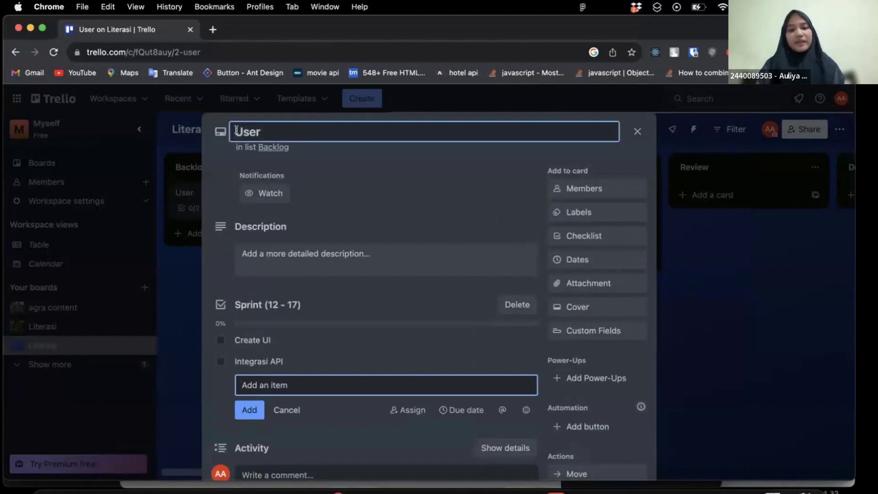
text(Halaman)
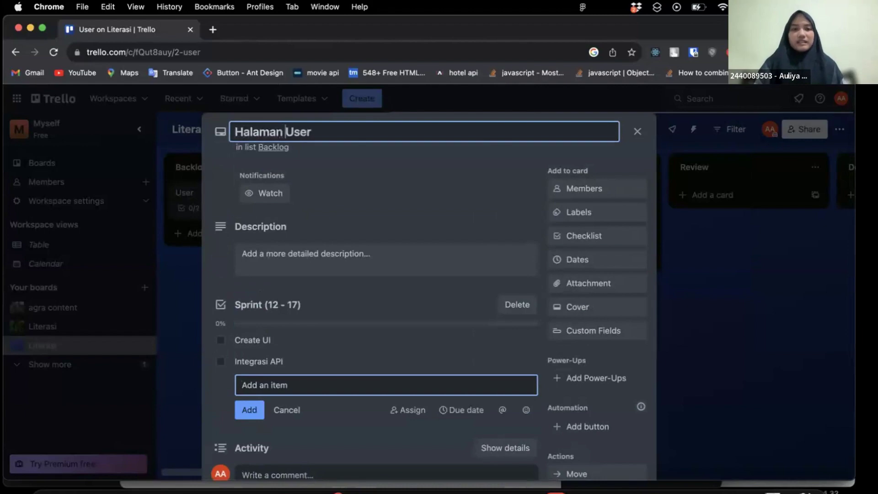
click(204, 187)
- Look over the Halaman User card and view the actions available for a checklist item, without applying any
scroll(259, 256, down, 3)
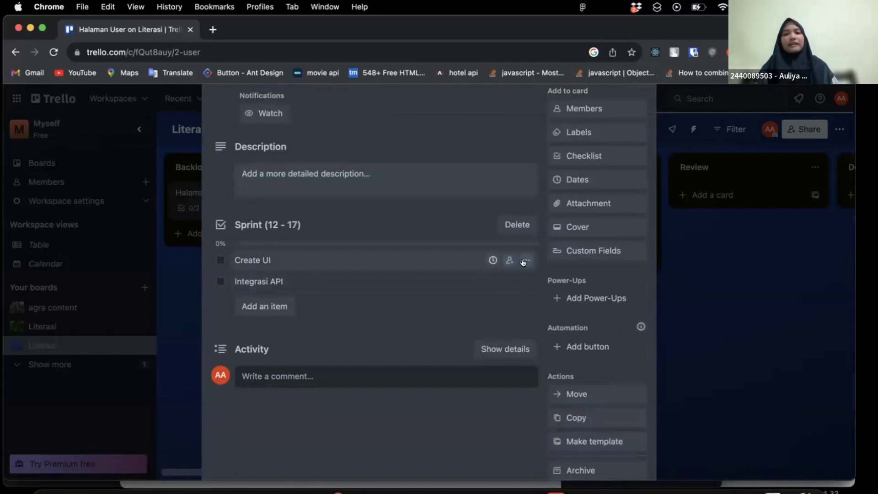
scroll(452, 256, down, 1)
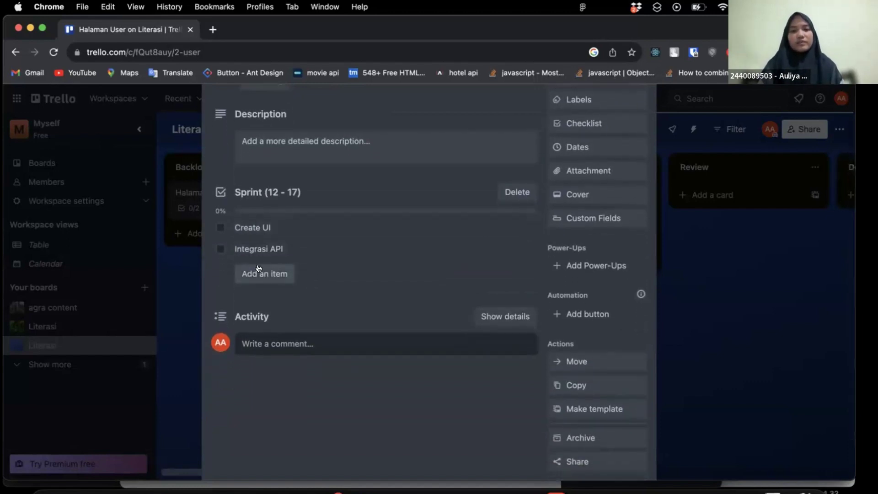
scroll(258, 269, down, 2)
scroll(259, 269, down, 1)
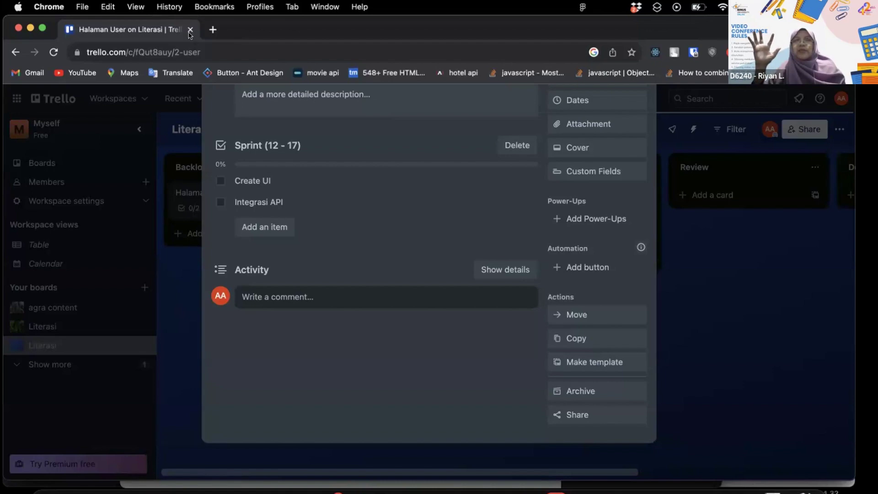
scroll(375, 139, up, 5)
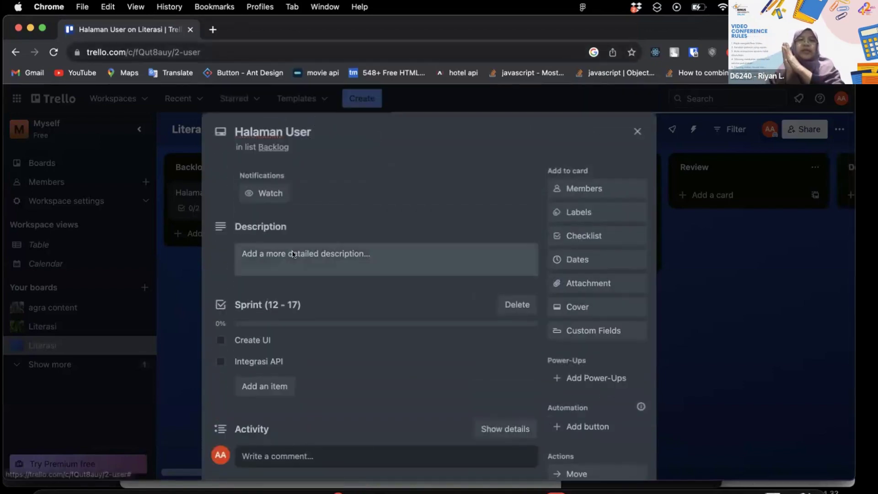
scroll(293, 254, down, 2)
click(525, 263)
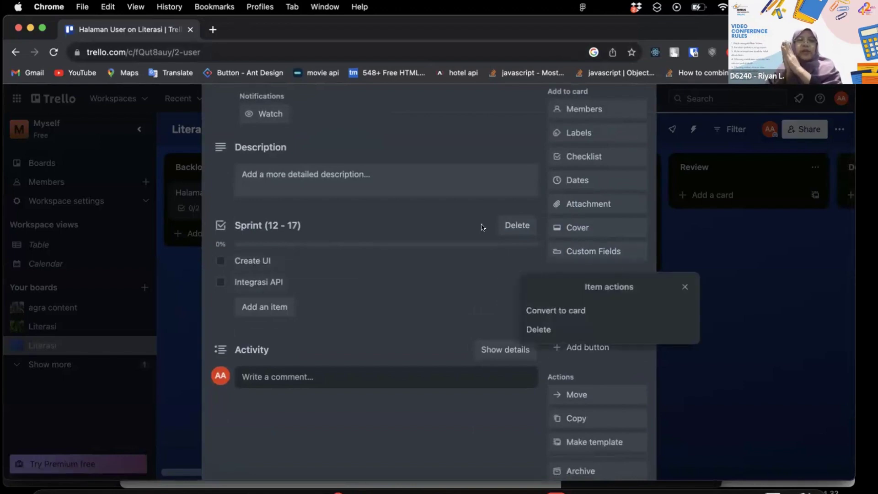
click(463, 215)
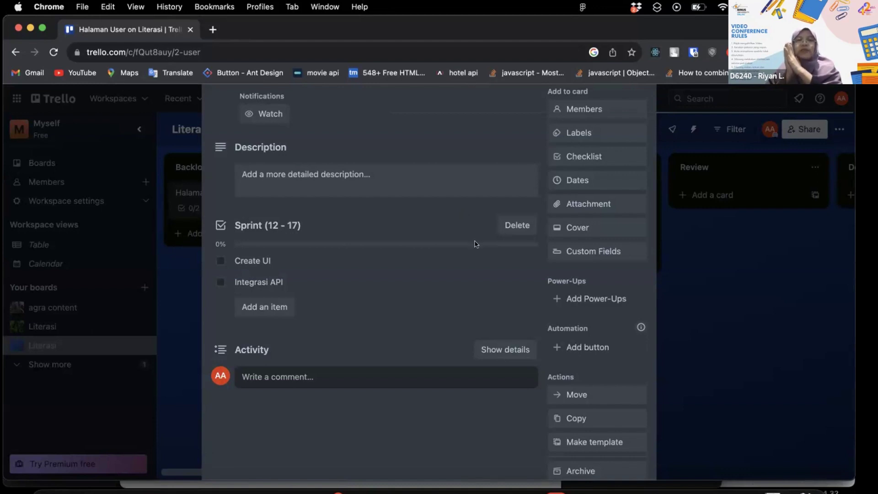
- Examine the Create UI item's actions and editing options without changing it, and close the card to return to the board
mouse_move(492, 262)
click(524, 261)
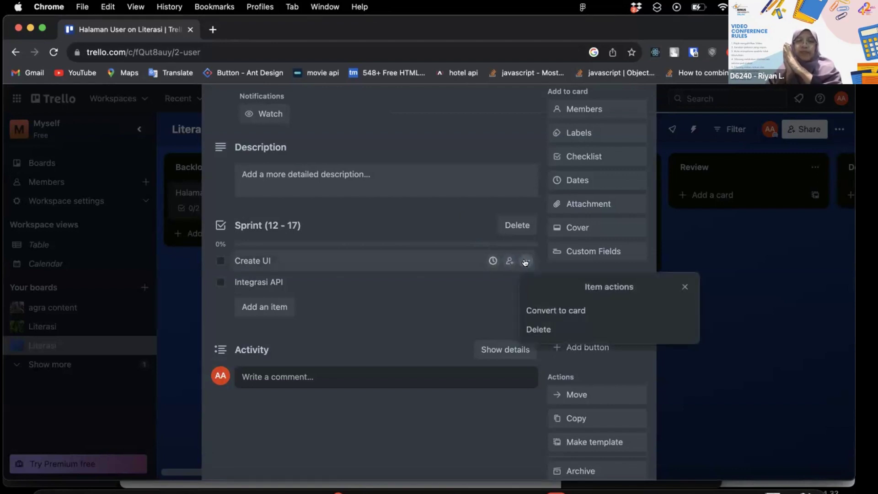
click(427, 262)
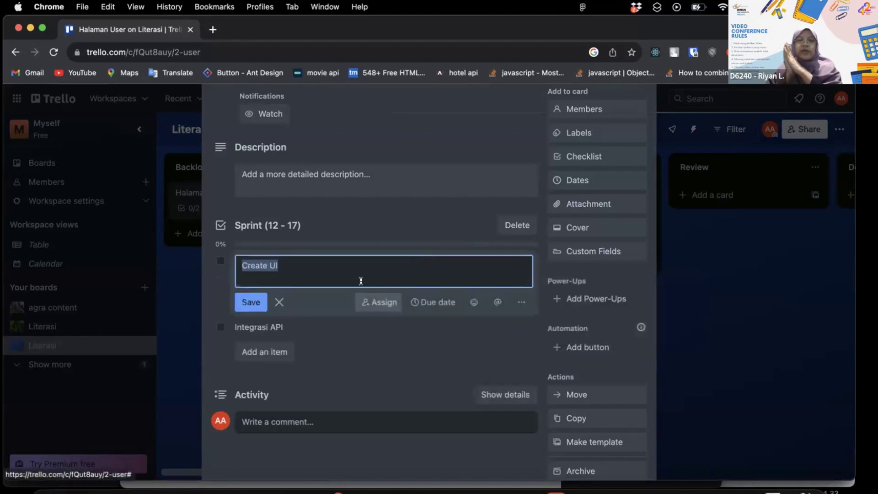
scroll(374, 256, down, 2)
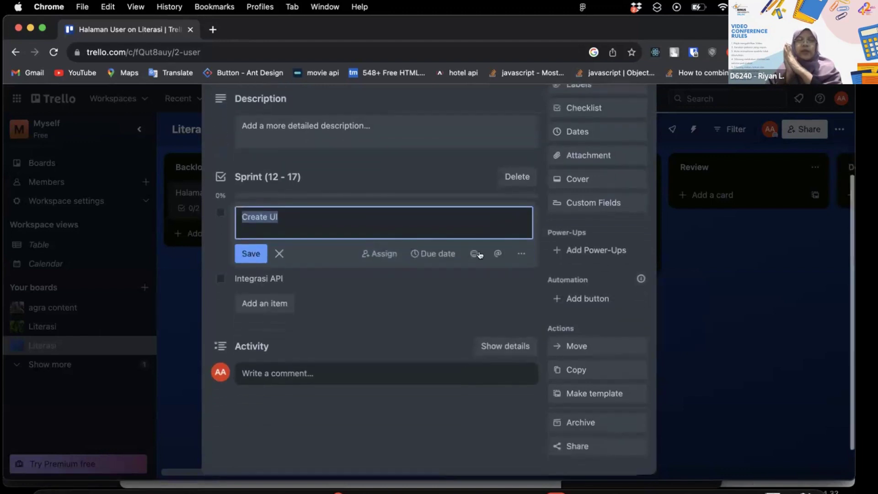
click(521, 253)
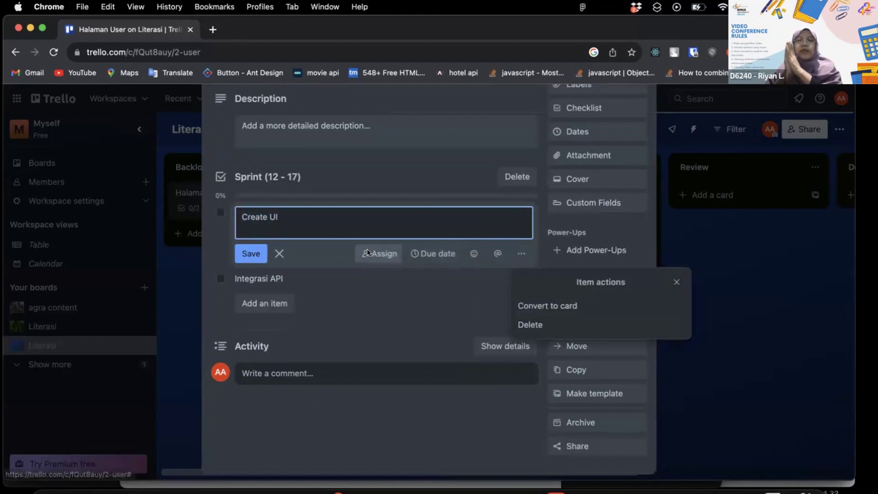
scroll(368, 254, down, 2)
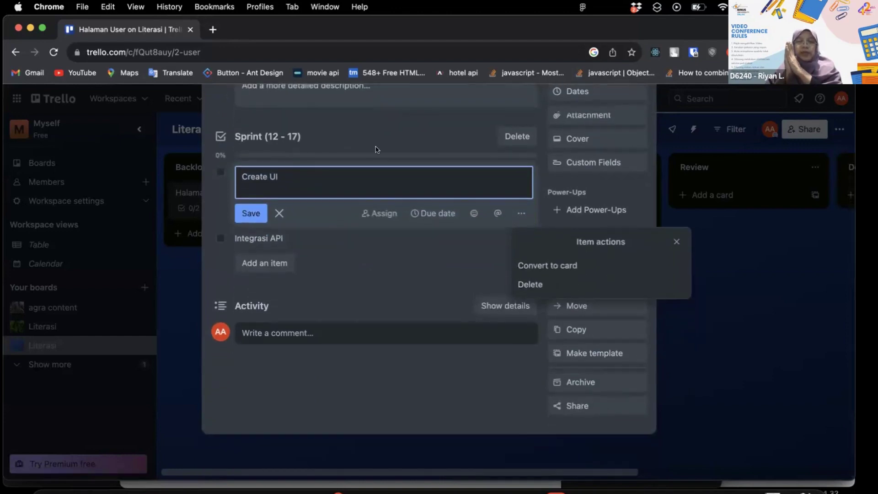
click(387, 136)
scroll(650, 151, up, 5)
click(635, 132)
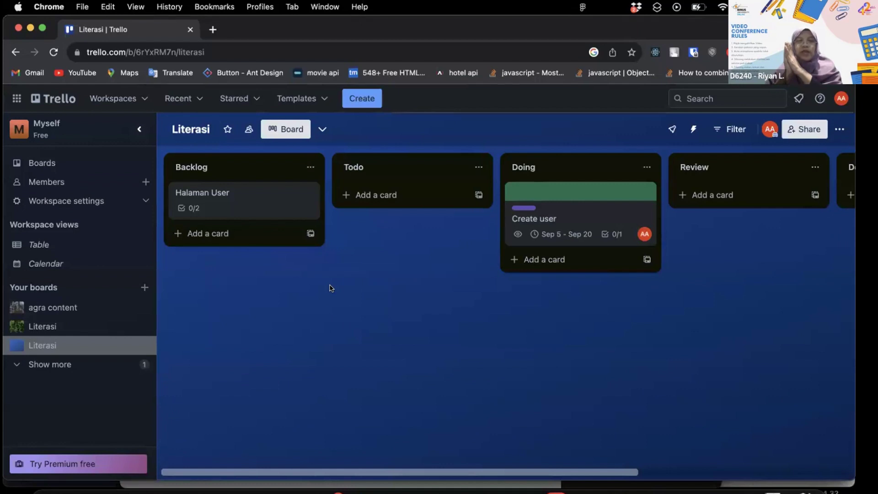
- Move the Halaman User card from Backlog to Todo, and on to the end of the Doing list
scroll(330, 288, right, 1)
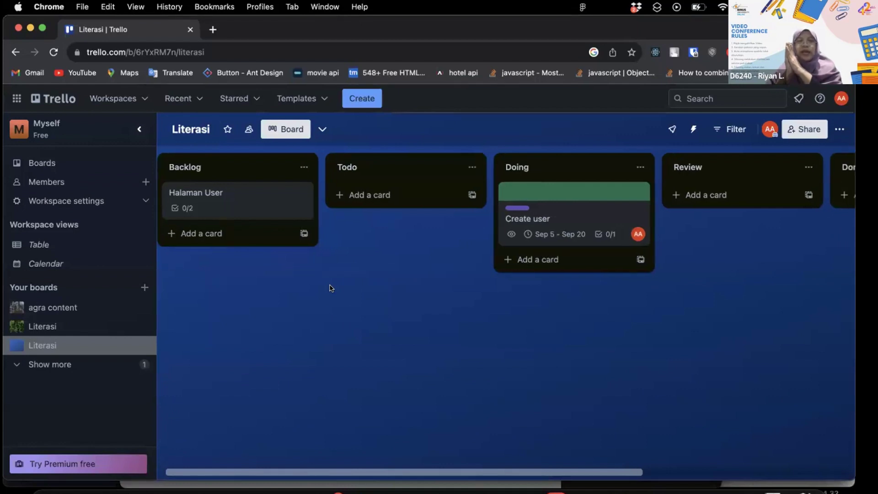
scroll(330, 288, right, 1)
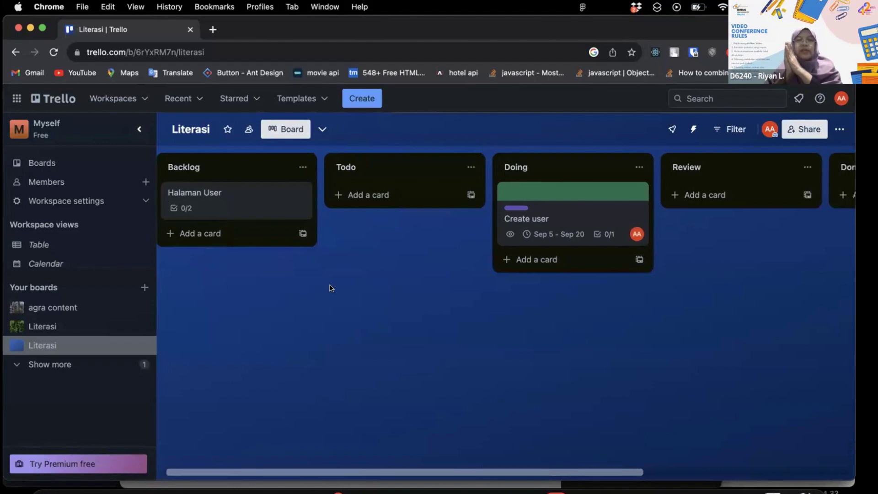
scroll(331, 288, left, 1)
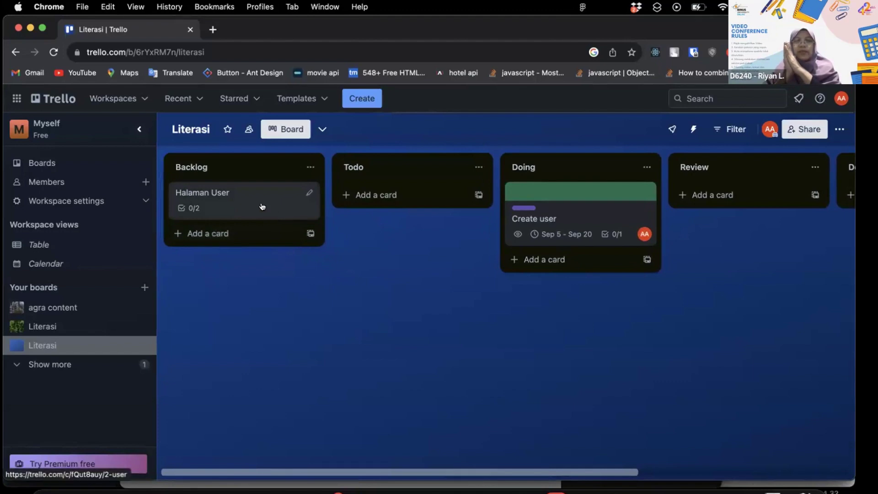
drag(266, 207, 423, 206)
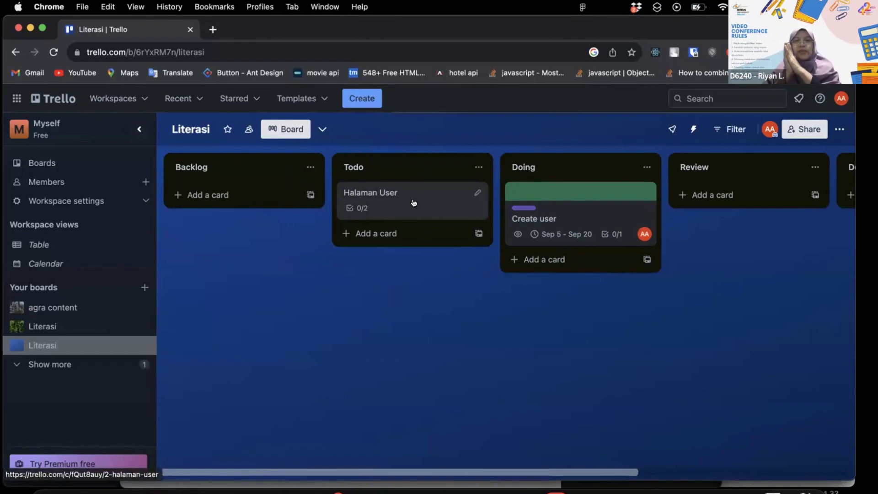
drag(414, 203, 567, 259)
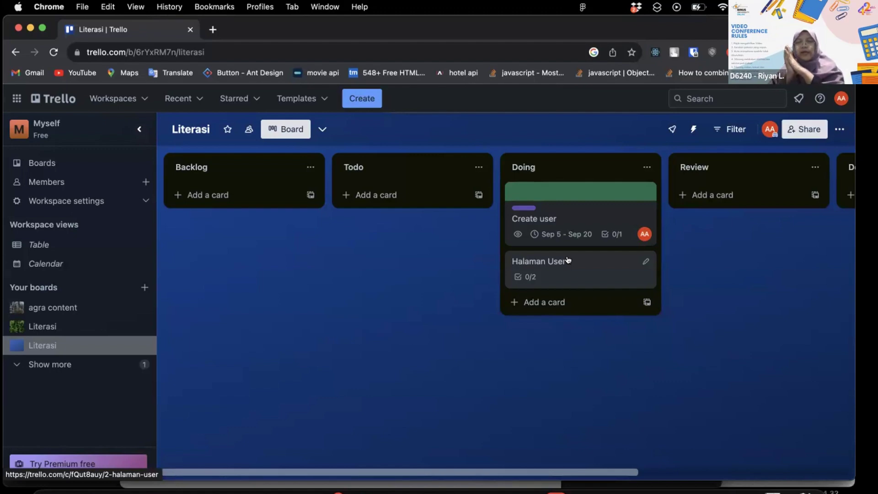
- Move the Halaman User card from Doing to Review, and on to the Done list
scroll(567, 259, right, 5)
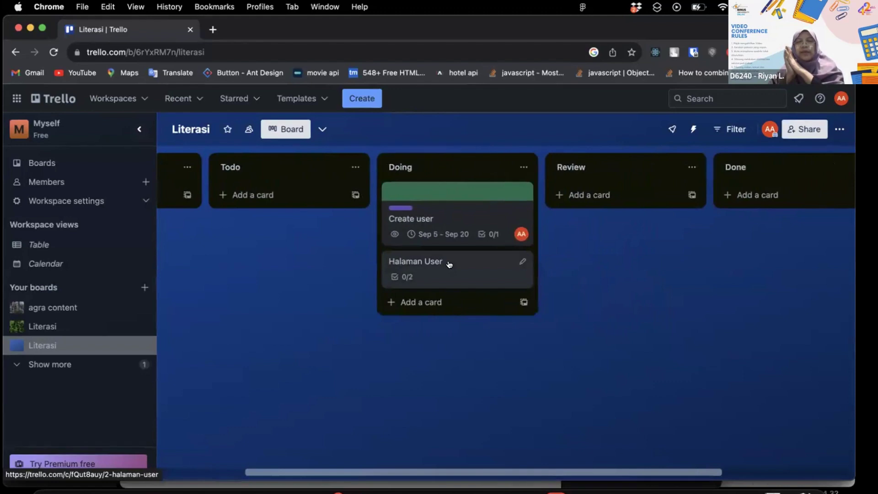
drag(450, 265, 449, 265)
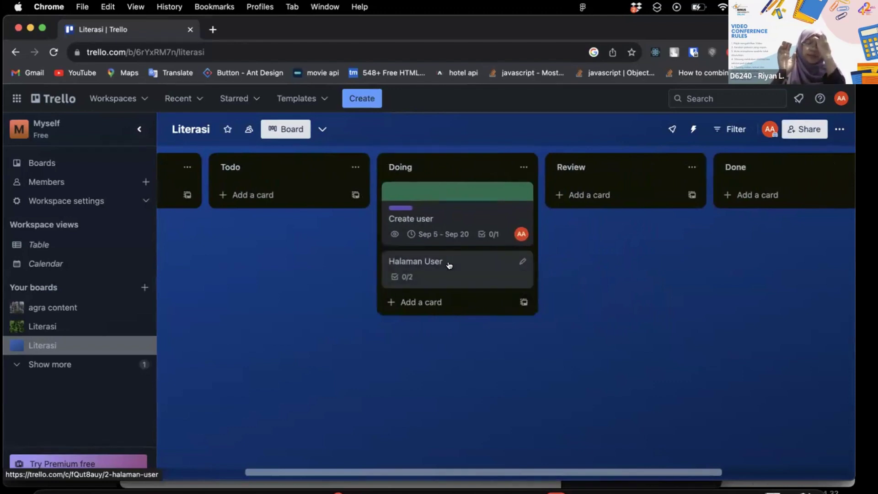
scroll(449, 265, right, 4)
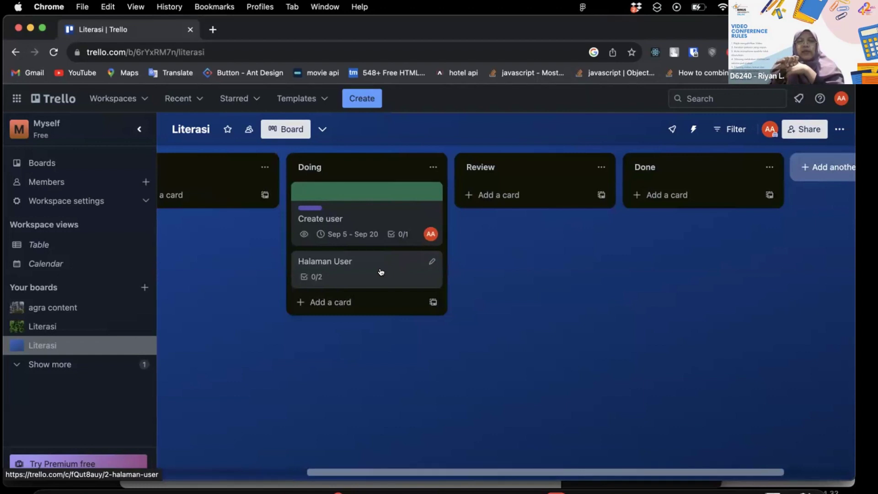
drag(384, 270, 517, 201)
scroll(580, 228, right, 3)
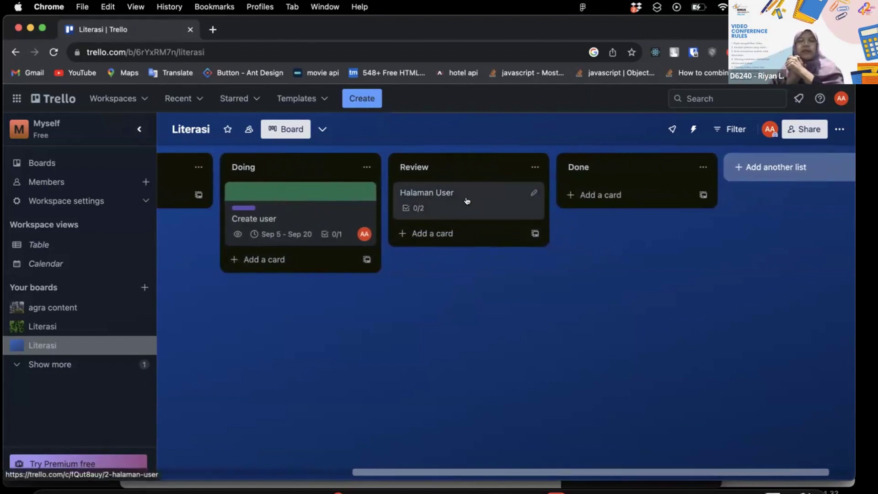
drag(521, 188, 612, 198)
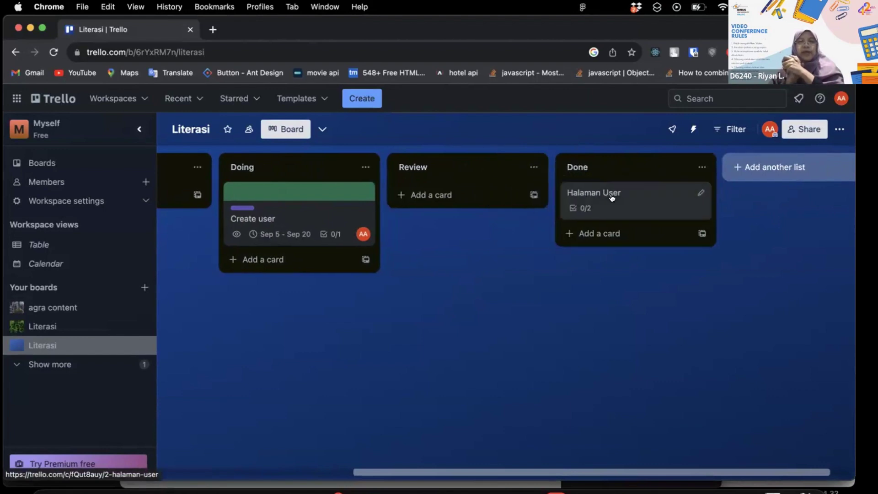
- Look over the board's lists from Backlog to Done, and make the browser window slightly taller
scroll(610, 198, right, 2)
scroll(627, 196, left, 10)
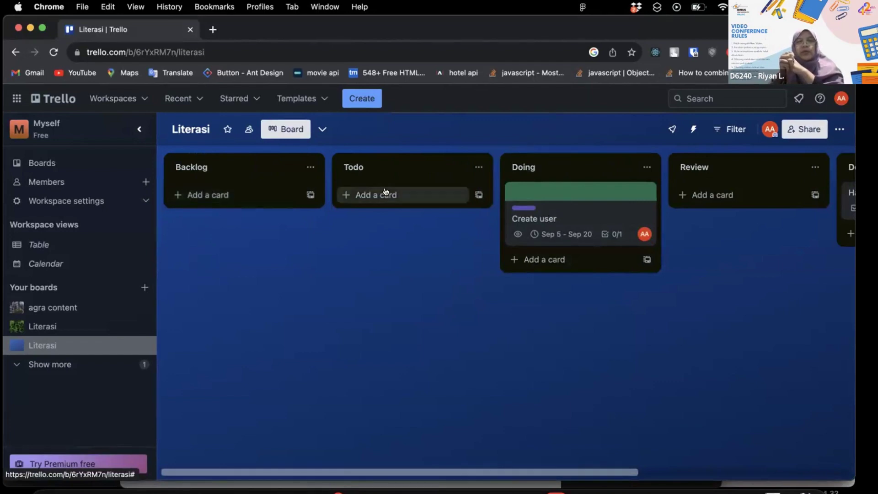
scroll(386, 204, right, 1)
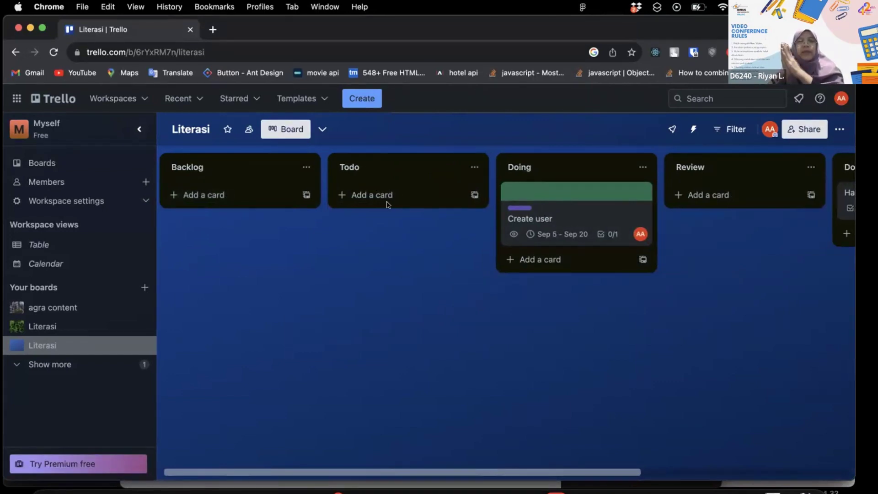
scroll(386, 204, right, 1)
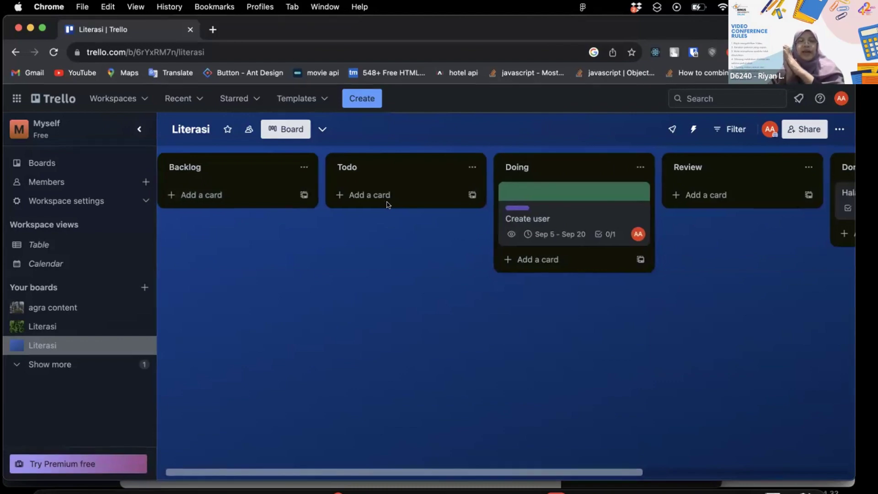
scroll(387, 204, right, 10)
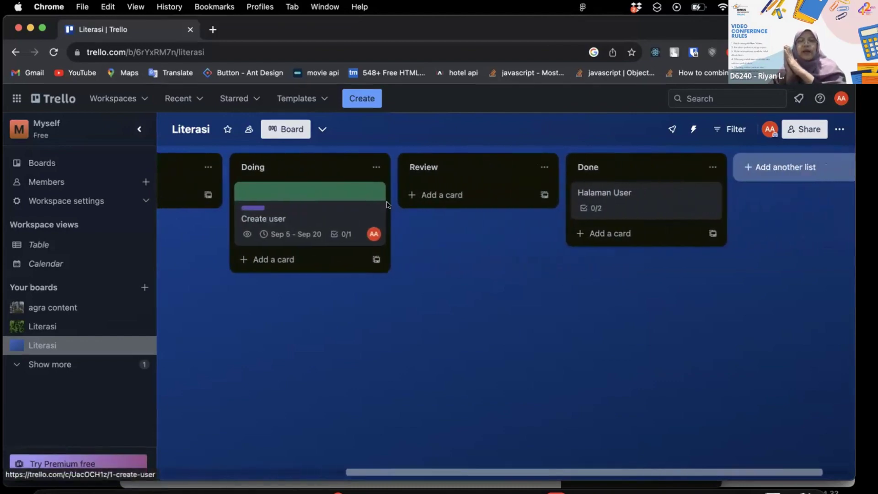
scroll(386, 204, left, 10)
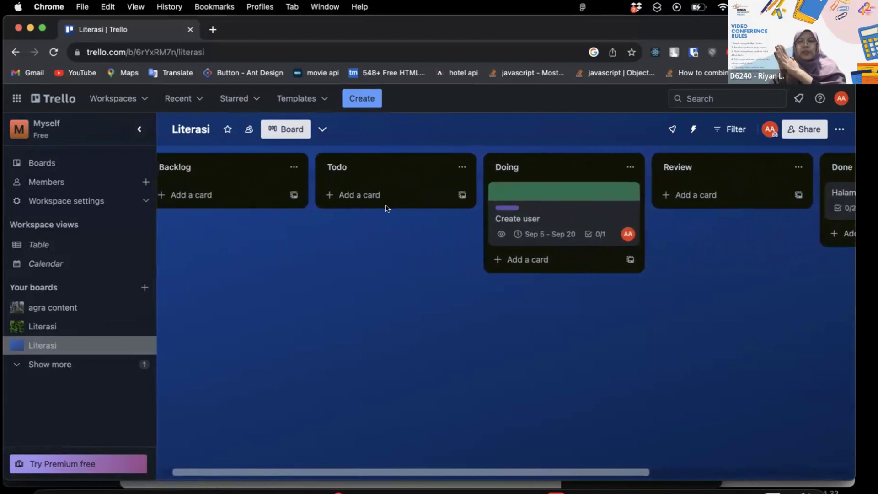
scroll(387, 209, left, 1)
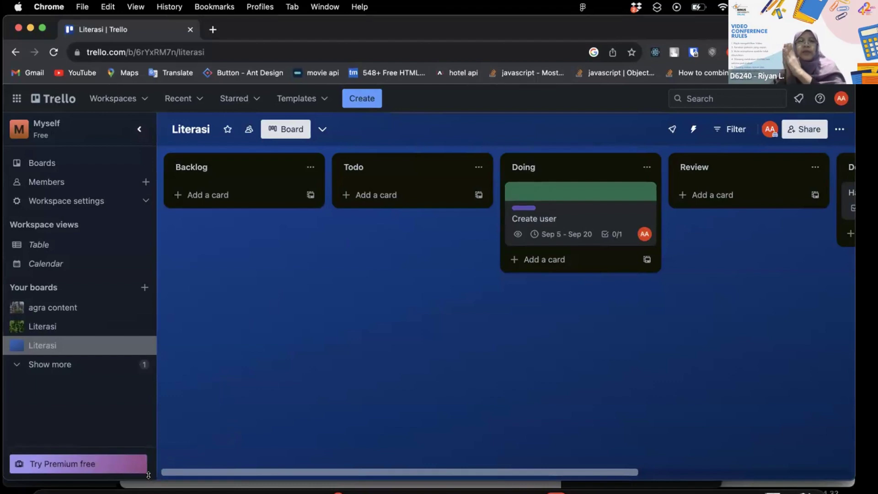
drag(154, 480, 187, 487)
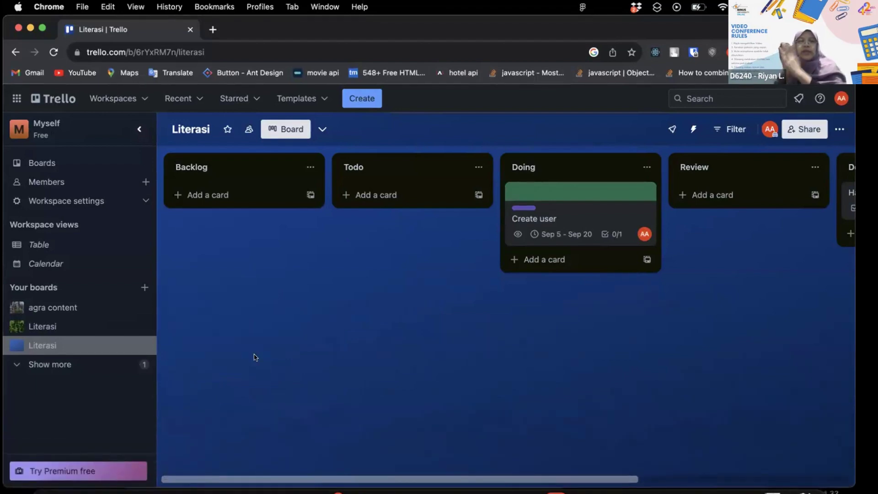
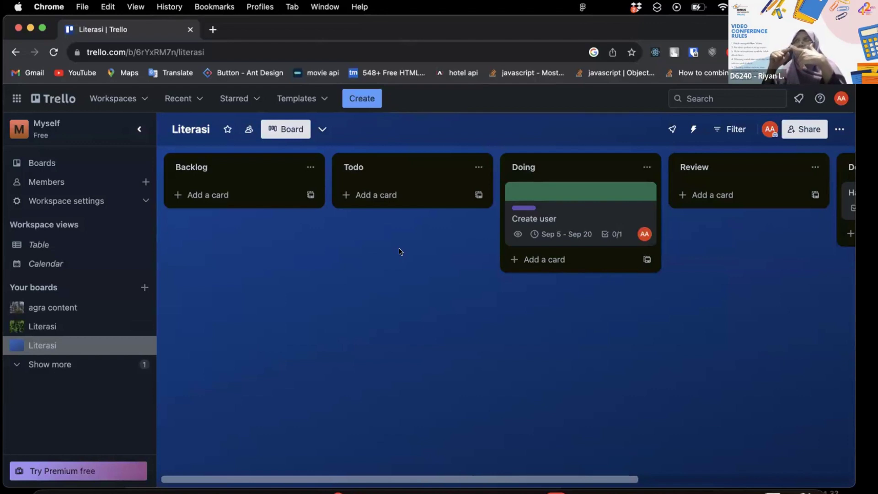
- View the Halaman User card in Done and the Create user card in Doing, closing each without changes
scroll(399, 251, right, 5)
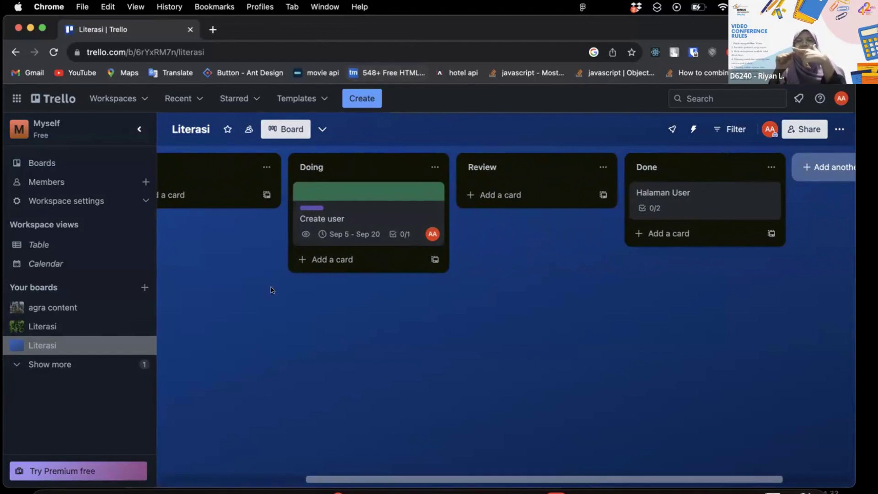
scroll(270, 288, left, 4)
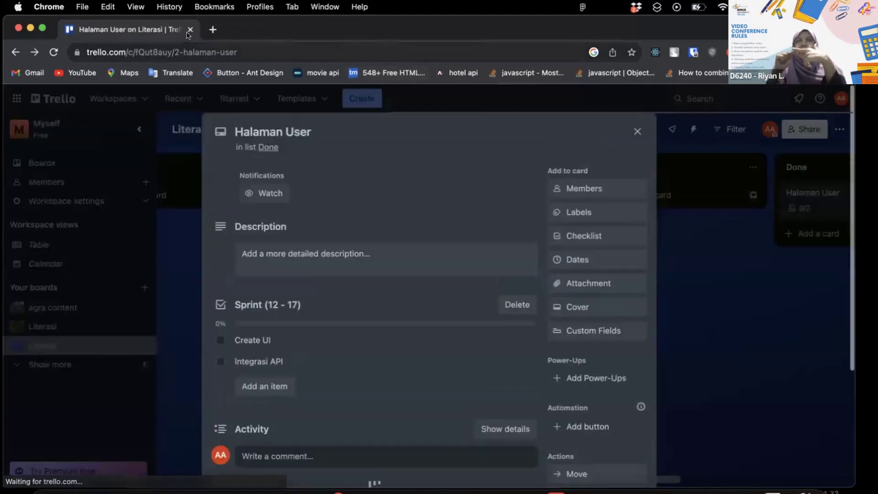
click(636, 131)
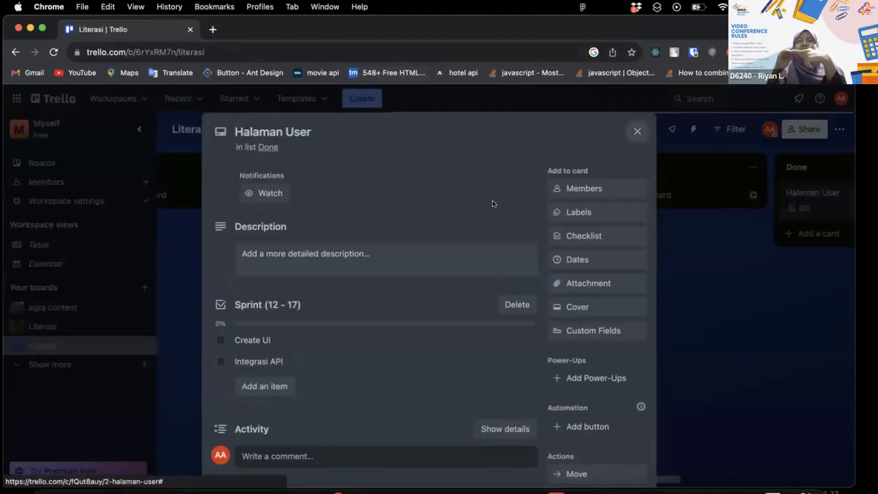
scroll(493, 203, left, 2)
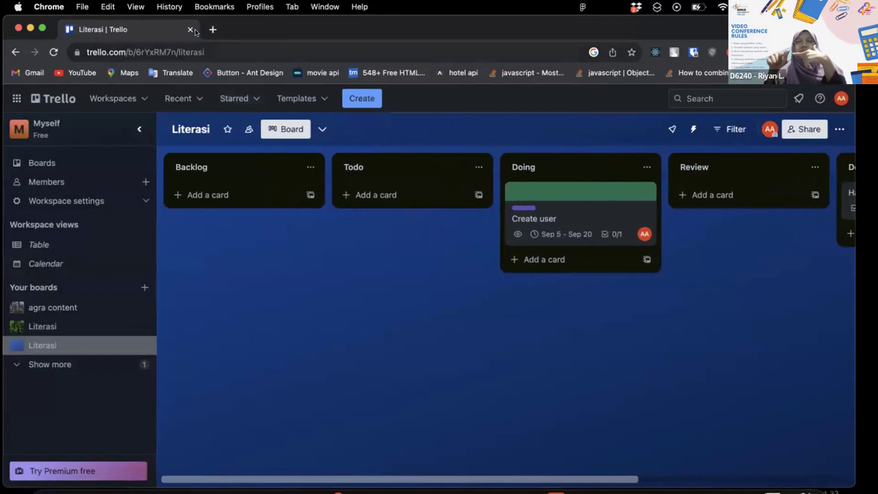
scroll(588, 184, right, 3)
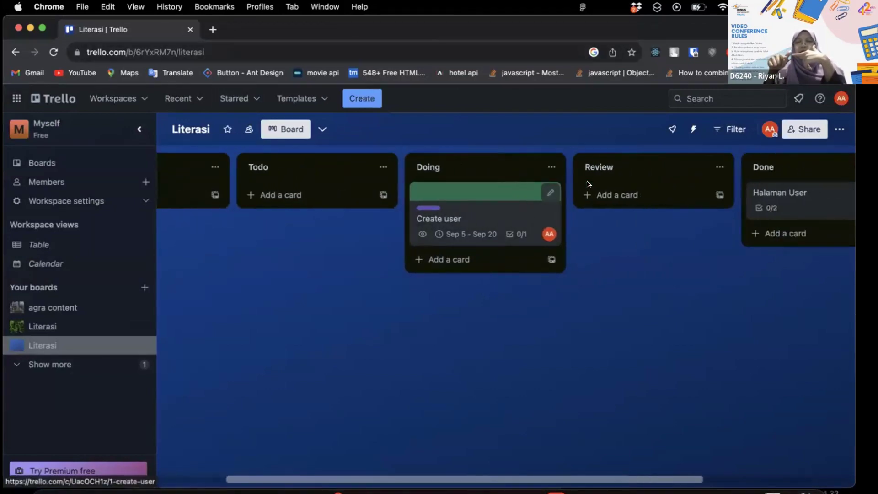
click(526, 215)
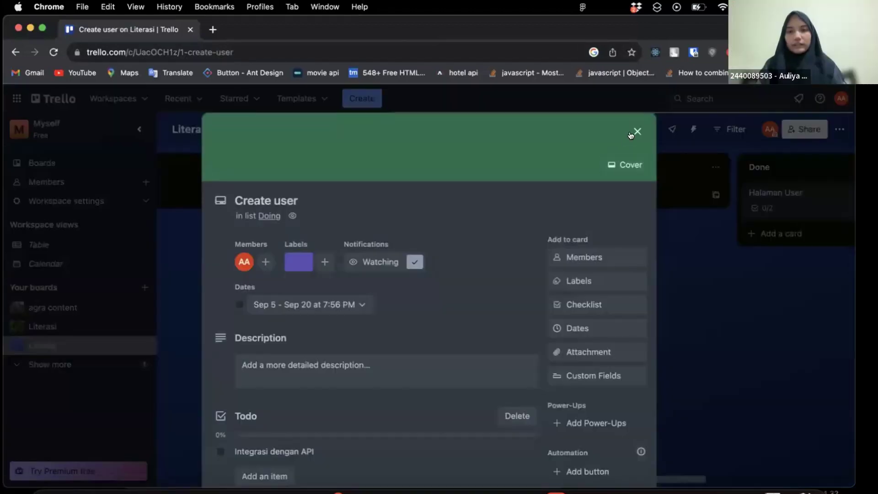
click(630, 134)
- Examine the Halaman User card's description, Sprint (12 - 17) checklist and card options, and close the card to return to the board
scroll(663, 215, right, 4)
click(659, 215)
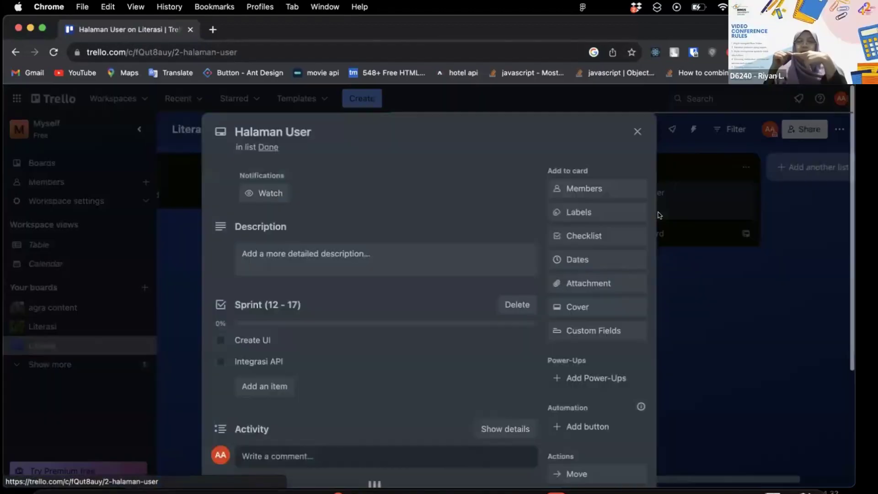
scroll(352, 311, down, 1)
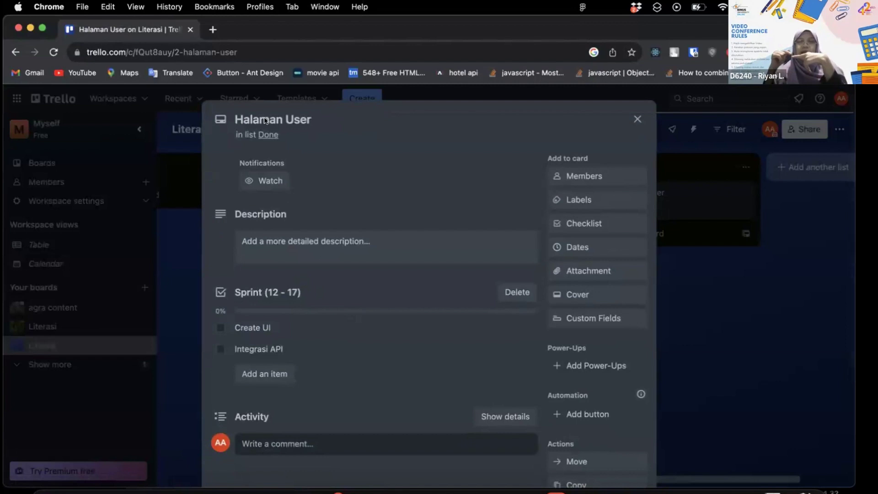
scroll(274, 285, down, 3)
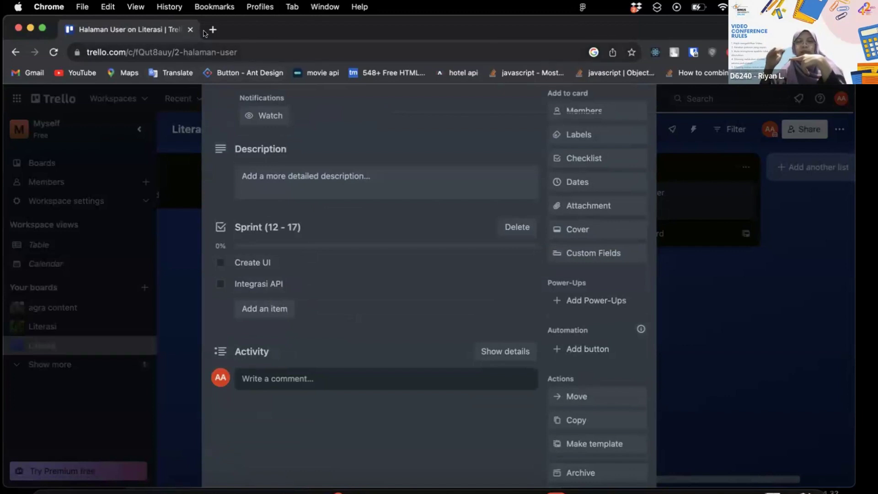
scroll(320, 183, down, 1)
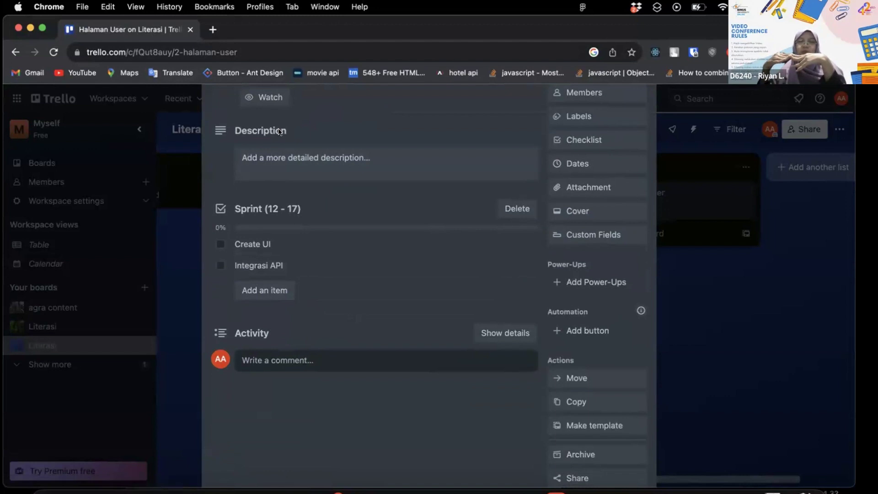
scroll(280, 213, up, 1)
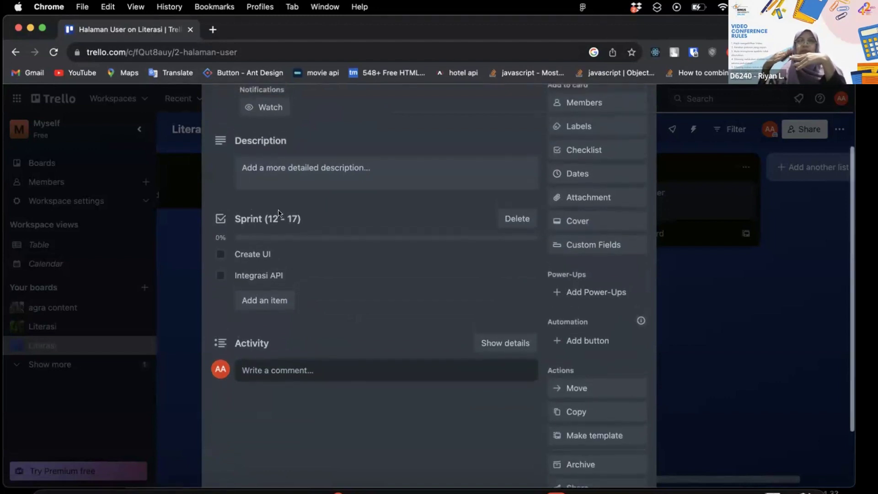
scroll(279, 213, up, 3)
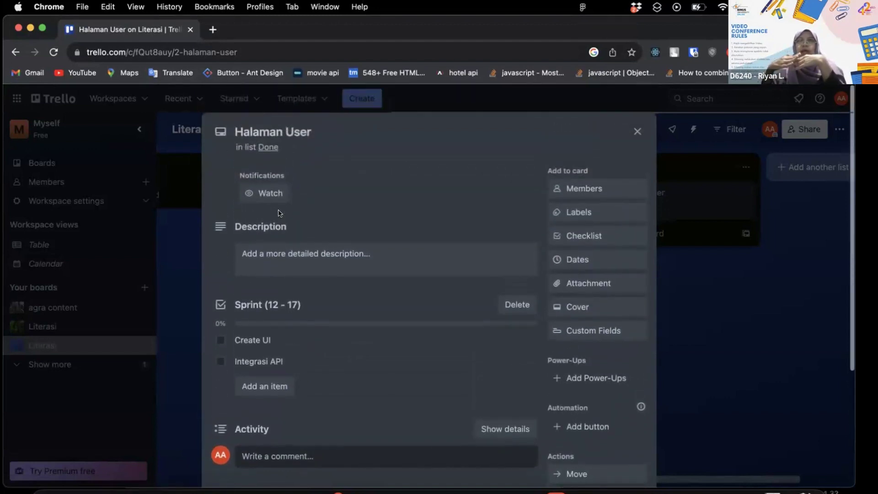
scroll(280, 213, down, 1)
scroll(280, 213, up, 1)
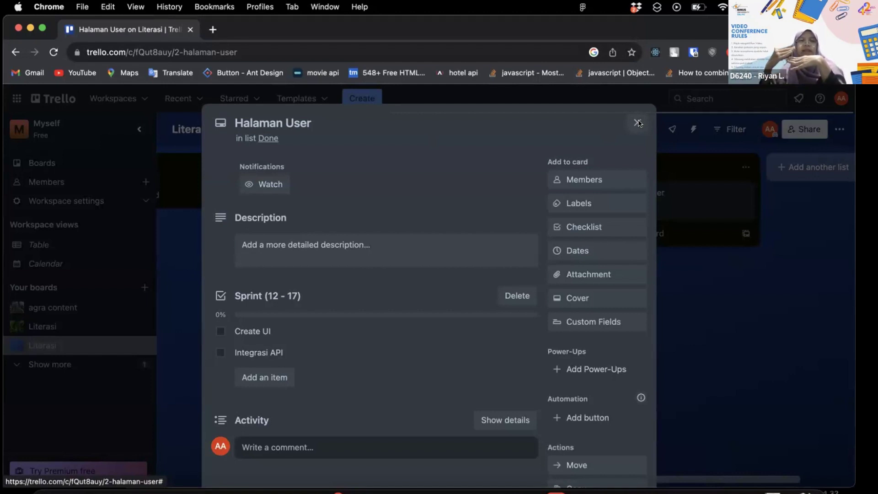
scroll(556, 186, down, 1)
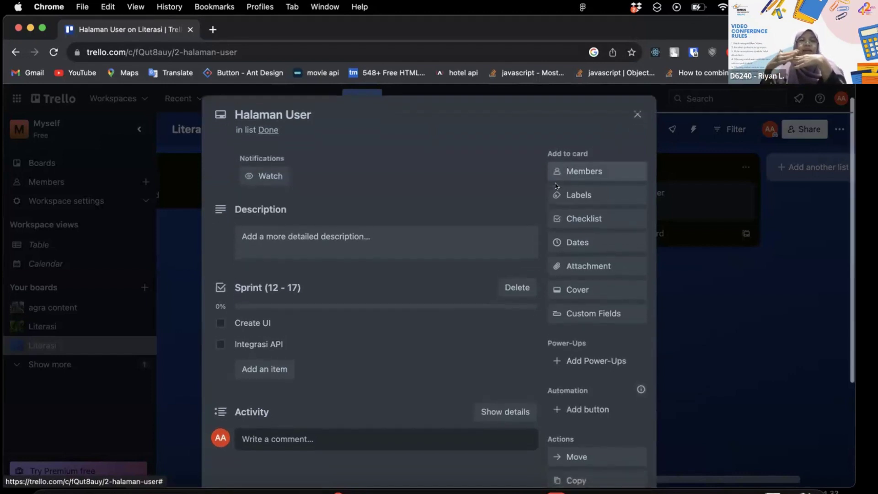
scroll(556, 186, down, 1)
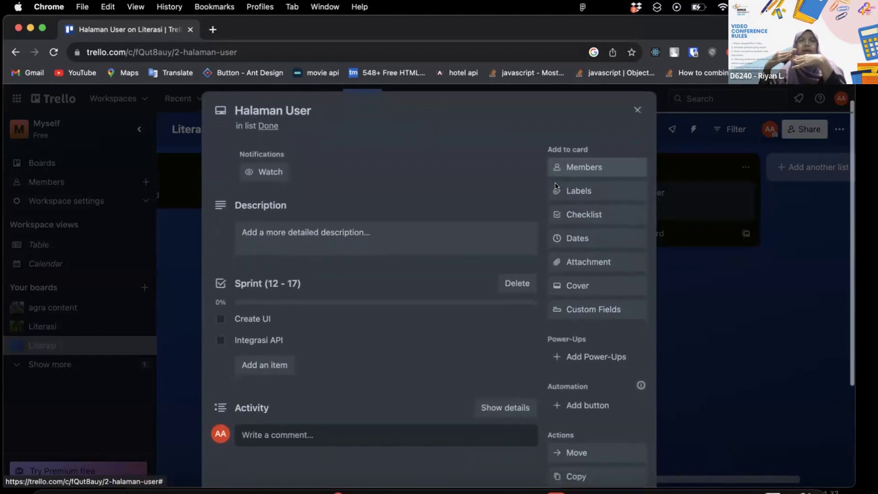
scroll(556, 185, down, 2)
scroll(556, 186, up, 4)
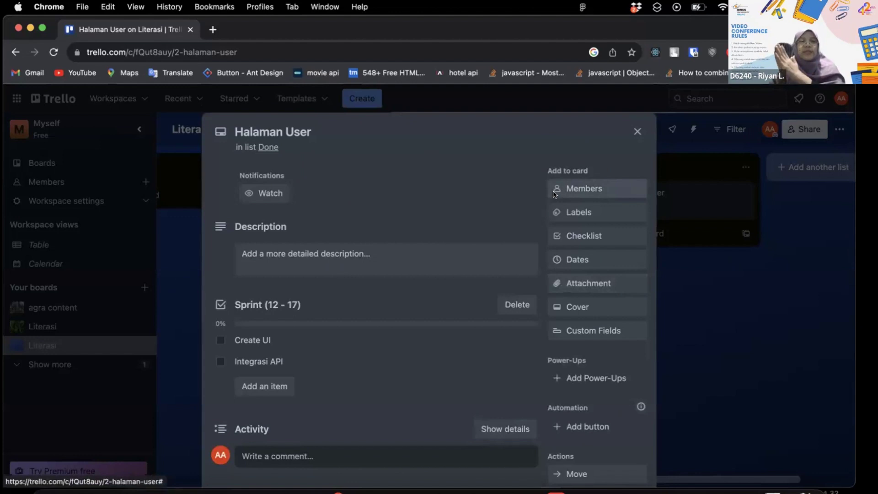
click(637, 132)
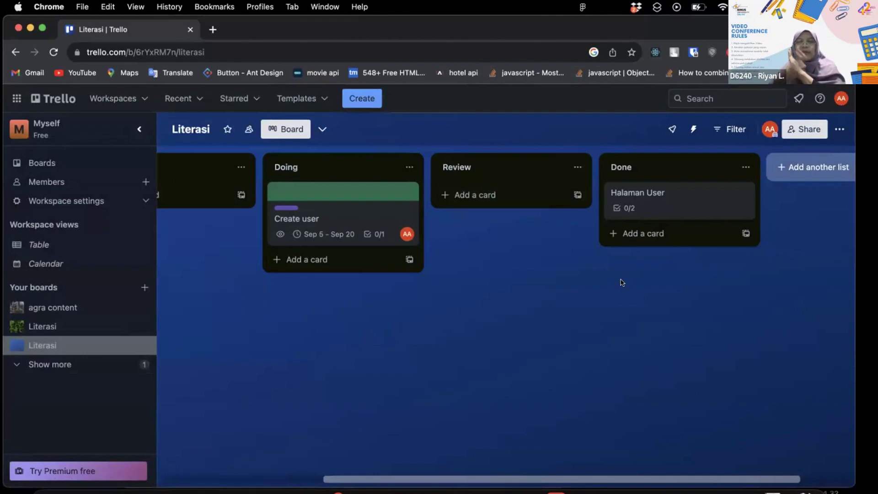
- Rename the board's Backlog list as Planning
scroll(586, 294, left, 2)
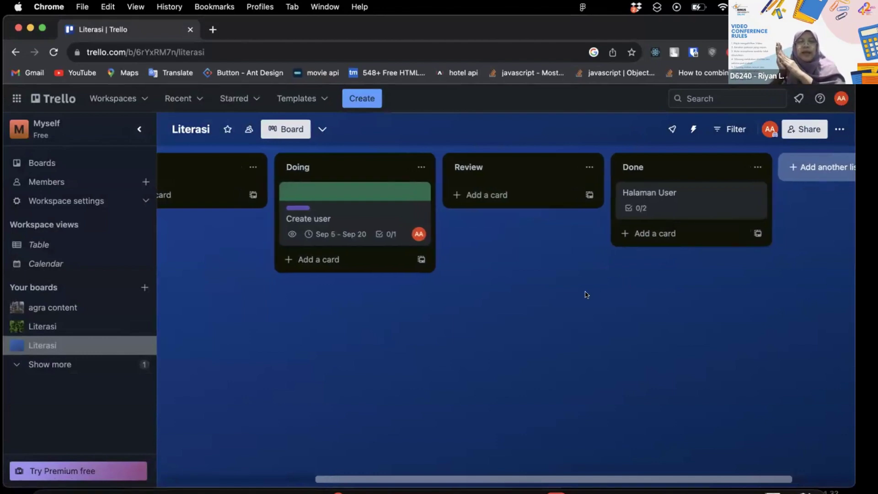
scroll(586, 294, left, 6)
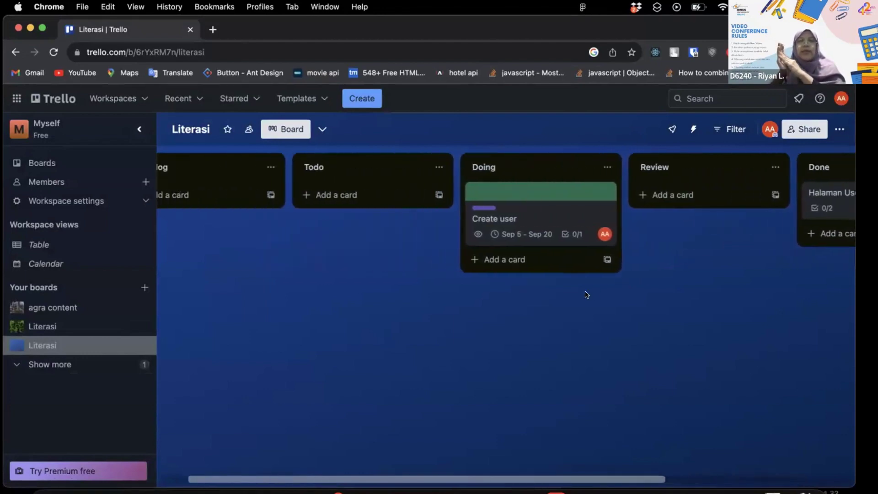
scroll(586, 294, left, 2)
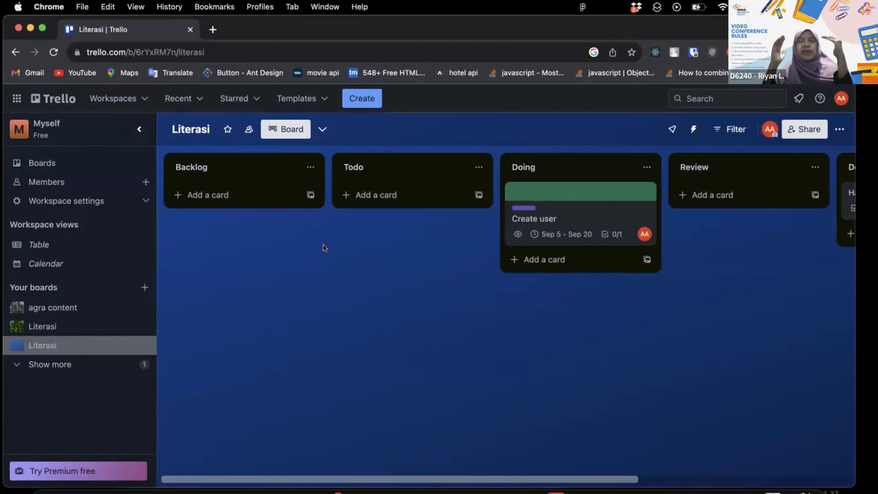
click(310, 170)
click(200, 165)
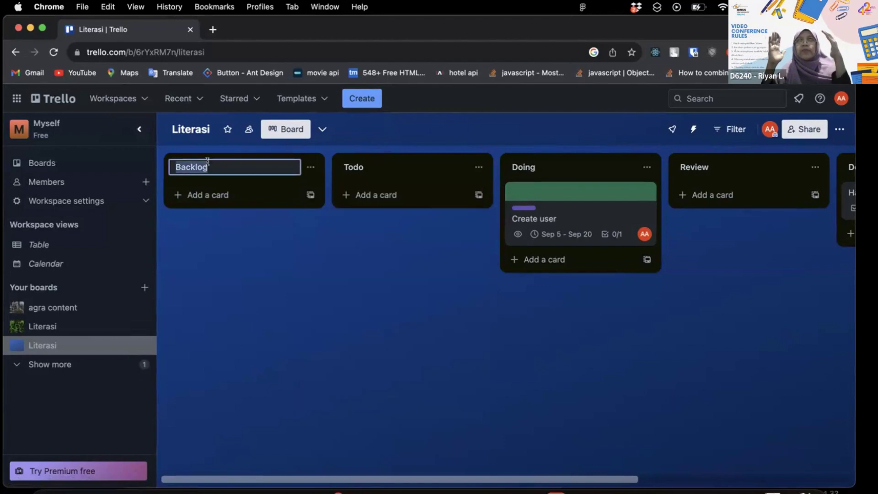
text(Plan)
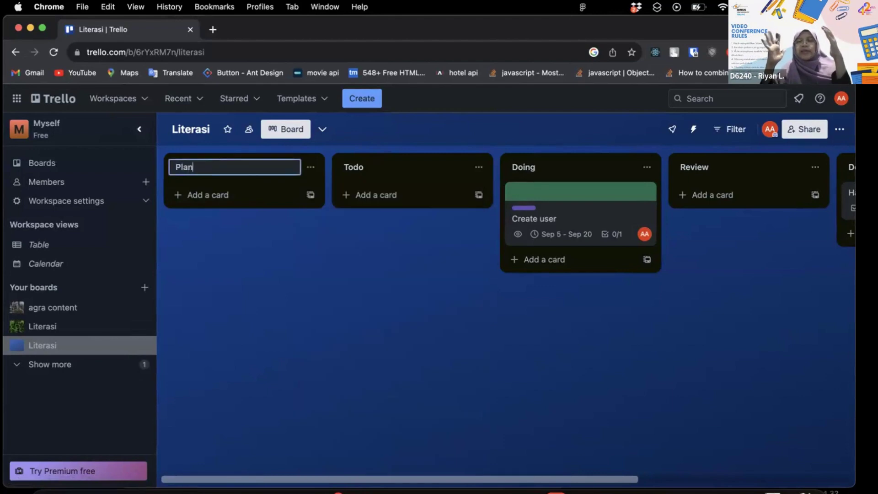
text(ning)
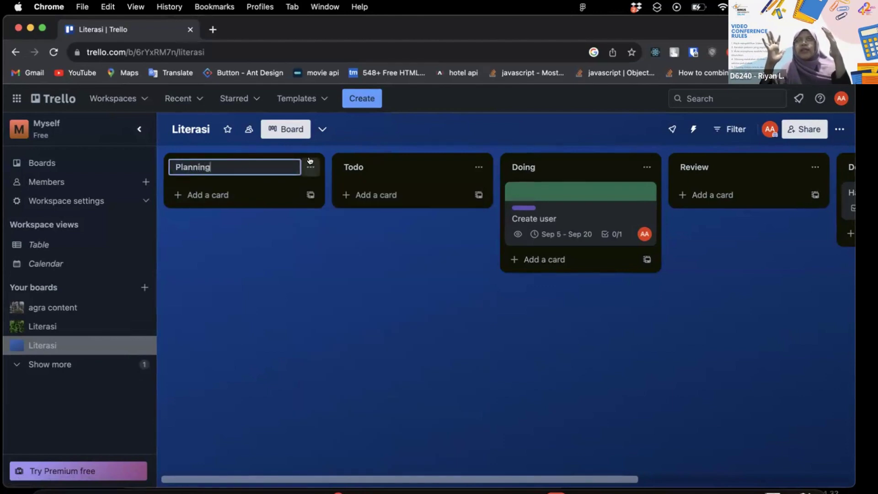
key(Return)
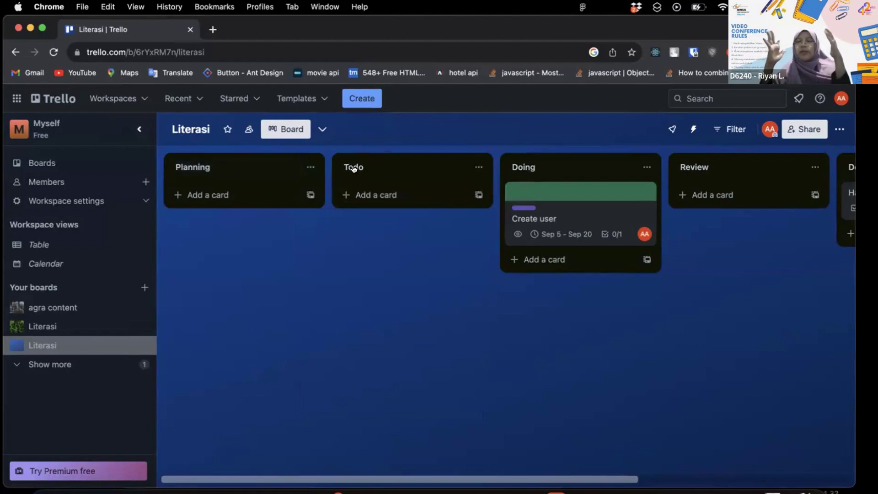
- Rename the Todo list beside Planning as Sprint
click(353, 167)
text(S)
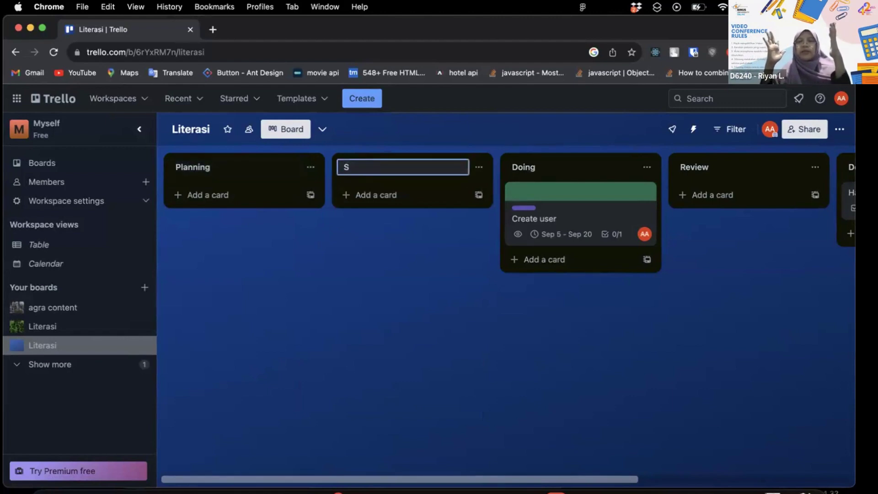
text(print)
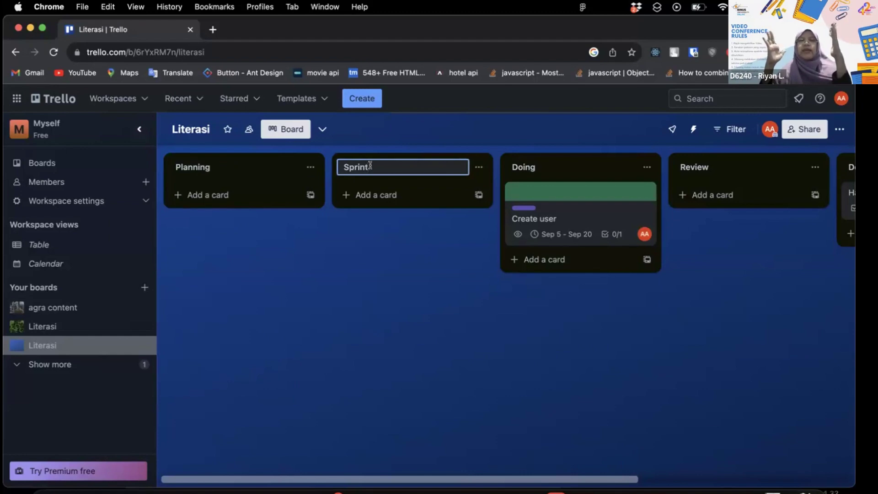
click(376, 250)
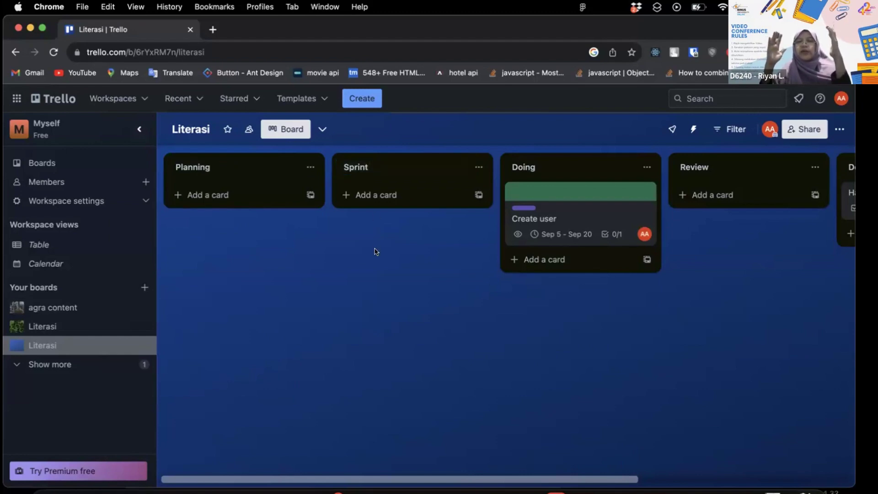
- Change the title of the second list, beside Planning, to Execution
click(359, 166)
text(Executi)
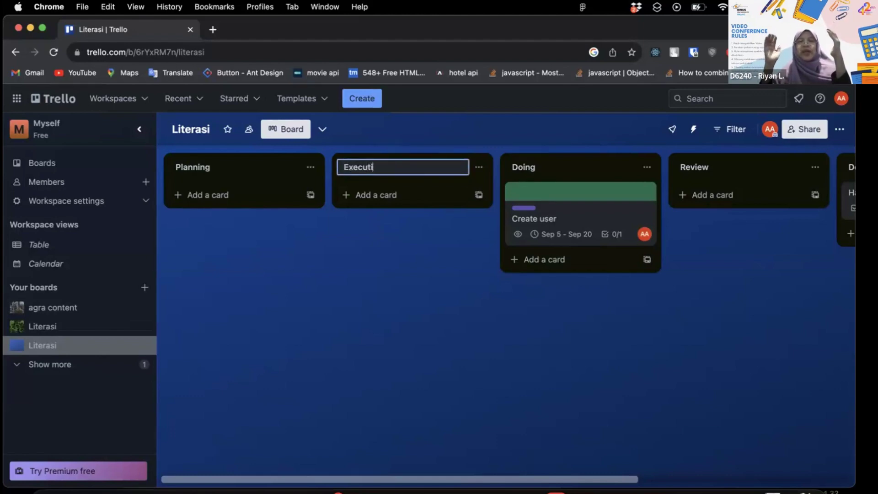
text(on)
click(386, 269)
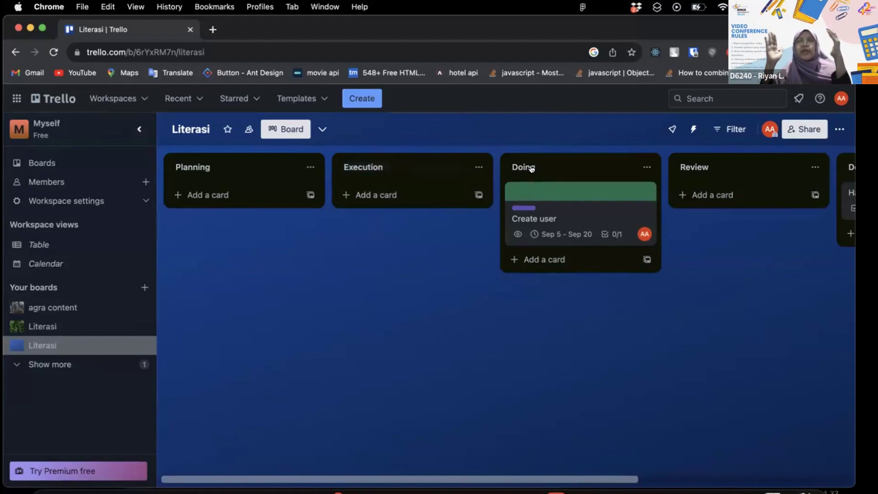
- Rename the Doing list, which holds the Create user card, as Monitoring
scroll(528, 169, right, 1)
scroll(527, 169, right, 5)
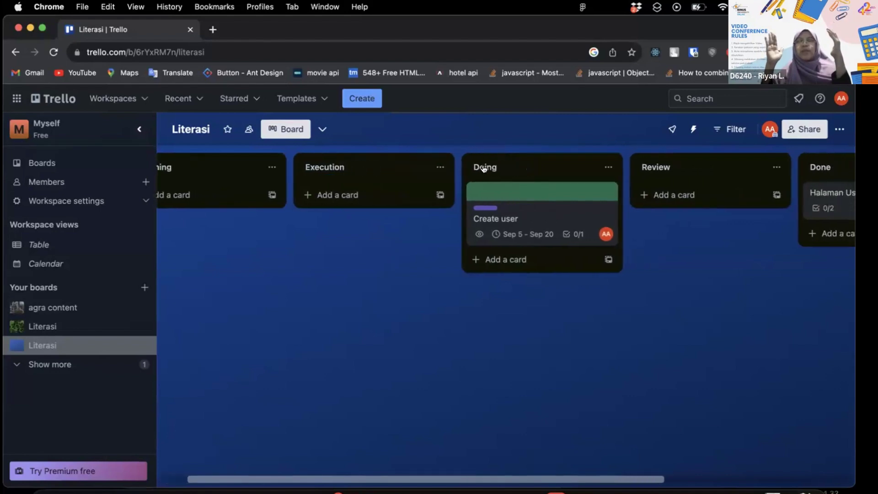
click(433, 161)
text(M)
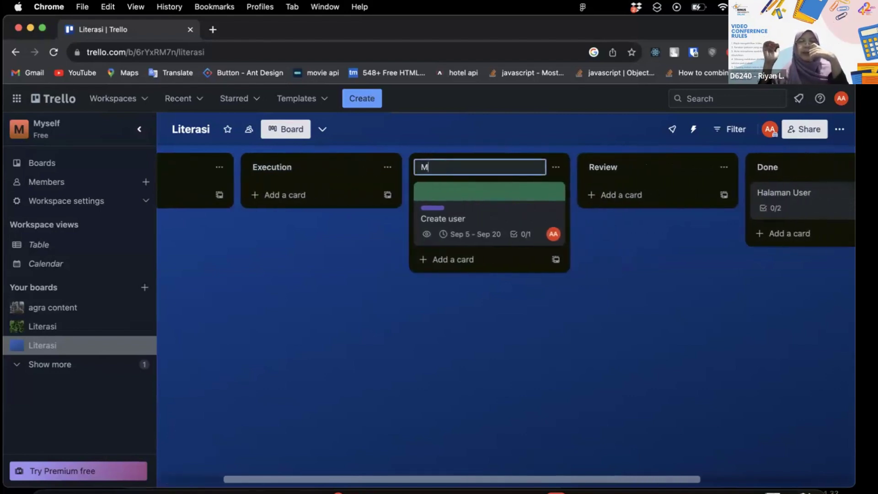
text(onitoring)
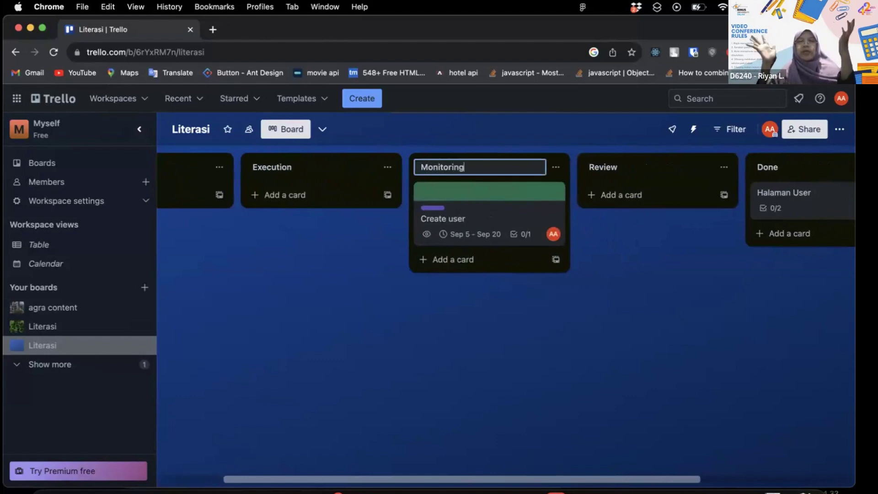
key(Return)
- Rename the Review list between Monitoring and Done as Deploy
scroll(580, 173, right, 3)
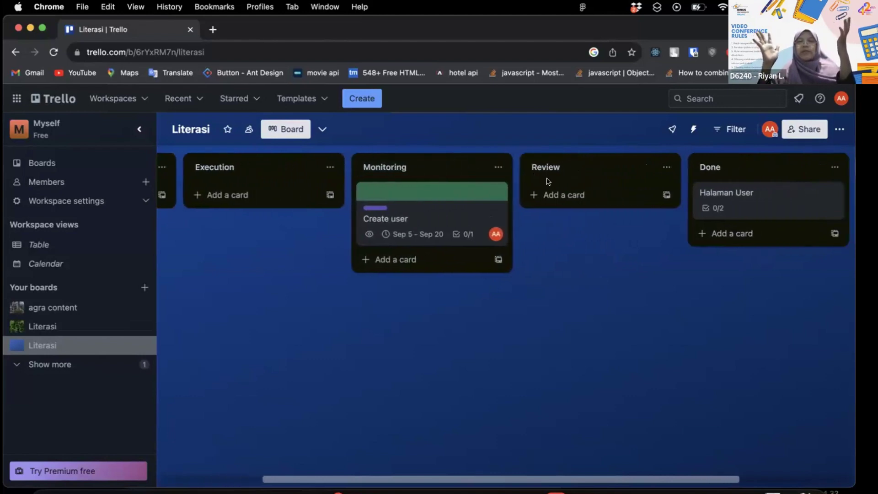
scroll(547, 181, left, 1)
scroll(548, 182, left, 2)
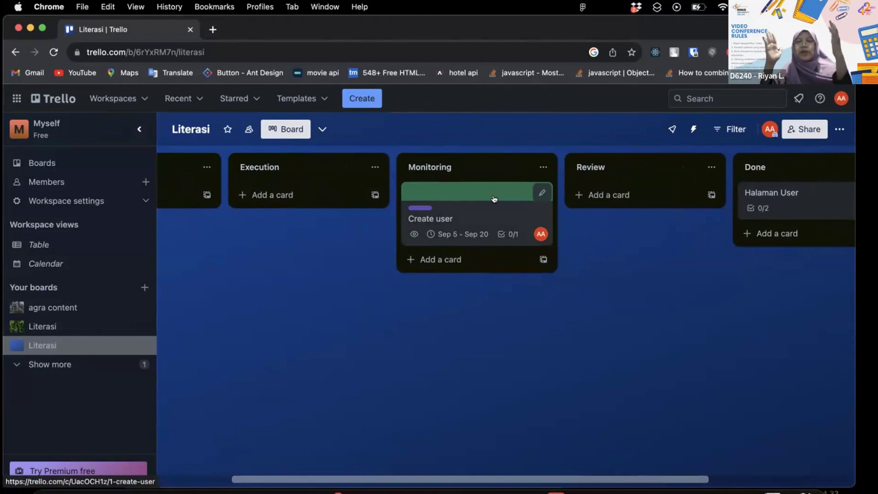
scroll(594, 169, right, 3)
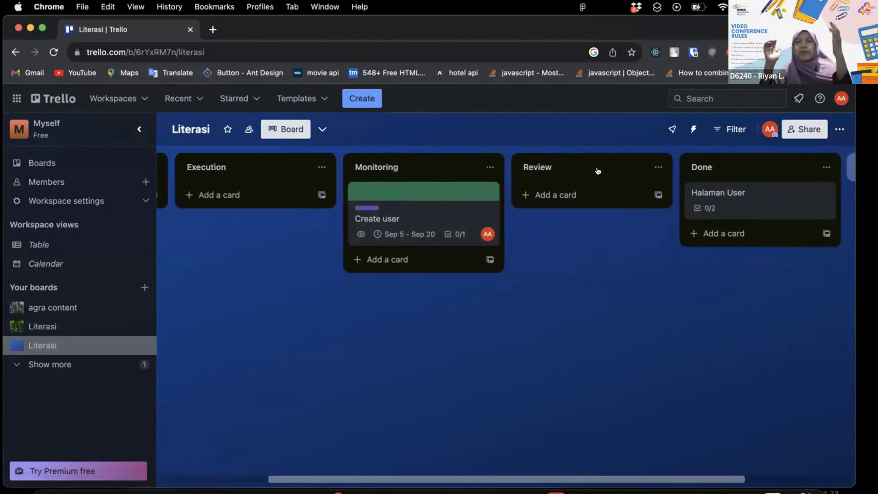
click(540, 168)
text(Deploy)
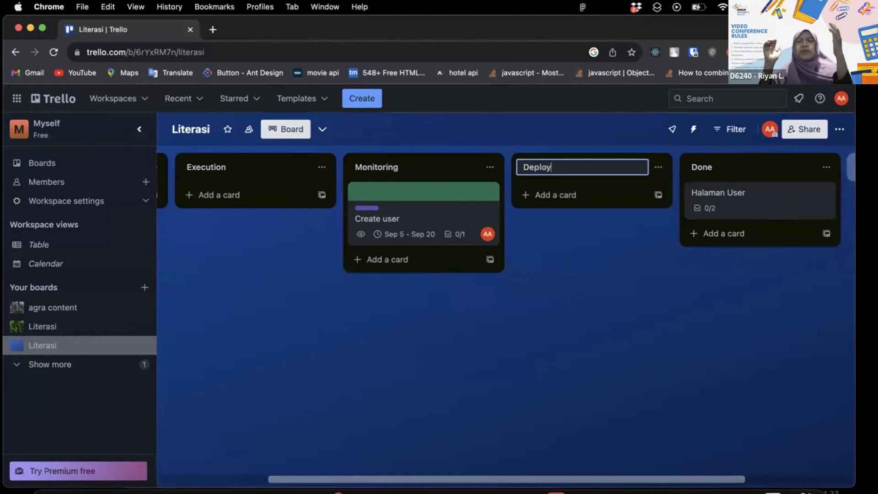
key(Return)
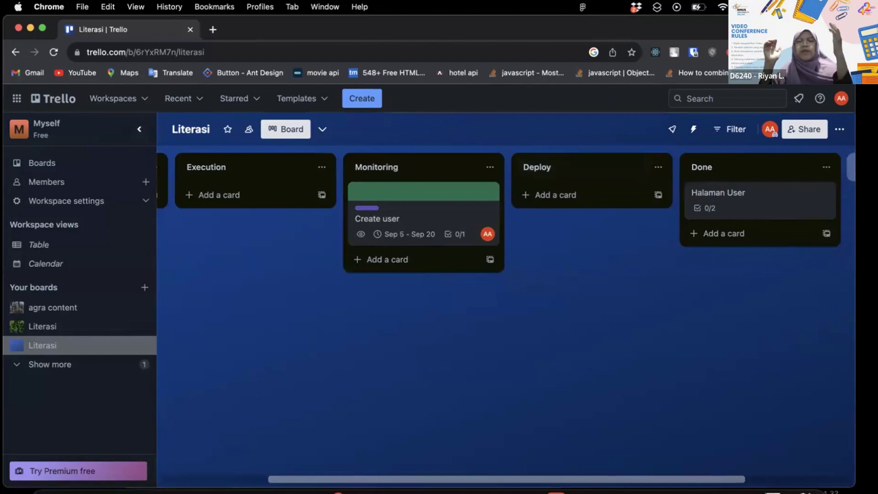
- Review the renamed lists across the board, and rename the final Done list as Closure
scroll(519, 202, right, 2)
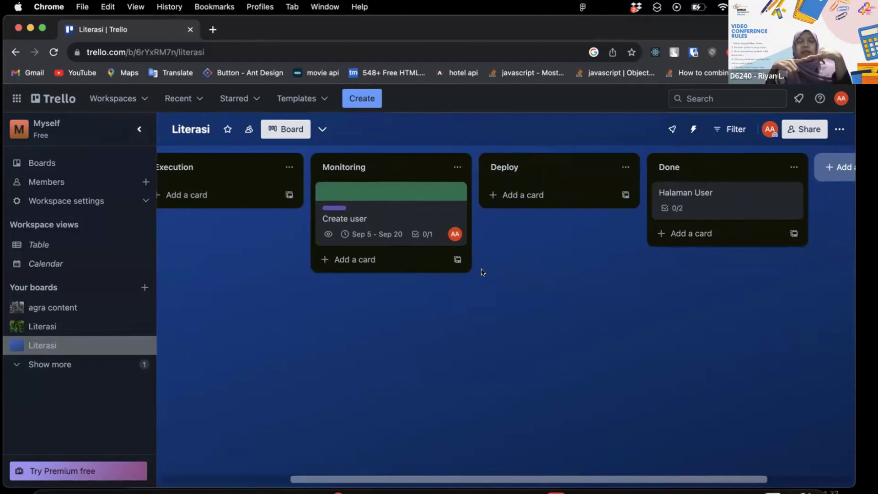
scroll(482, 272, right, 3)
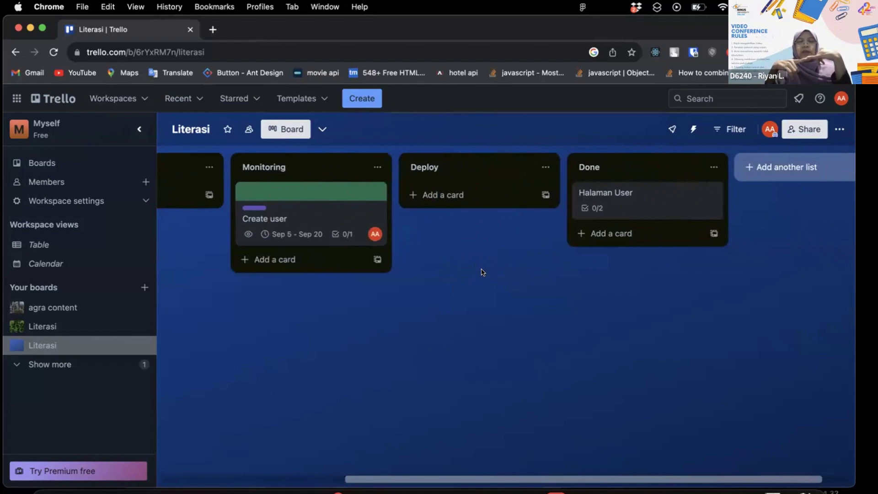
scroll(482, 272, left, 10)
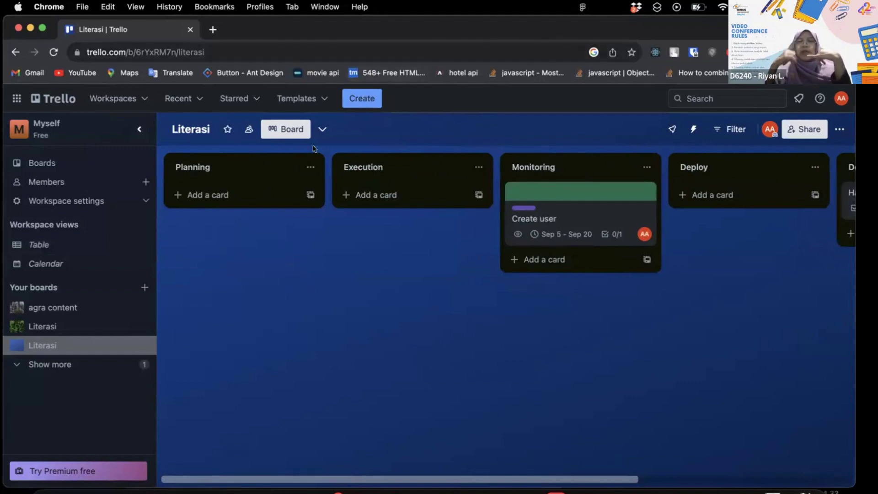
scroll(386, 236, right, 2)
scroll(386, 236, right, 3)
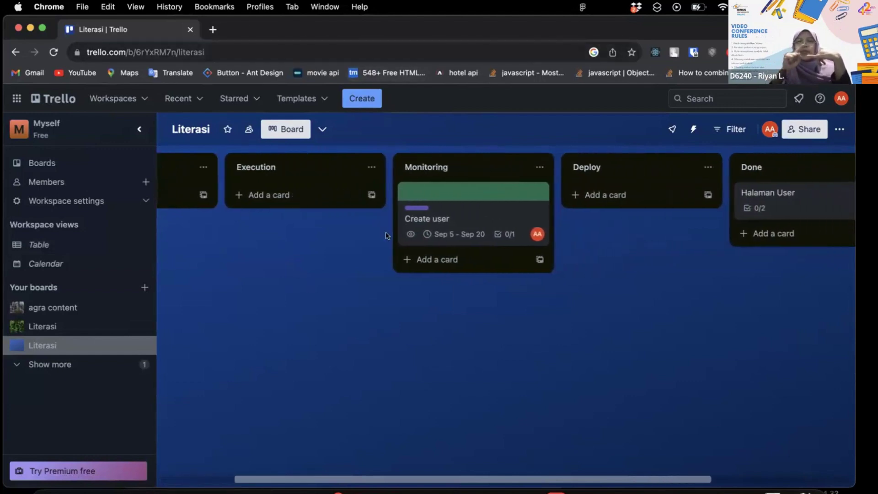
scroll(386, 235, left, 5)
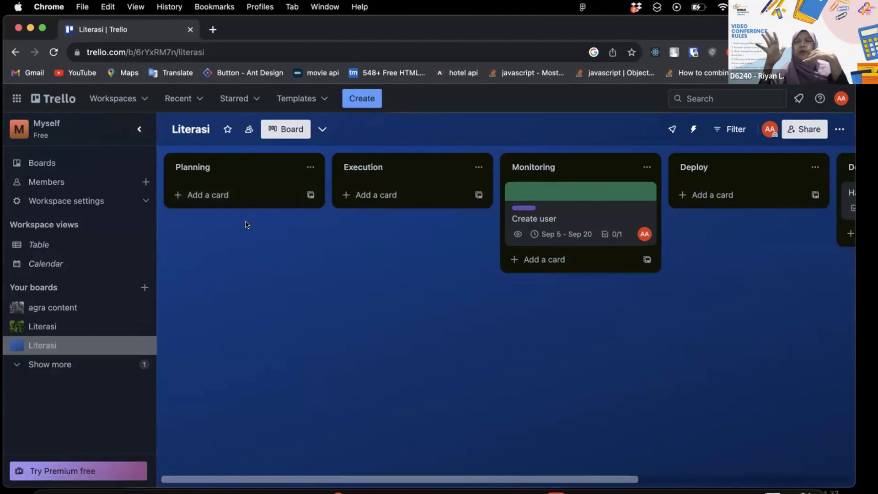
scroll(247, 224, right, 10)
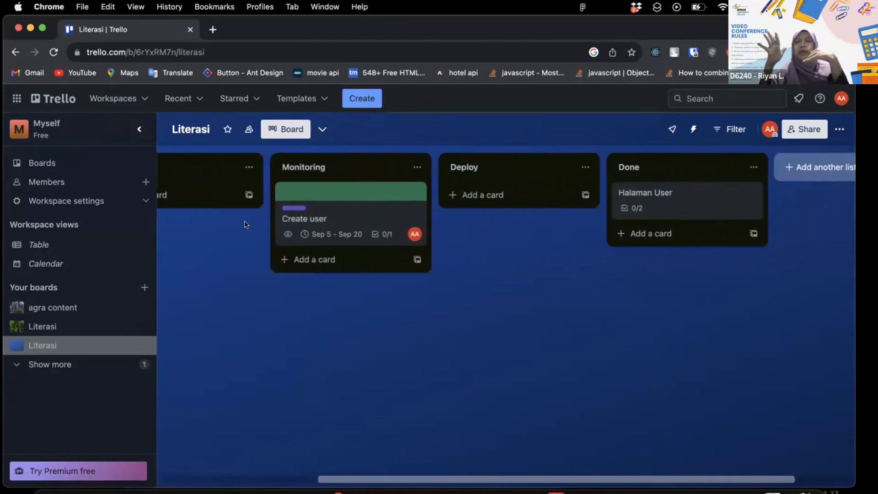
scroll(245, 224, right, 3)
click(567, 166)
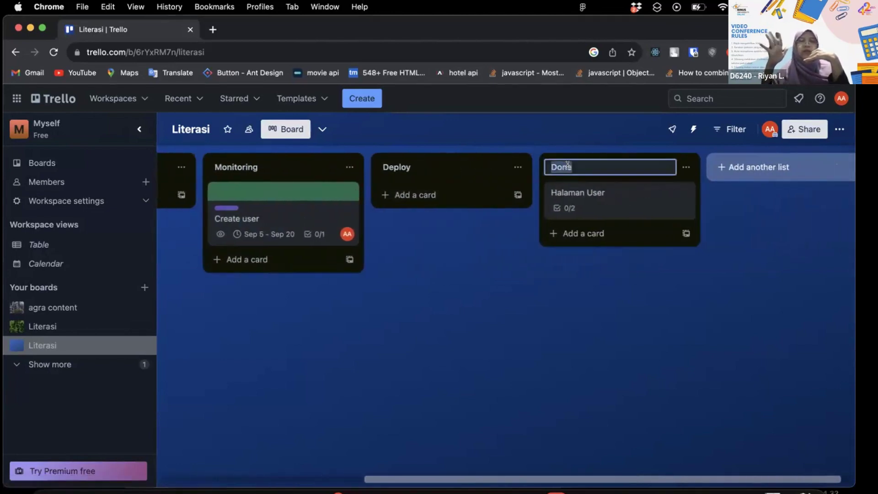
text(Closure)
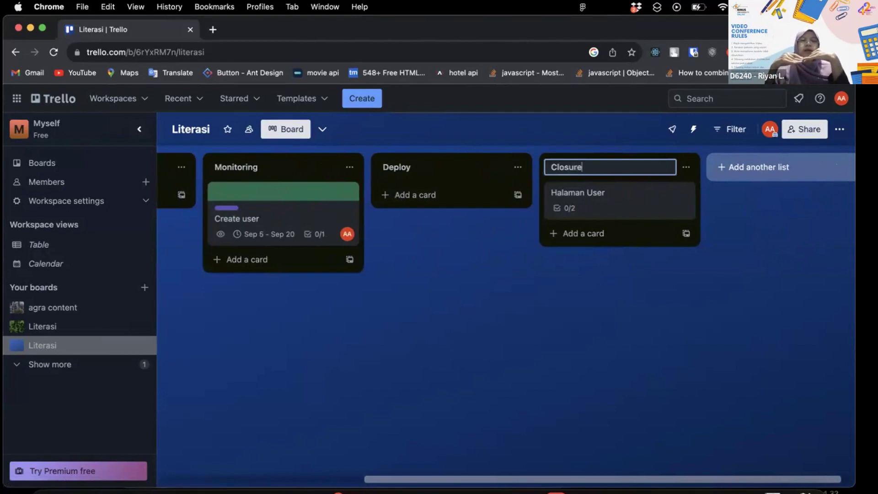
key(Return)
- Examine the Create user card's members, dates, description and Todo checklist in the Monitoring list, and close the card without changes
scroll(588, 294, right, 1)
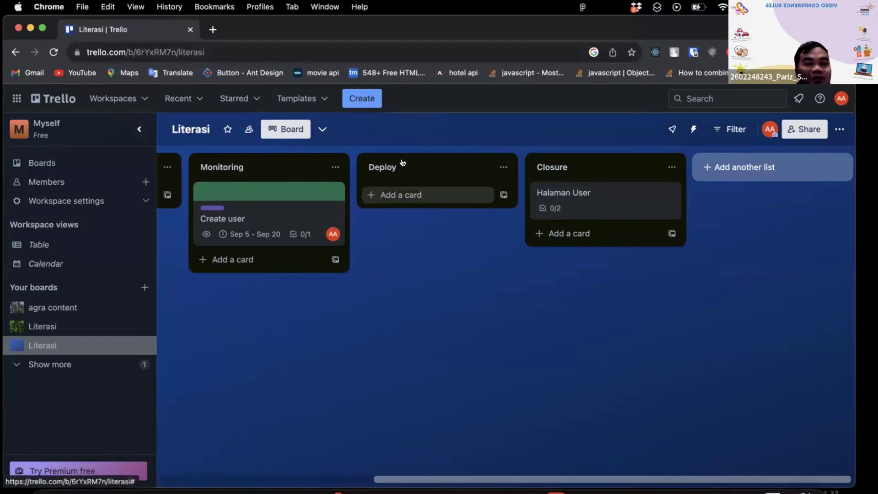
scroll(391, 178, left, 1)
scroll(380, 192, left, 1)
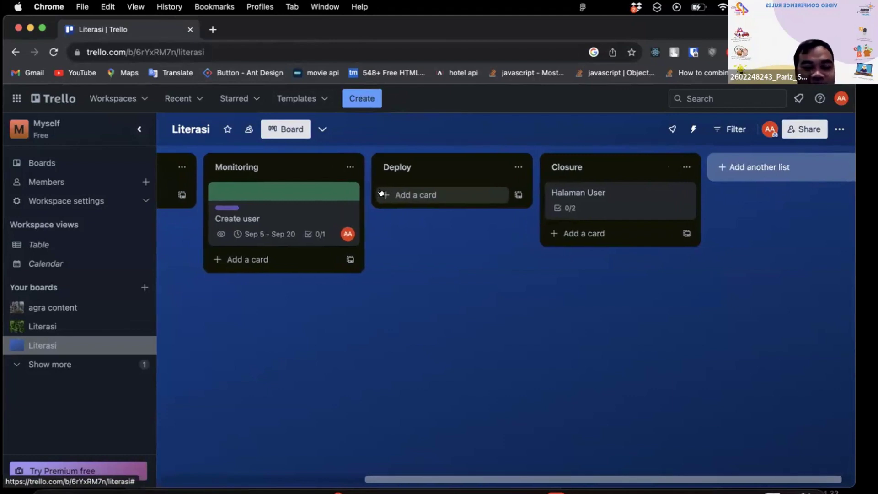
scroll(379, 192, left, 10)
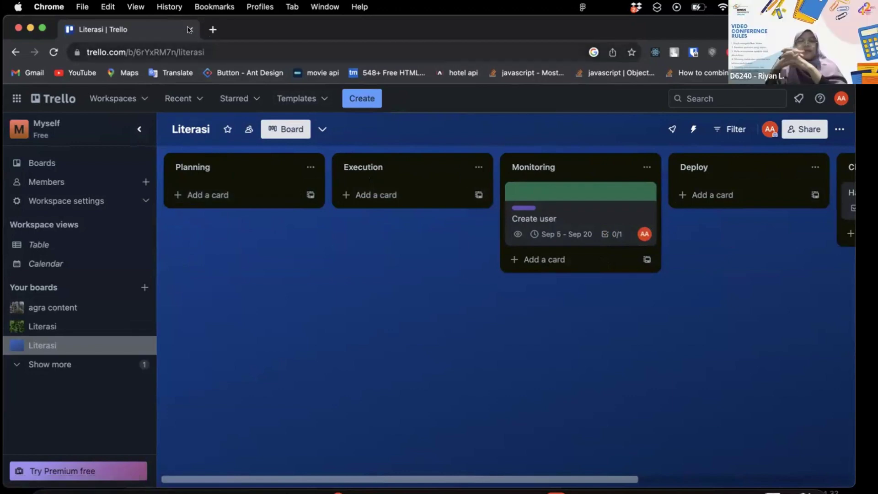
click(227, 194)
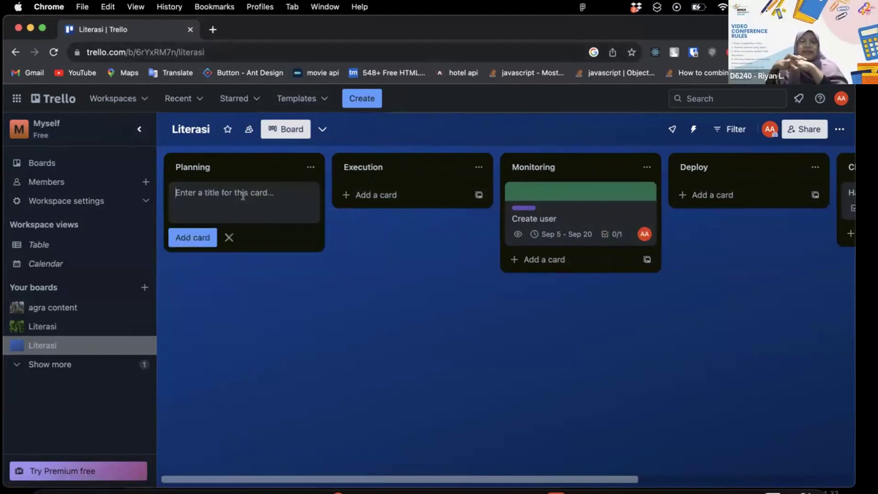
click(592, 206)
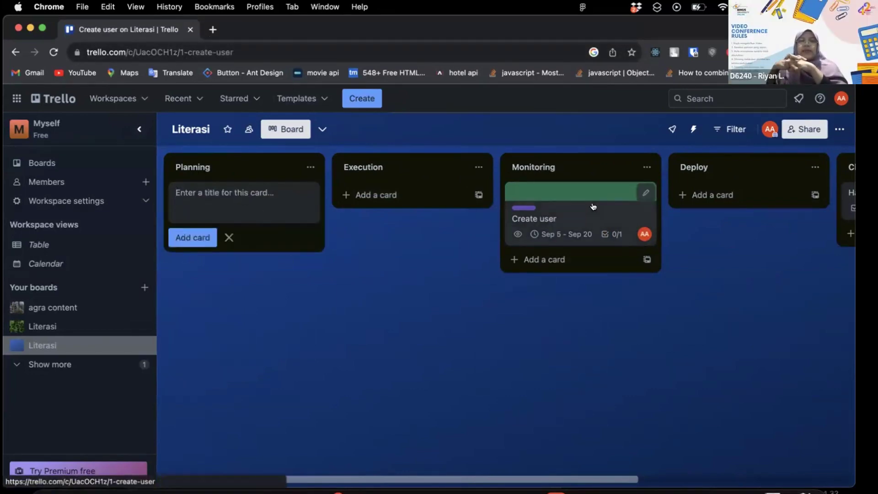
scroll(328, 346, down, 2)
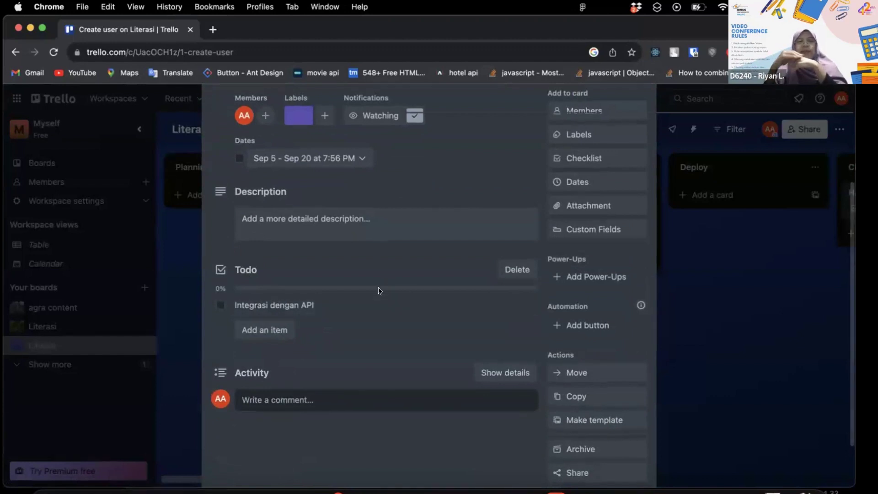
scroll(378, 290, up, 1)
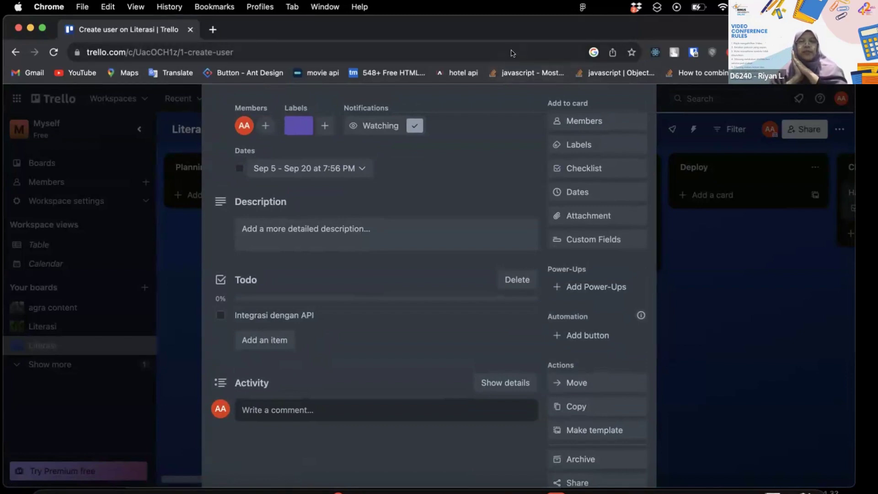
scroll(502, 132, up, 3)
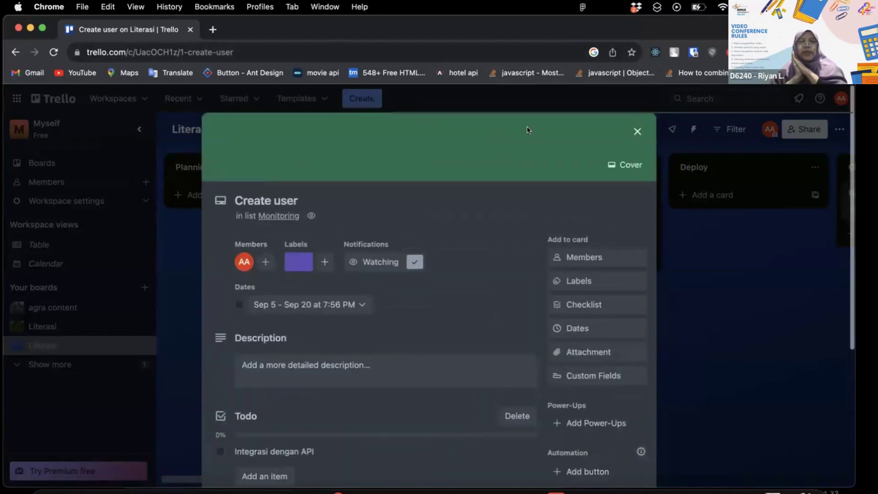
click(638, 132)
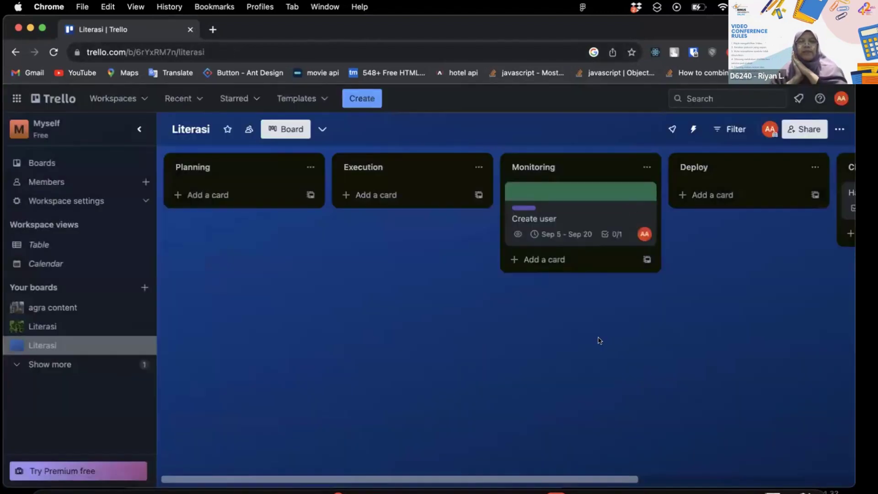